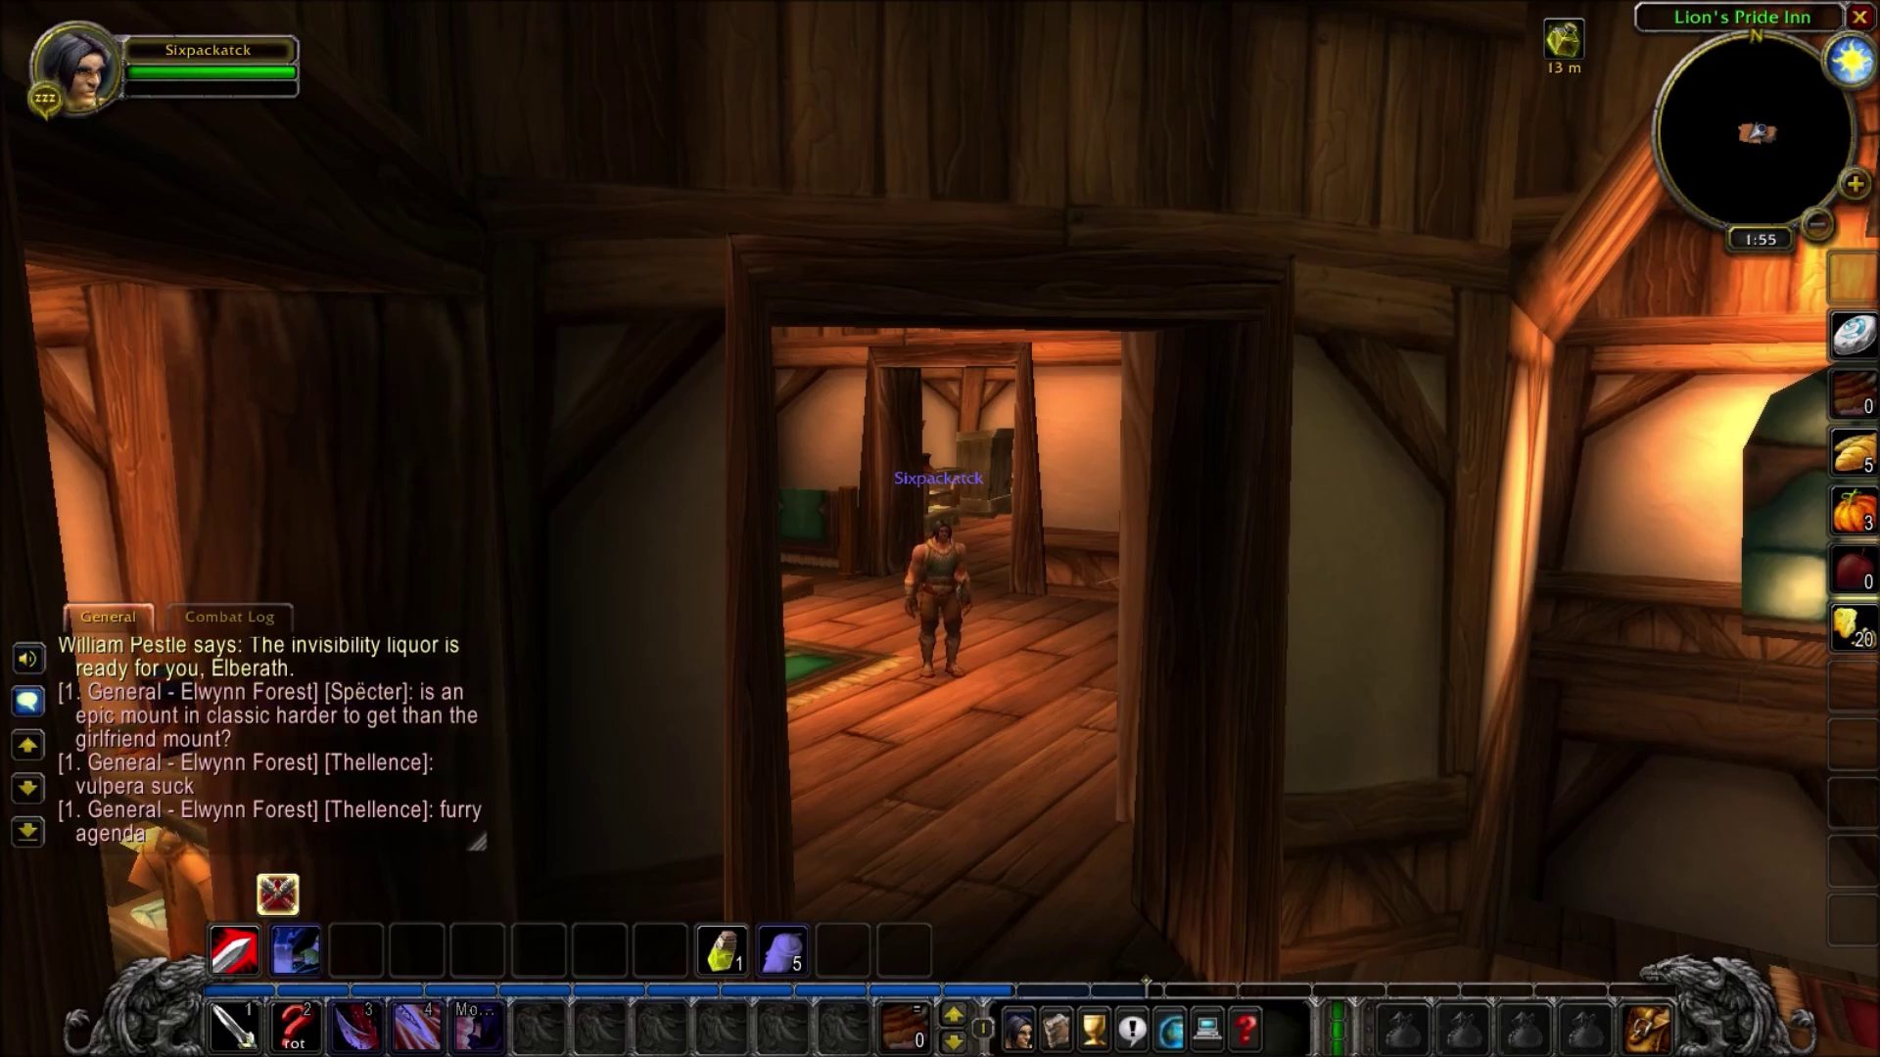
# Try the /questie command in the game chat to test the addon
pyautogui.click(27, 701)
pyautogui.click(84, 396)
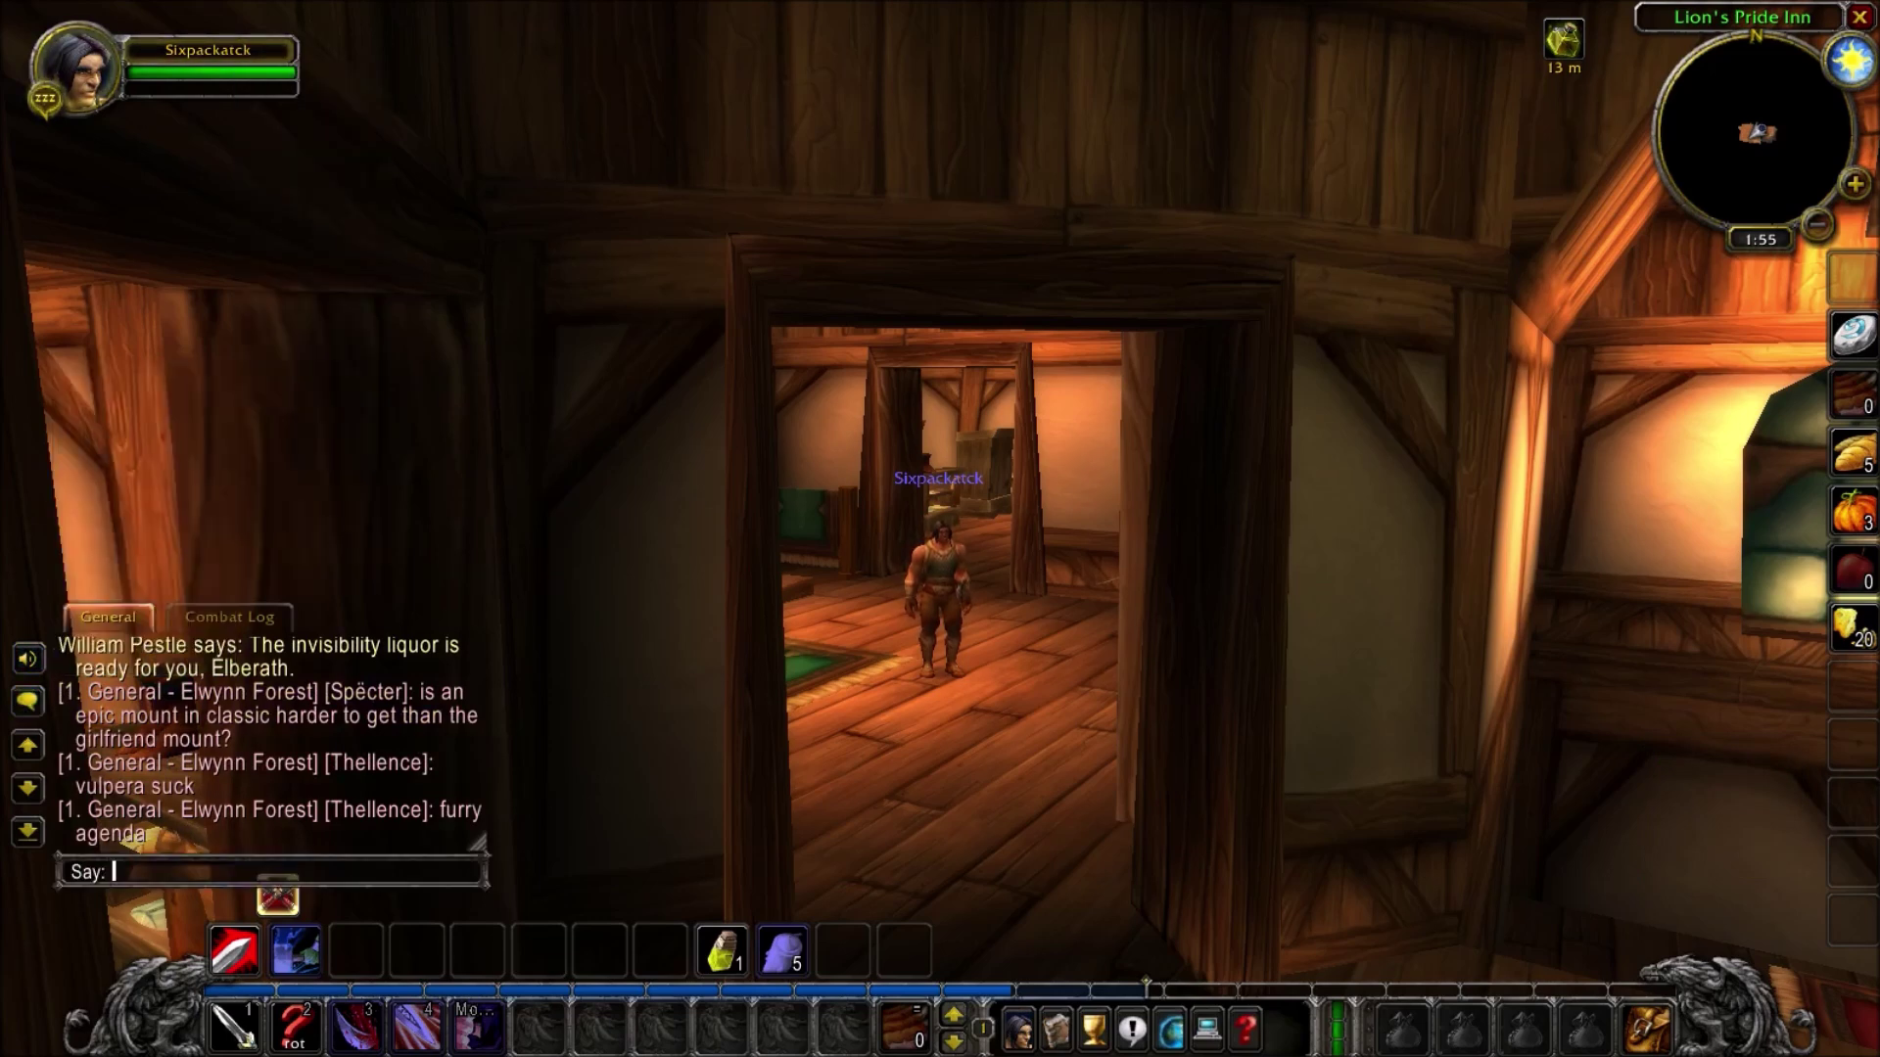
pyautogui.write('/')
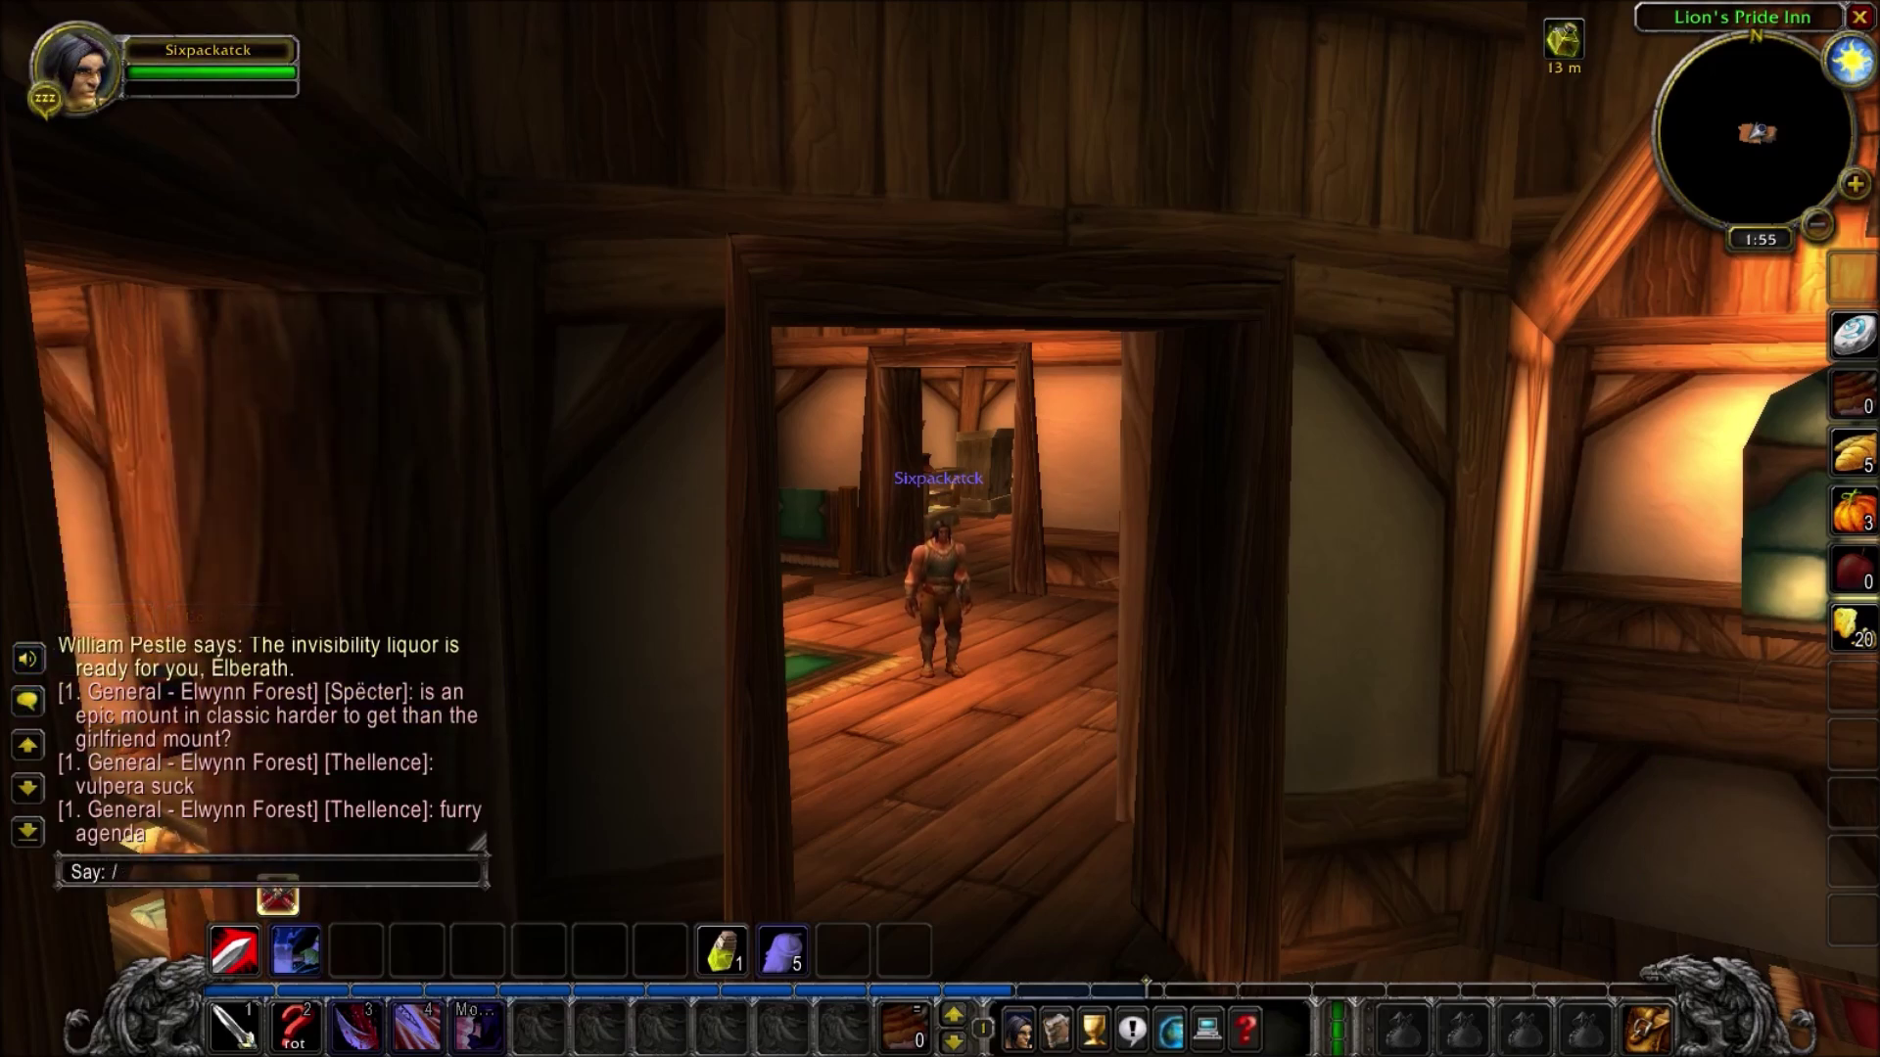
pyautogui.write('questie')
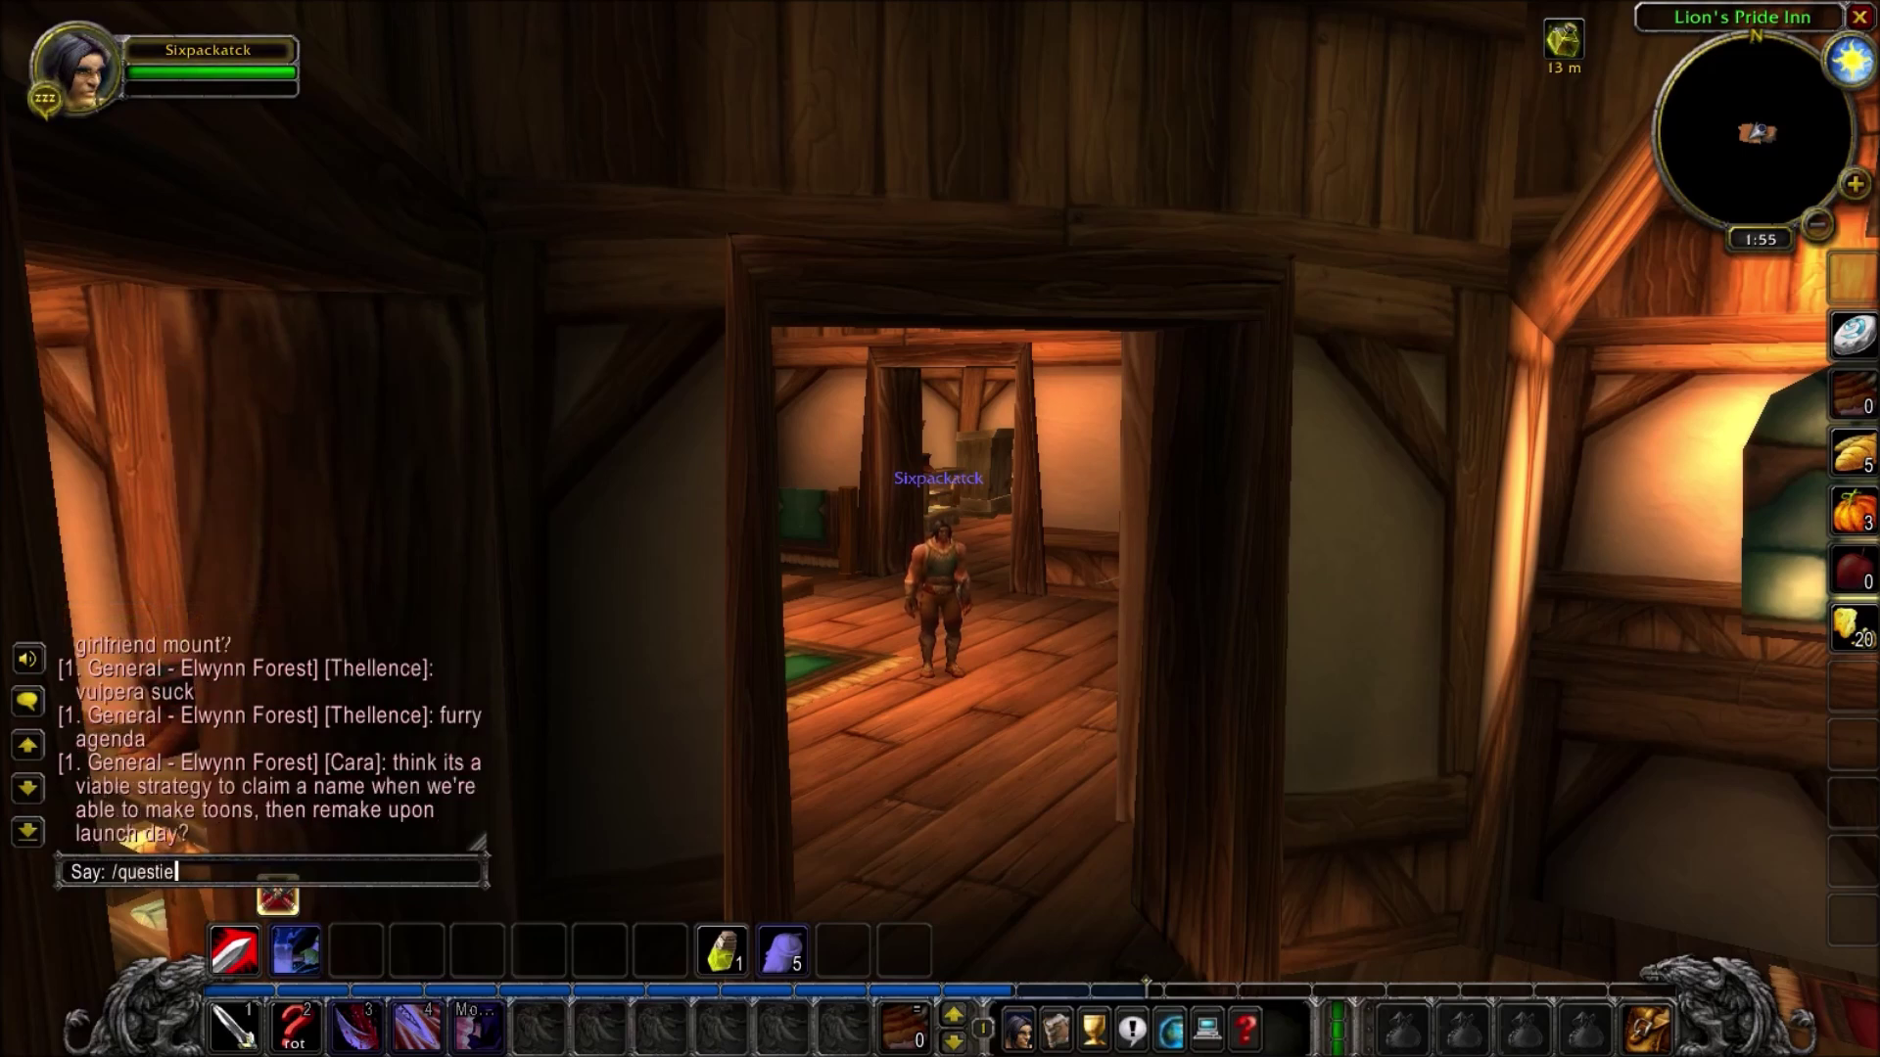
pyautogui.press('Return')
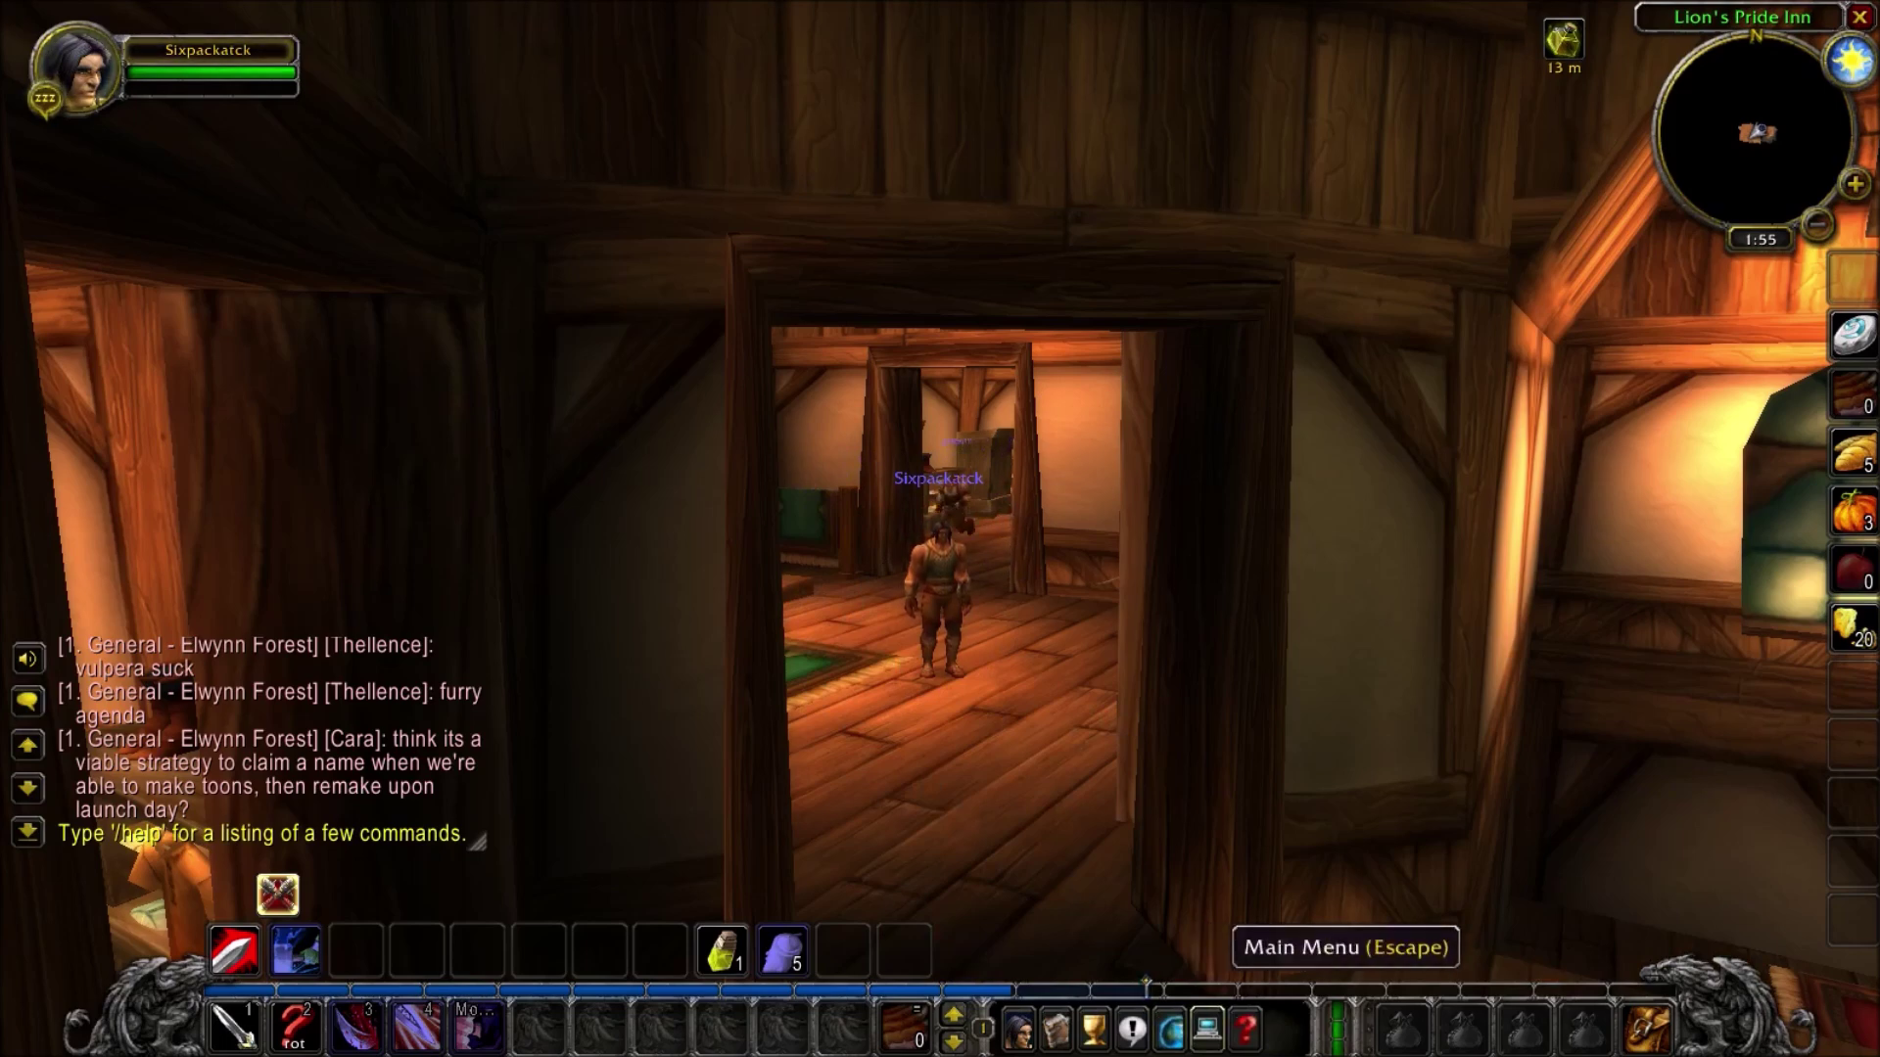
# Check whether Questie is enabled in the game's AddOn list, and close the list
pyautogui.click(1207, 1028)
pyautogui.click(938, 560)
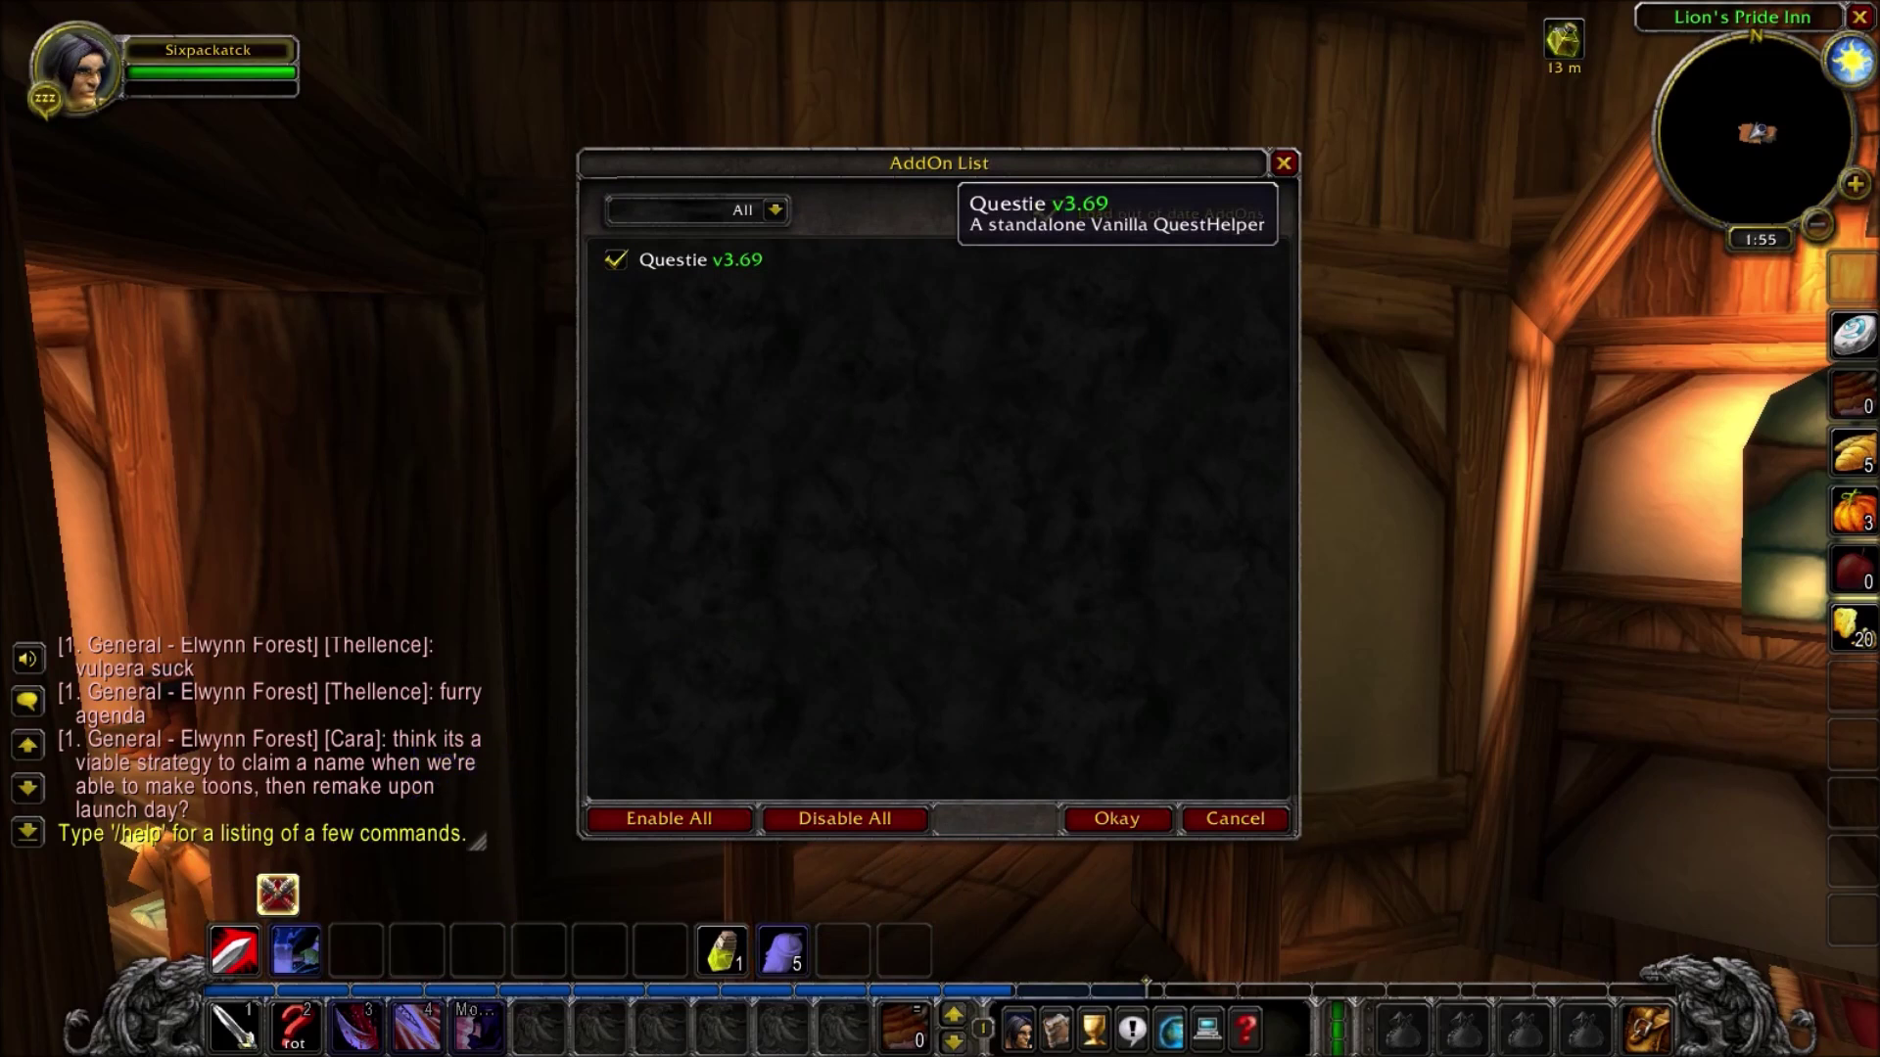
pyautogui.click(1116, 819)
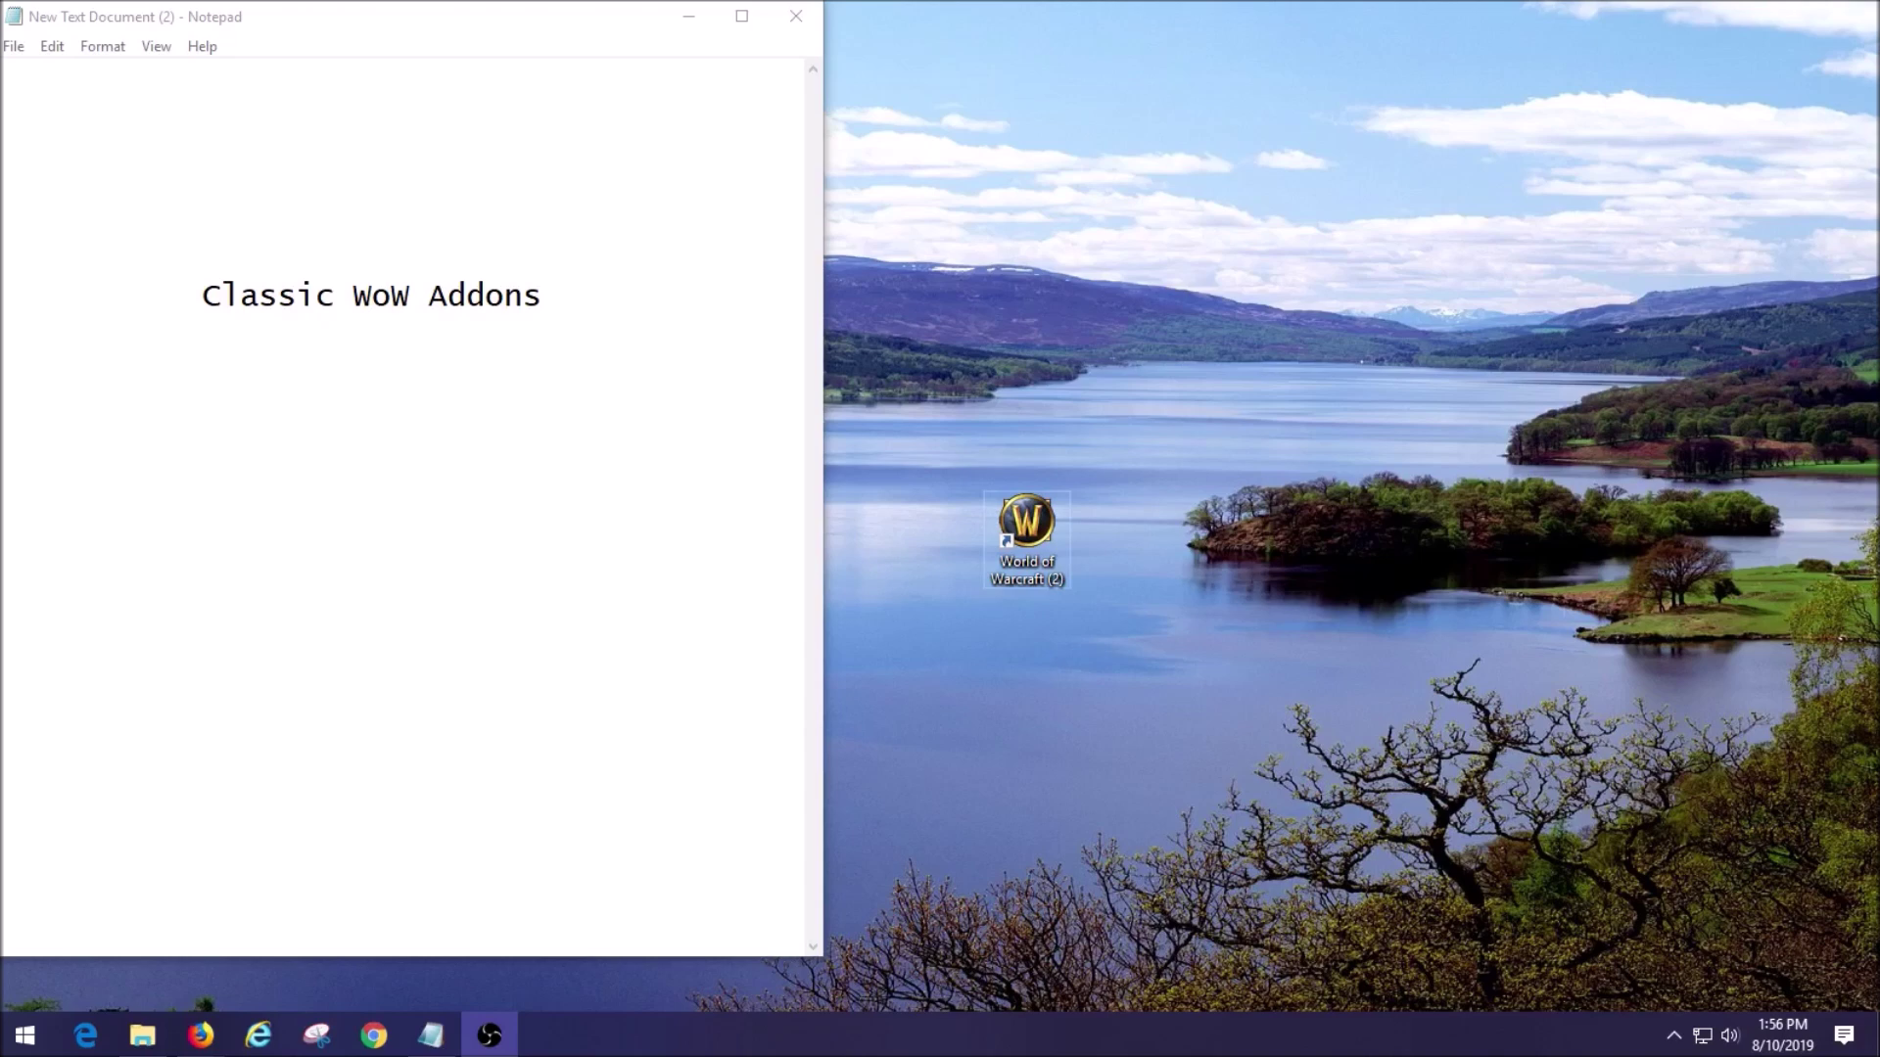
# Go to the World of Warcraft (2) desktop shortcut's file location and open the _classic_\Interface\Addons folder
pyautogui.rightClick(1023, 532)
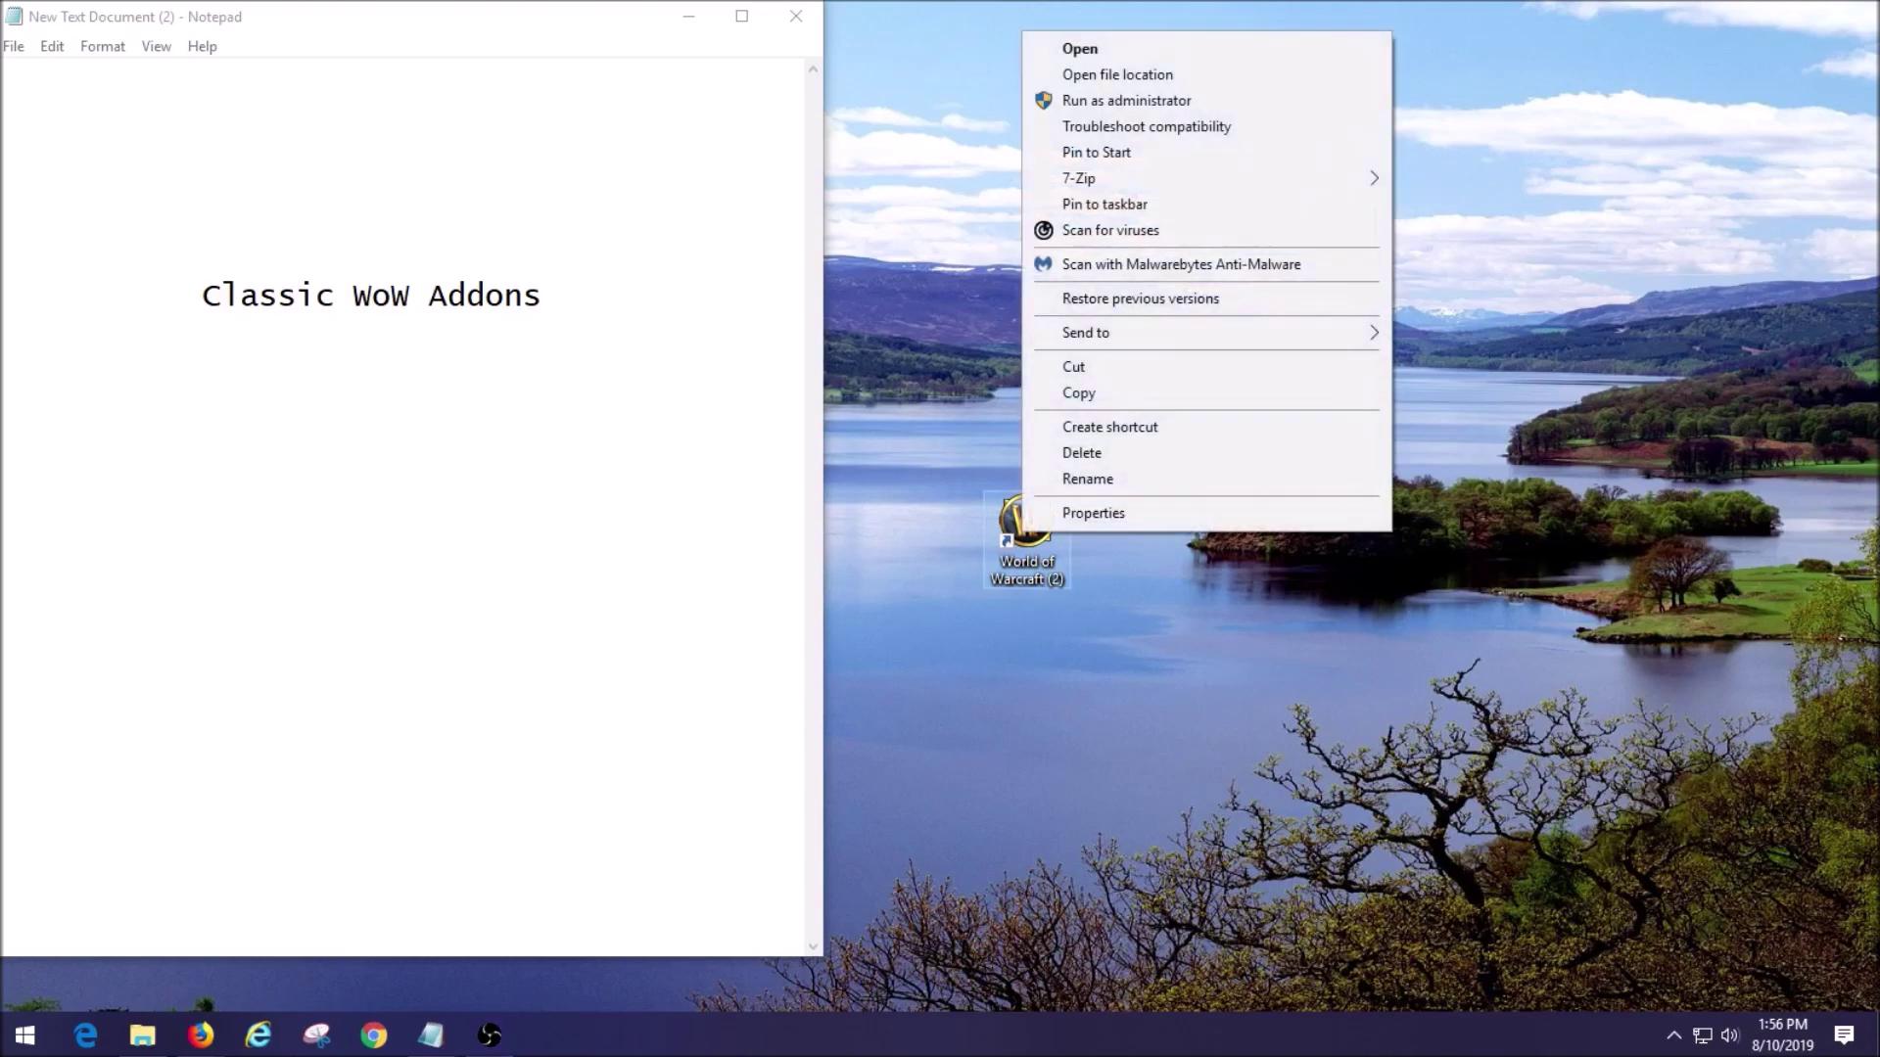
pyautogui.click(1094, 513)
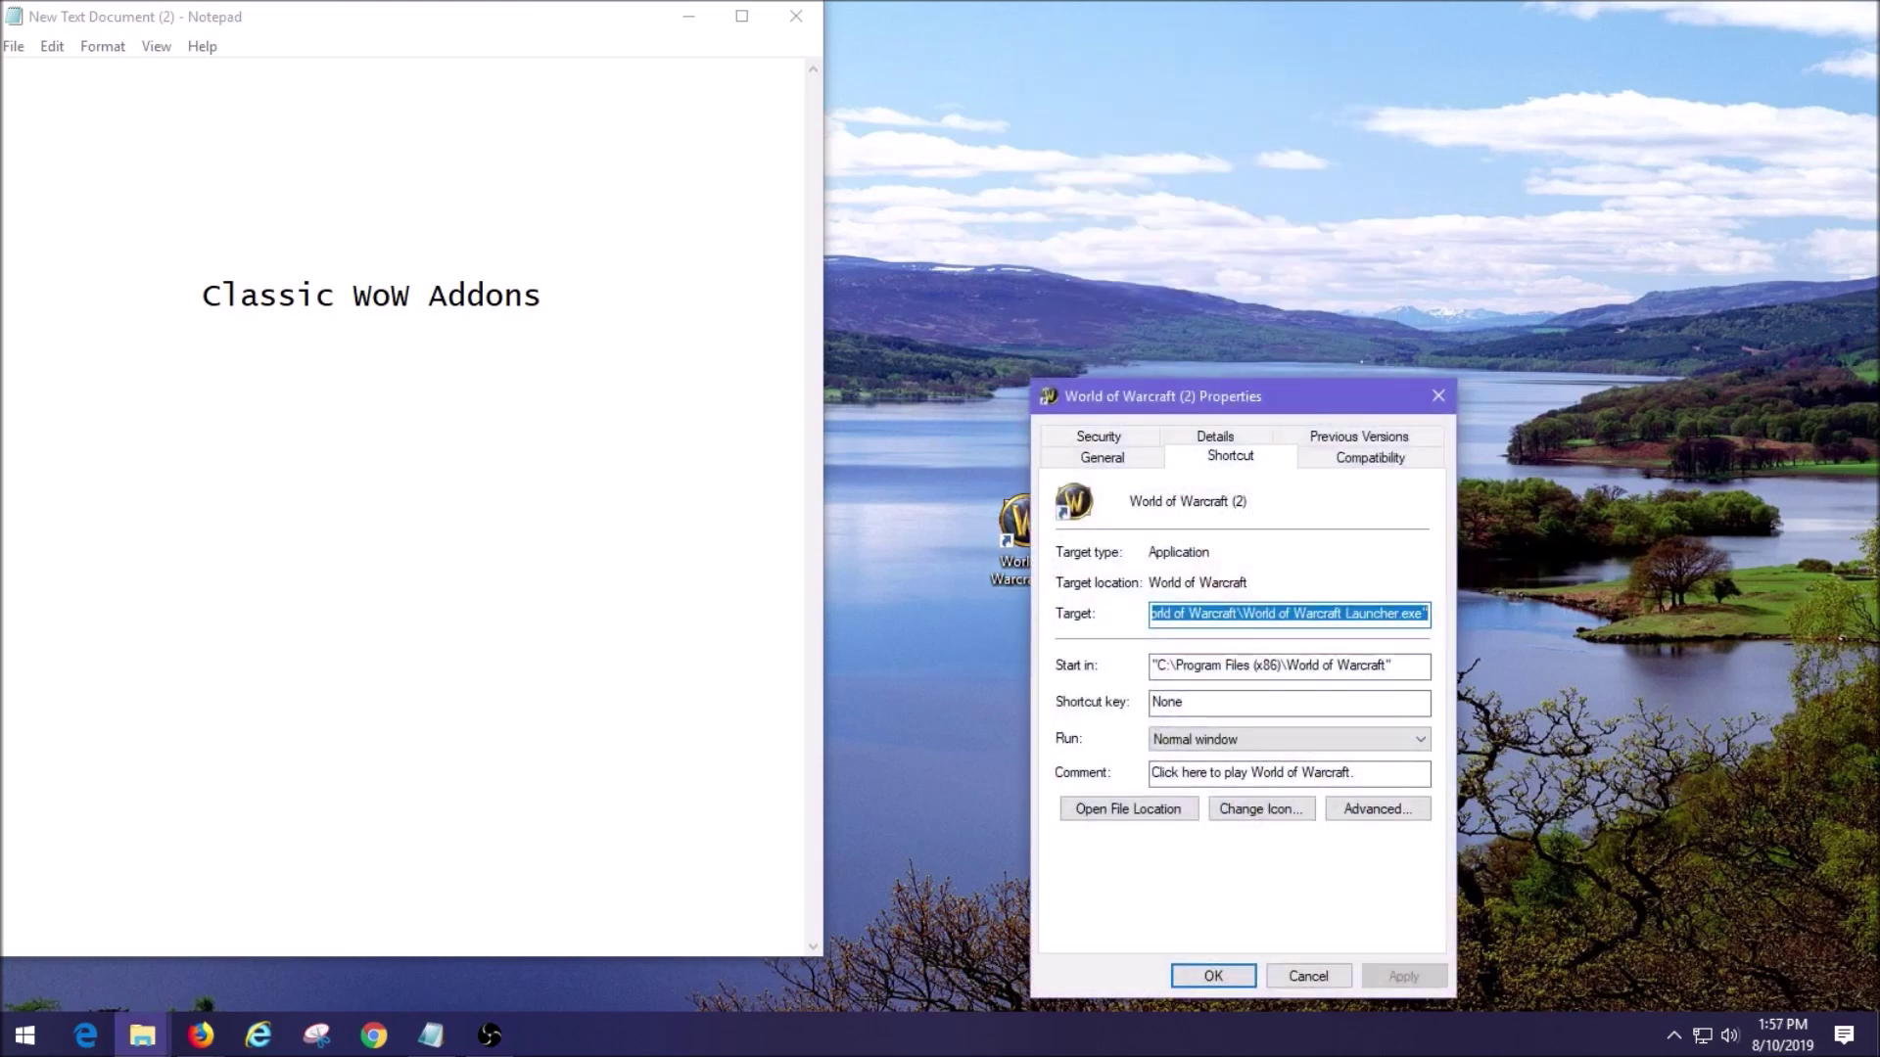
pyautogui.moveTo(1212, 404); pyautogui.dragTo(1166, 300)
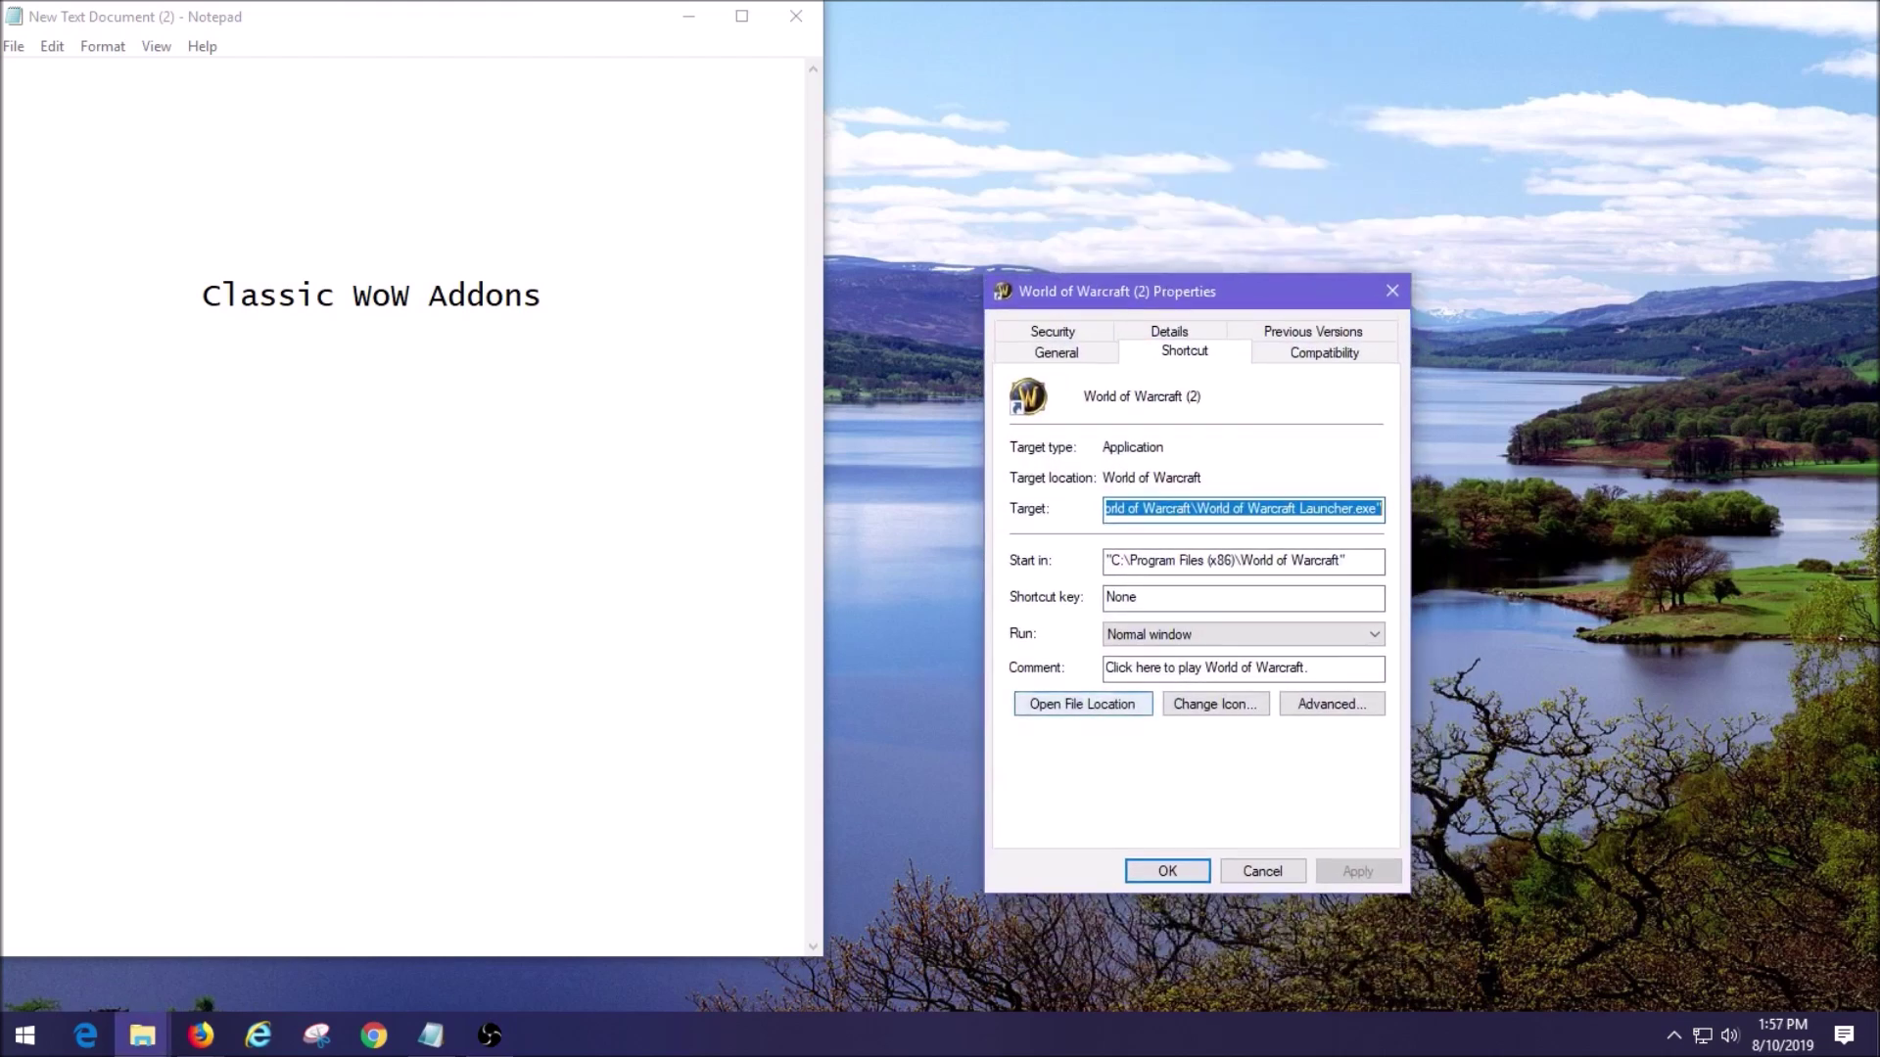
pyautogui.click(1082, 704)
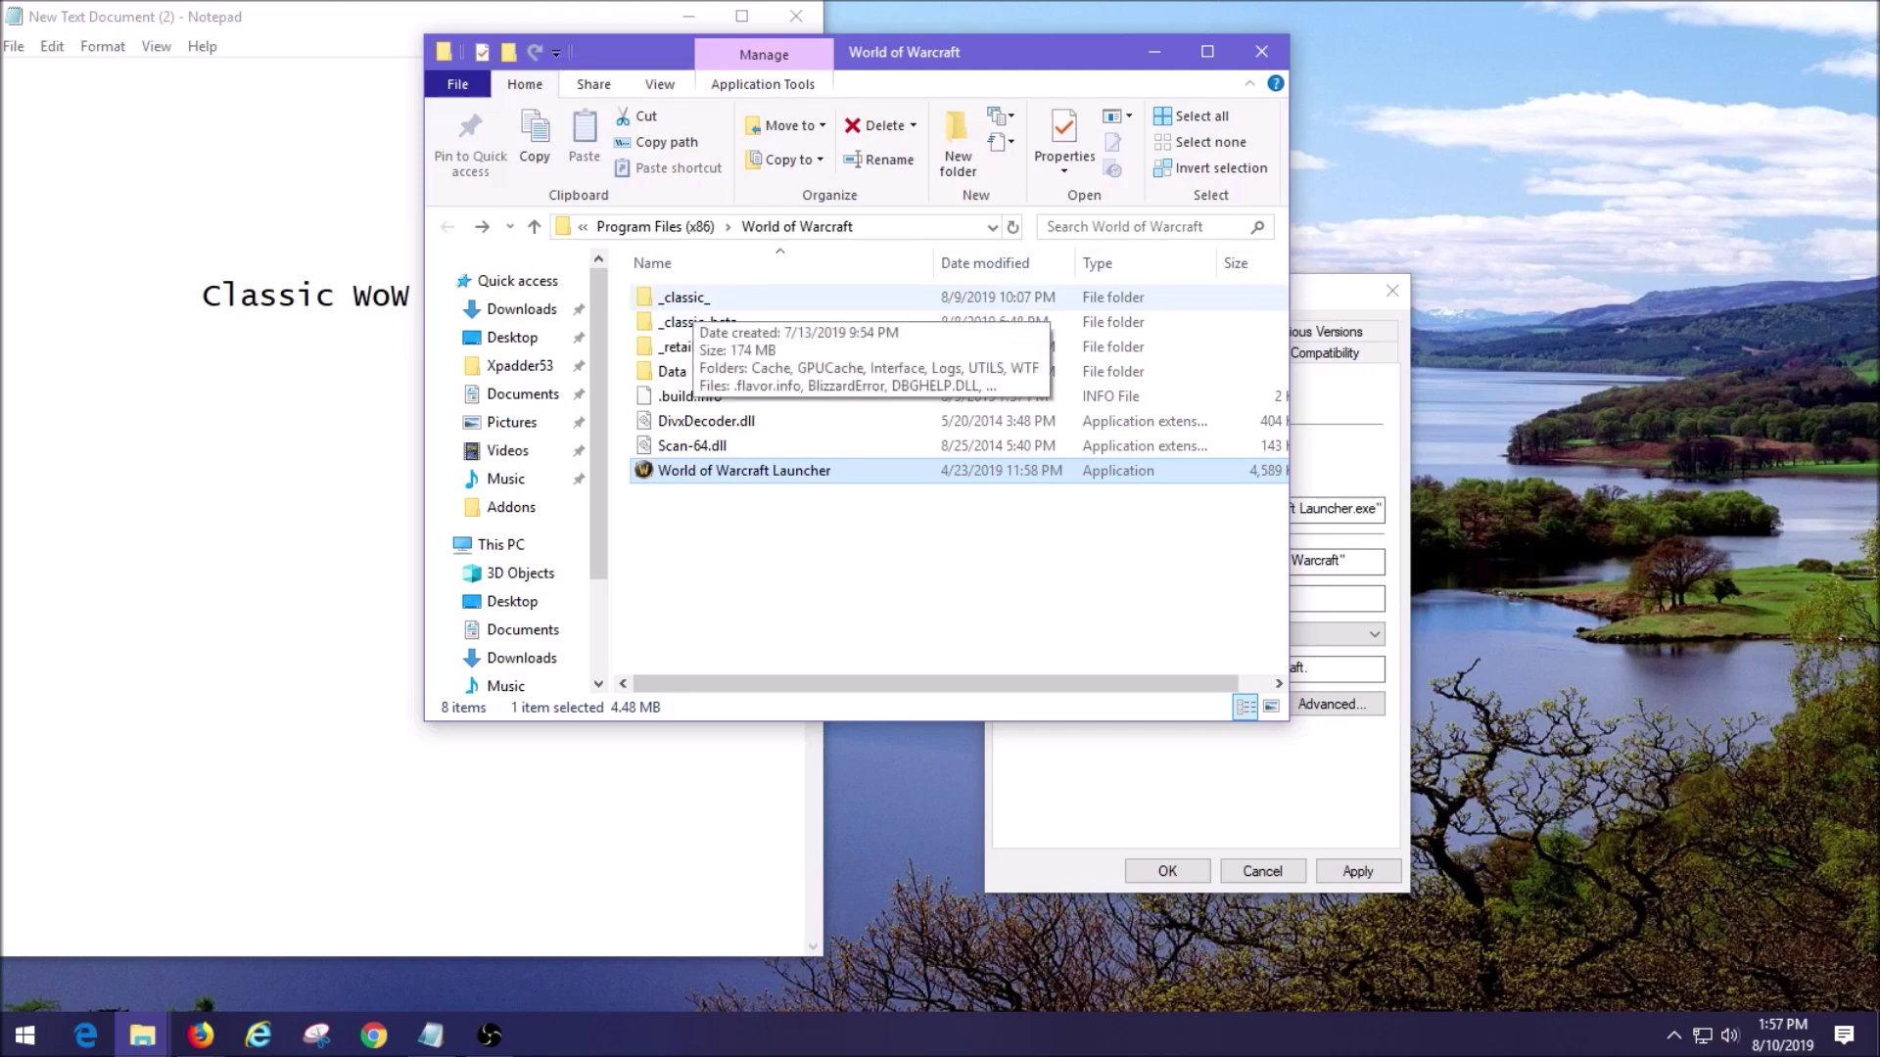
pyautogui.doubleClick(684, 297)
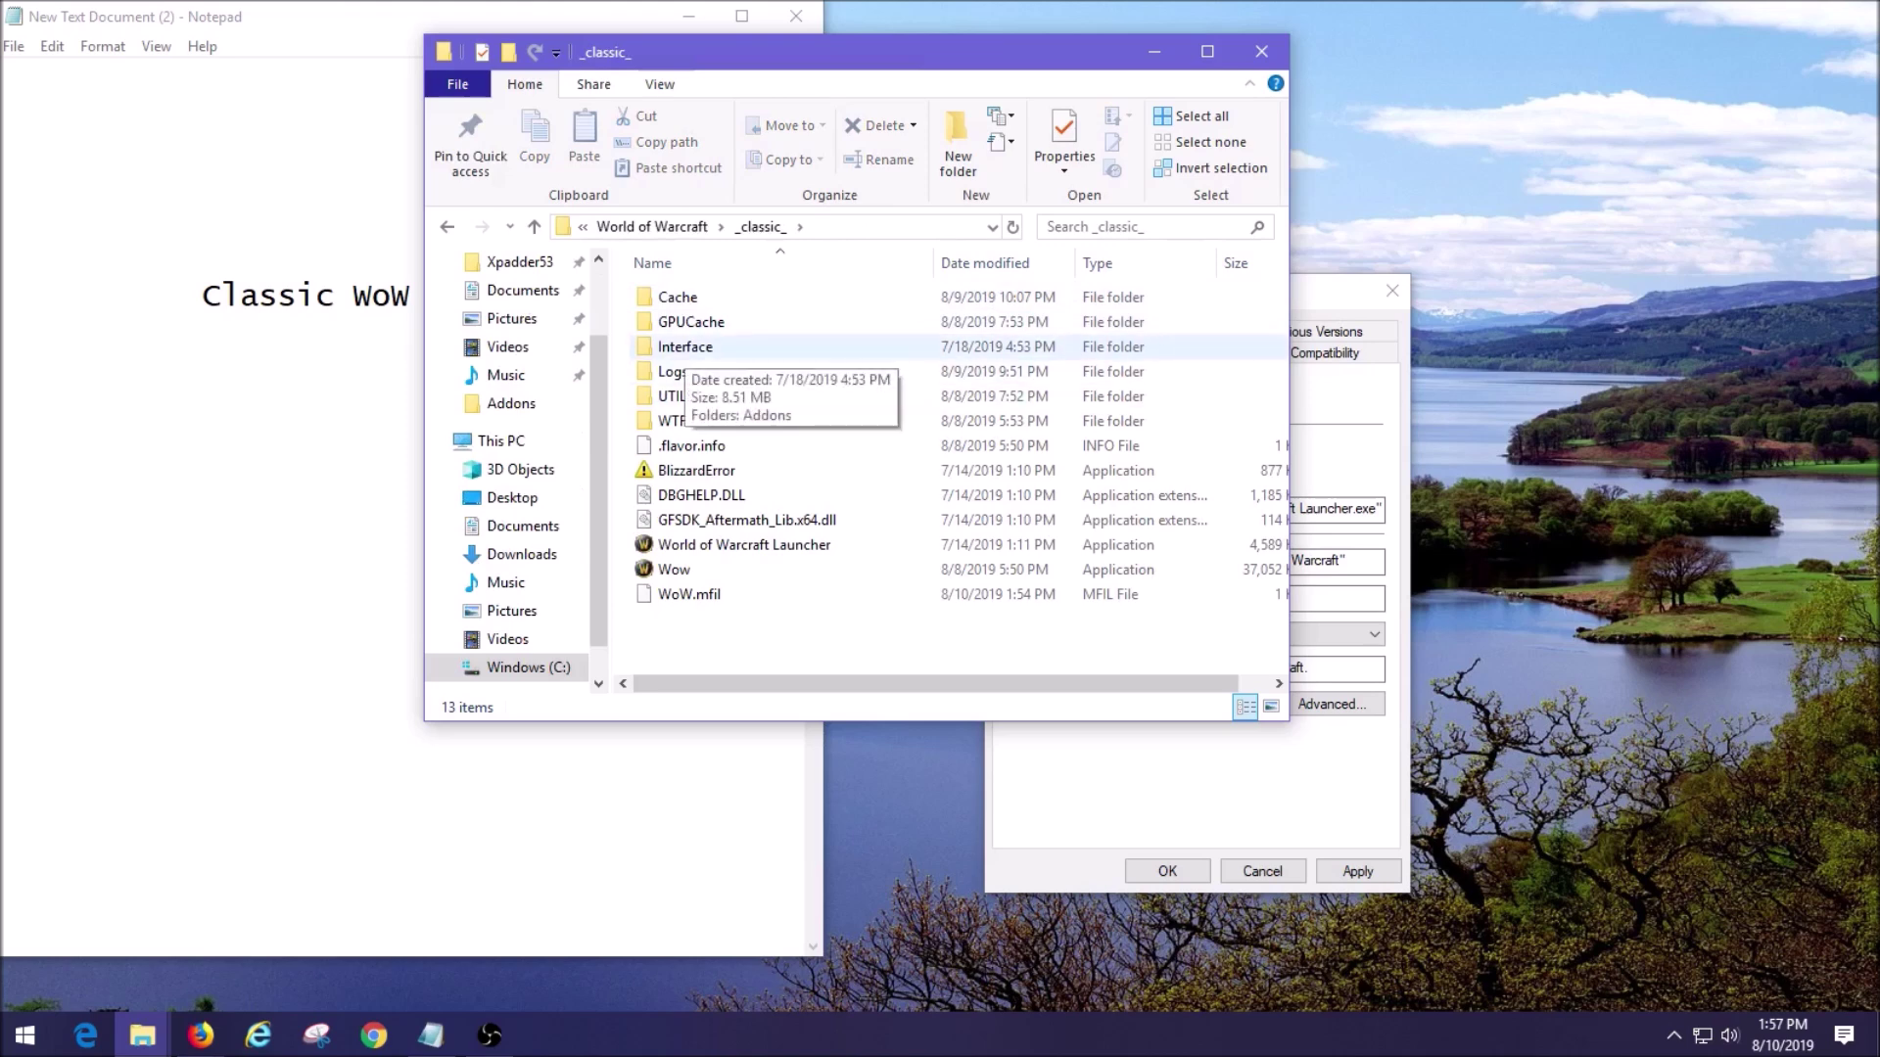
pyautogui.doubleClick(685, 346)
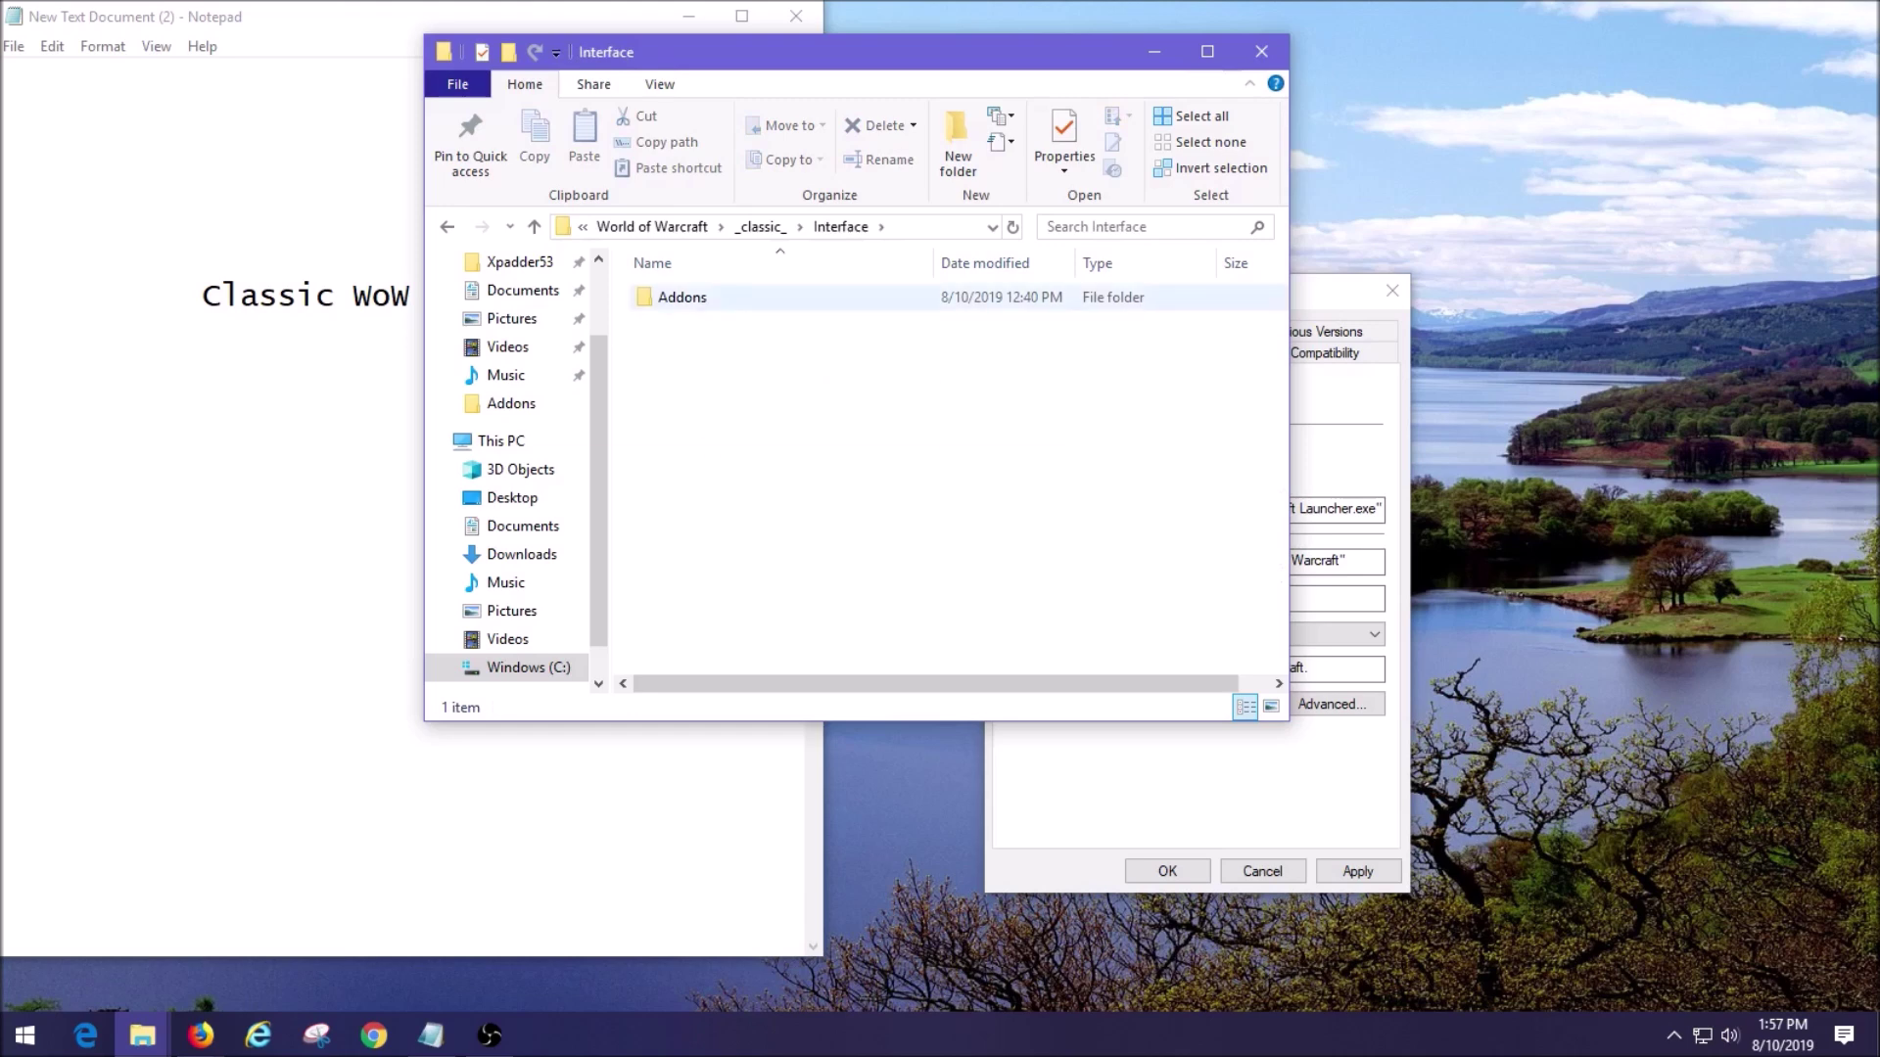
pyautogui.doubleClick(683, 297)
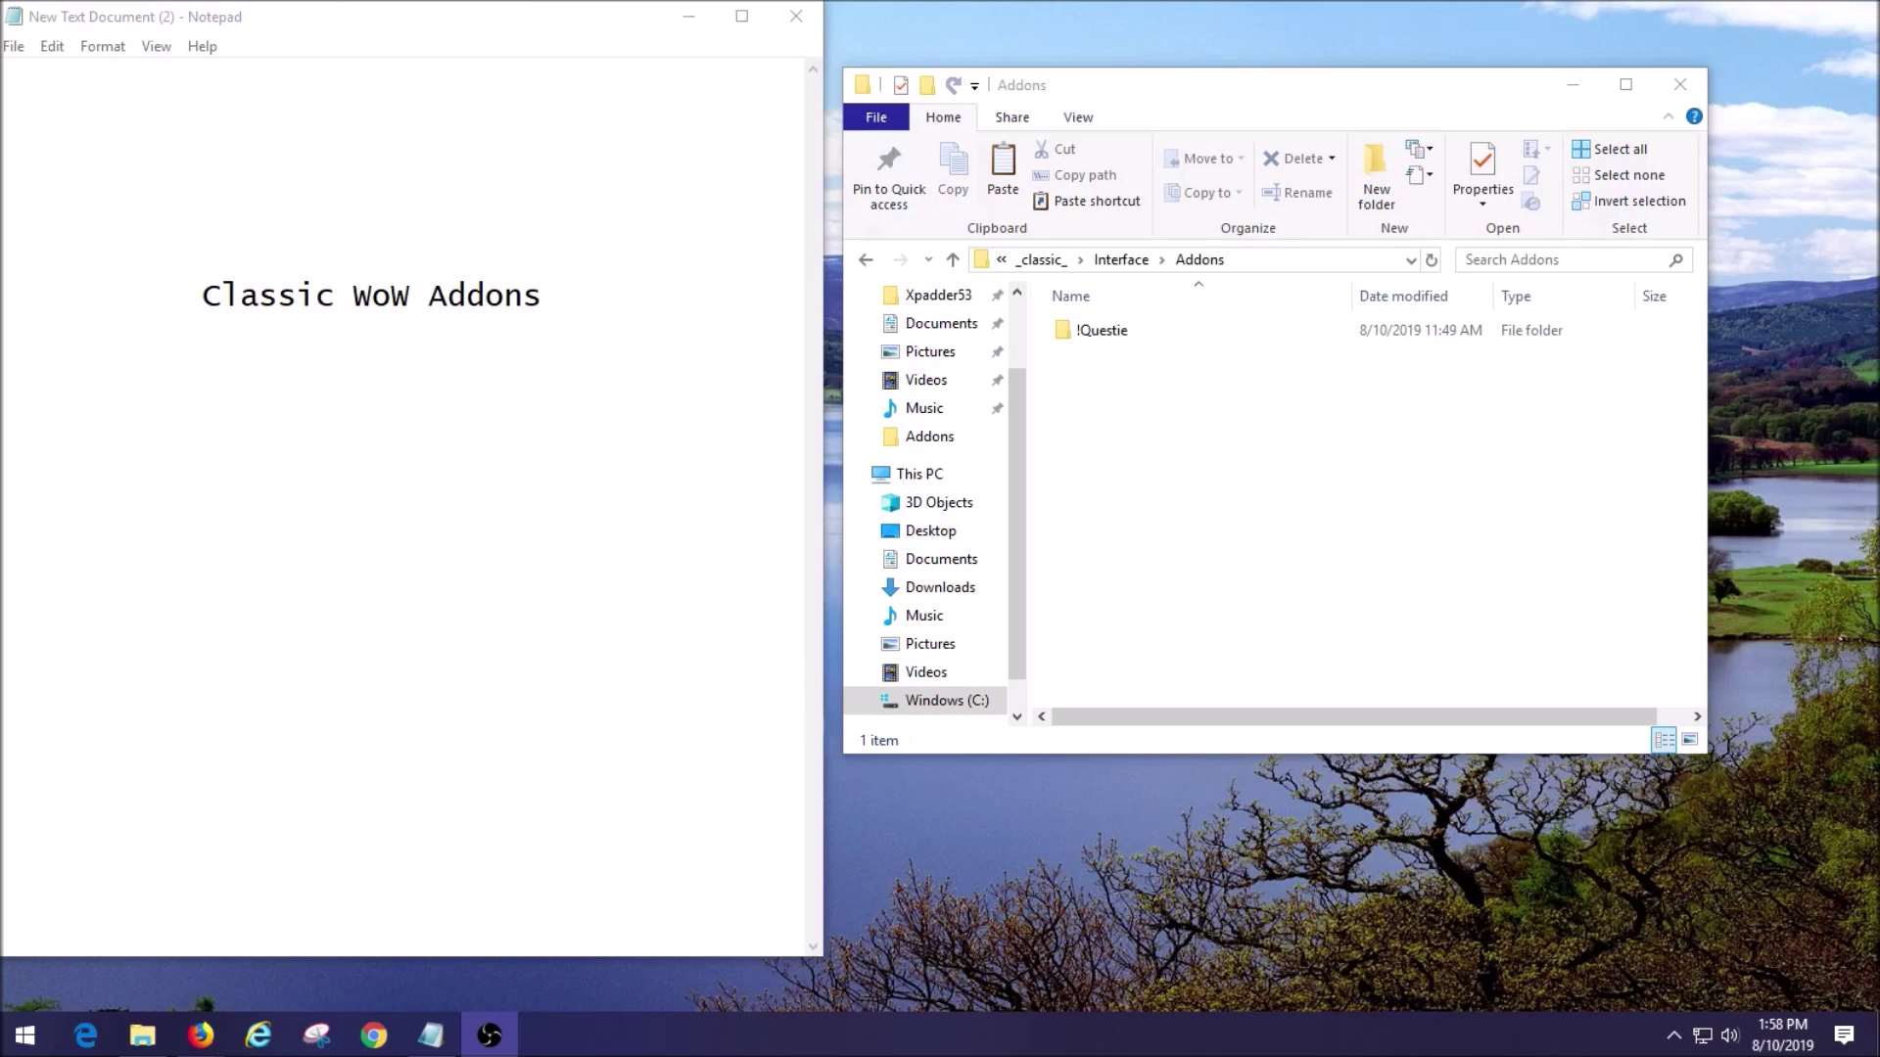
# Paste the copied QuestieDev-master zip into the Addons folder and extract it there with 7-Zip
pyautogui.rightClick(1125, 402)
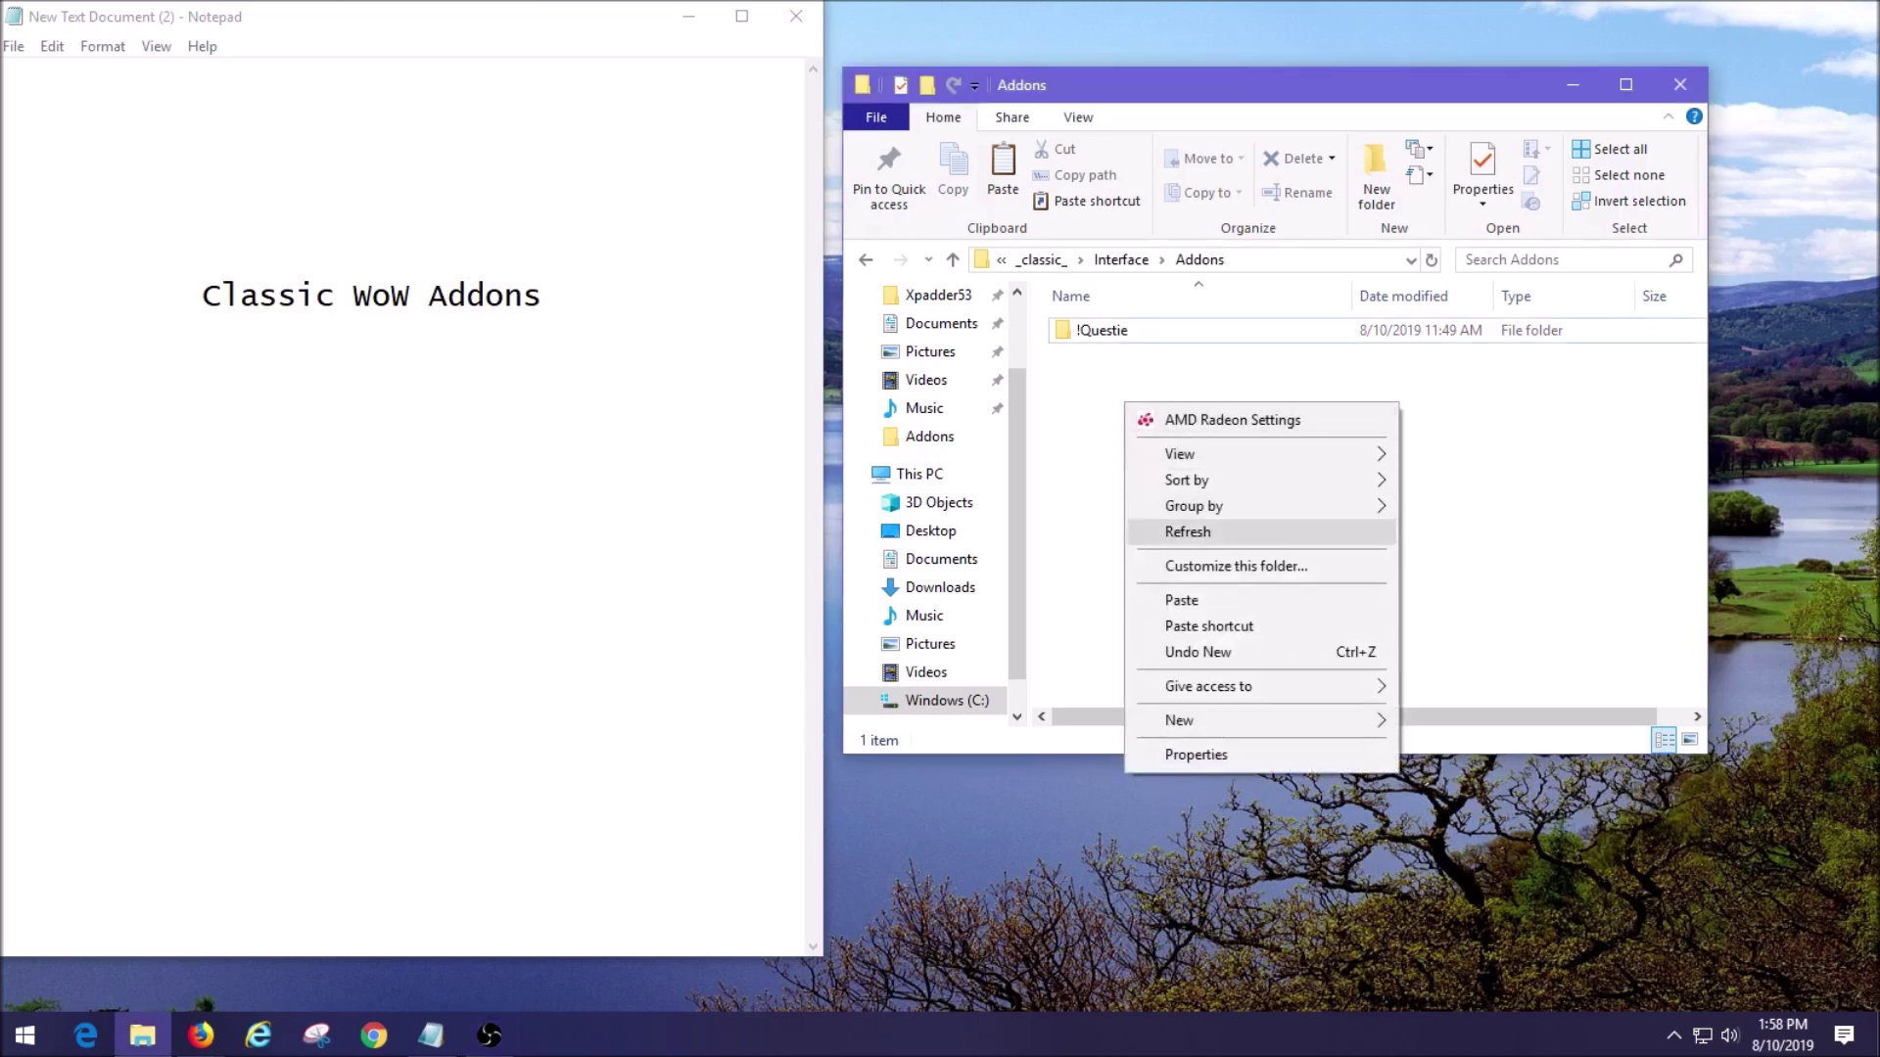
pyautogui.click(1181, 600)
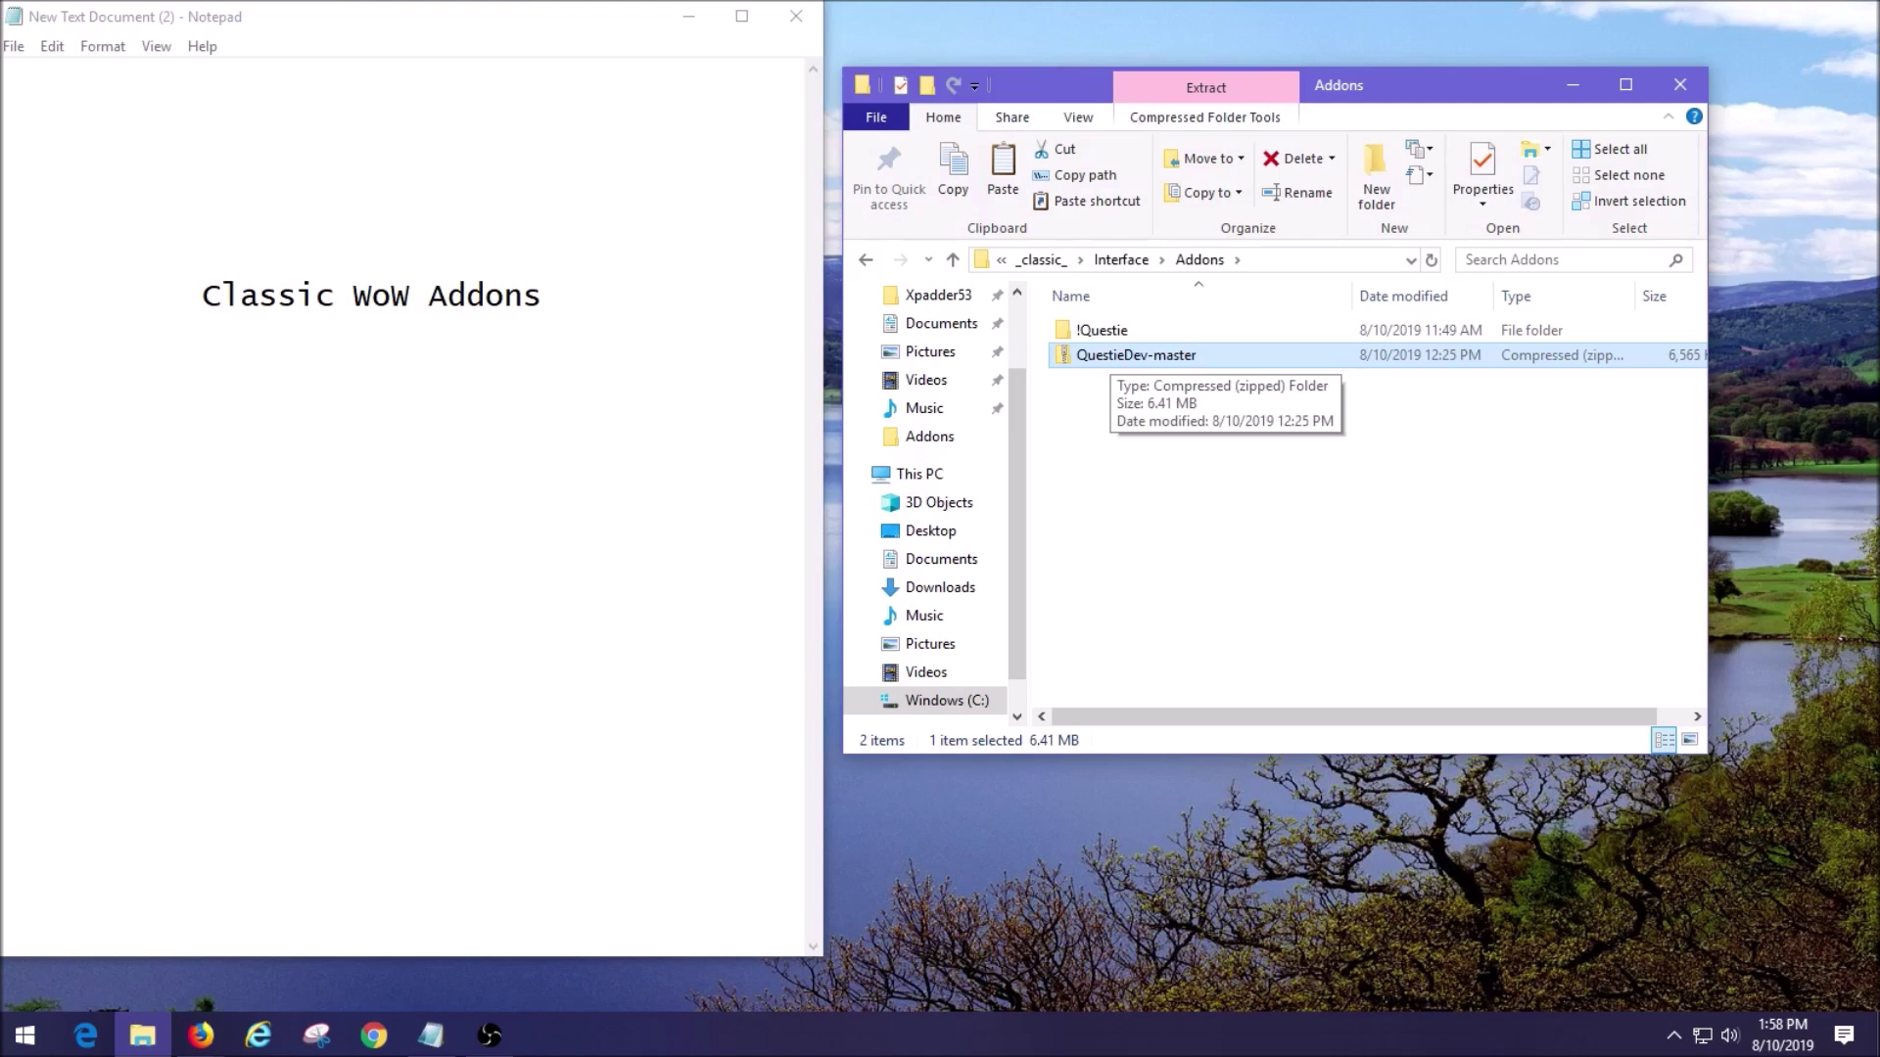
pyautogui.rightClick(1111, 358)
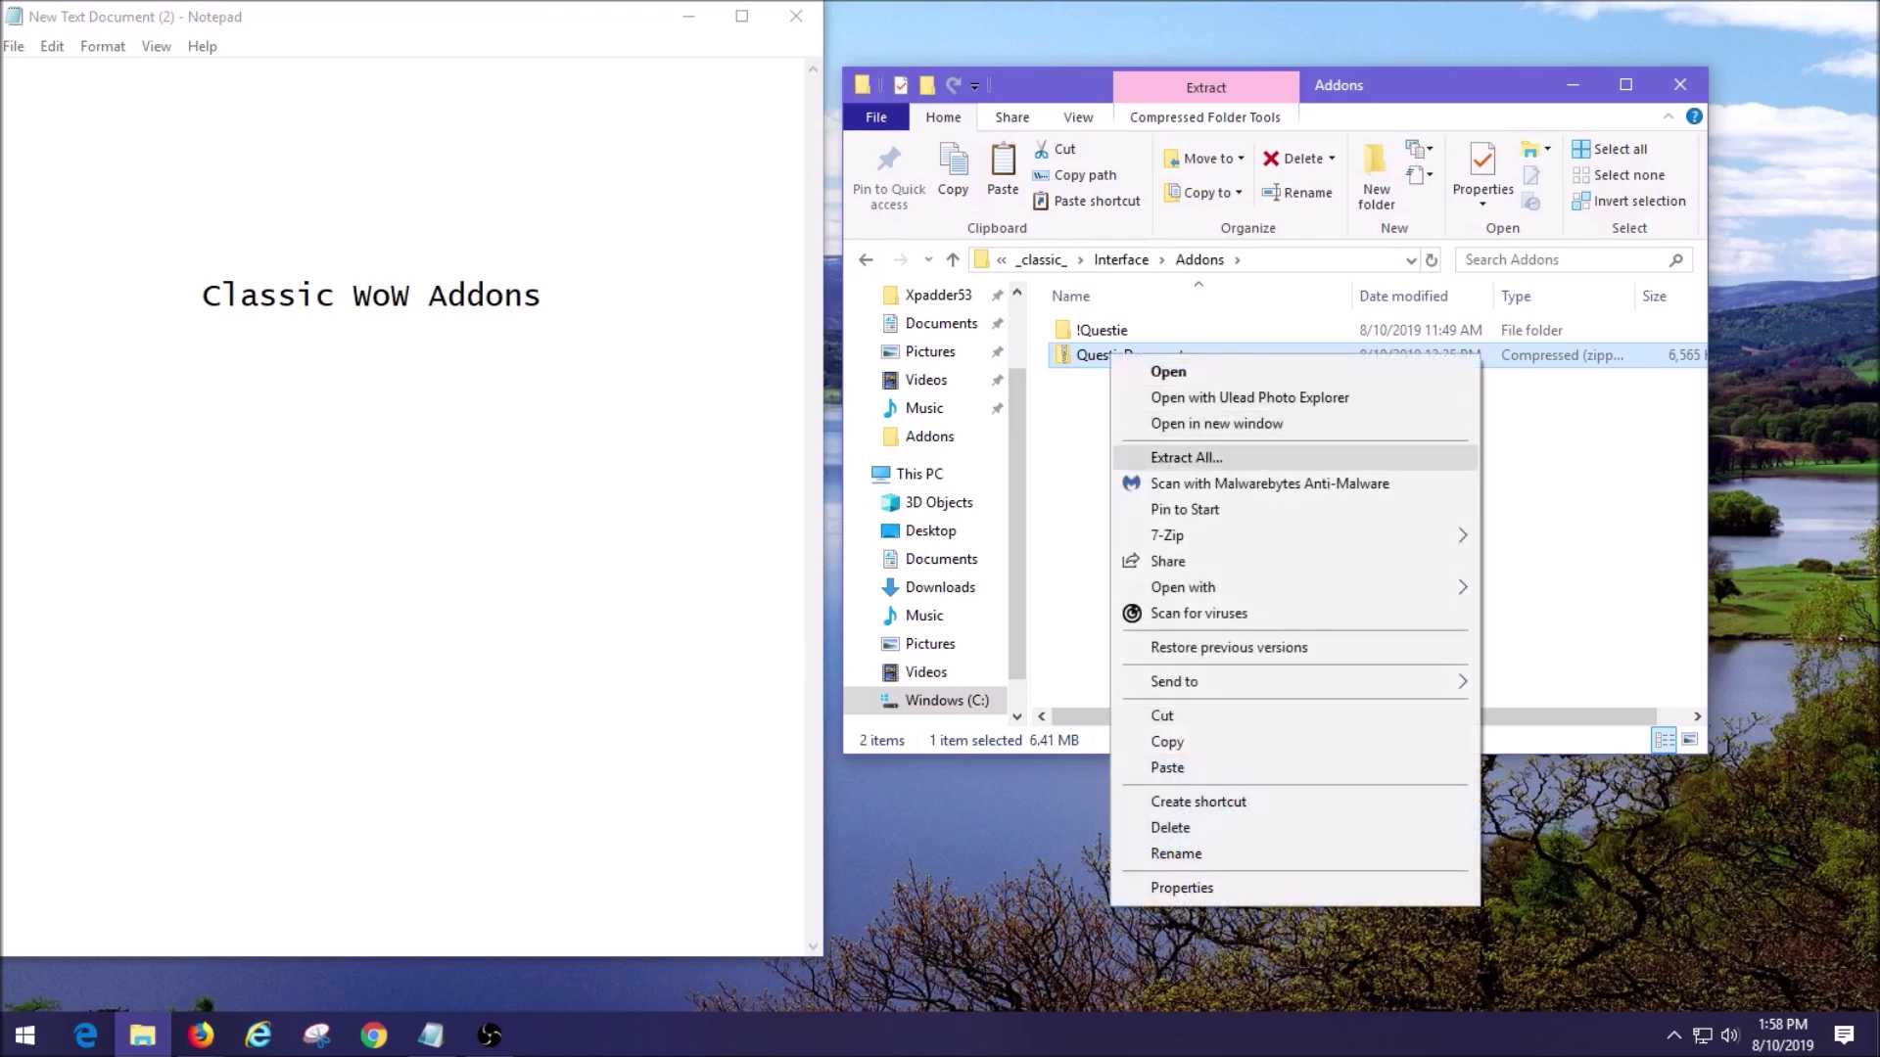
pyautogui.moveTo(1170, 535)
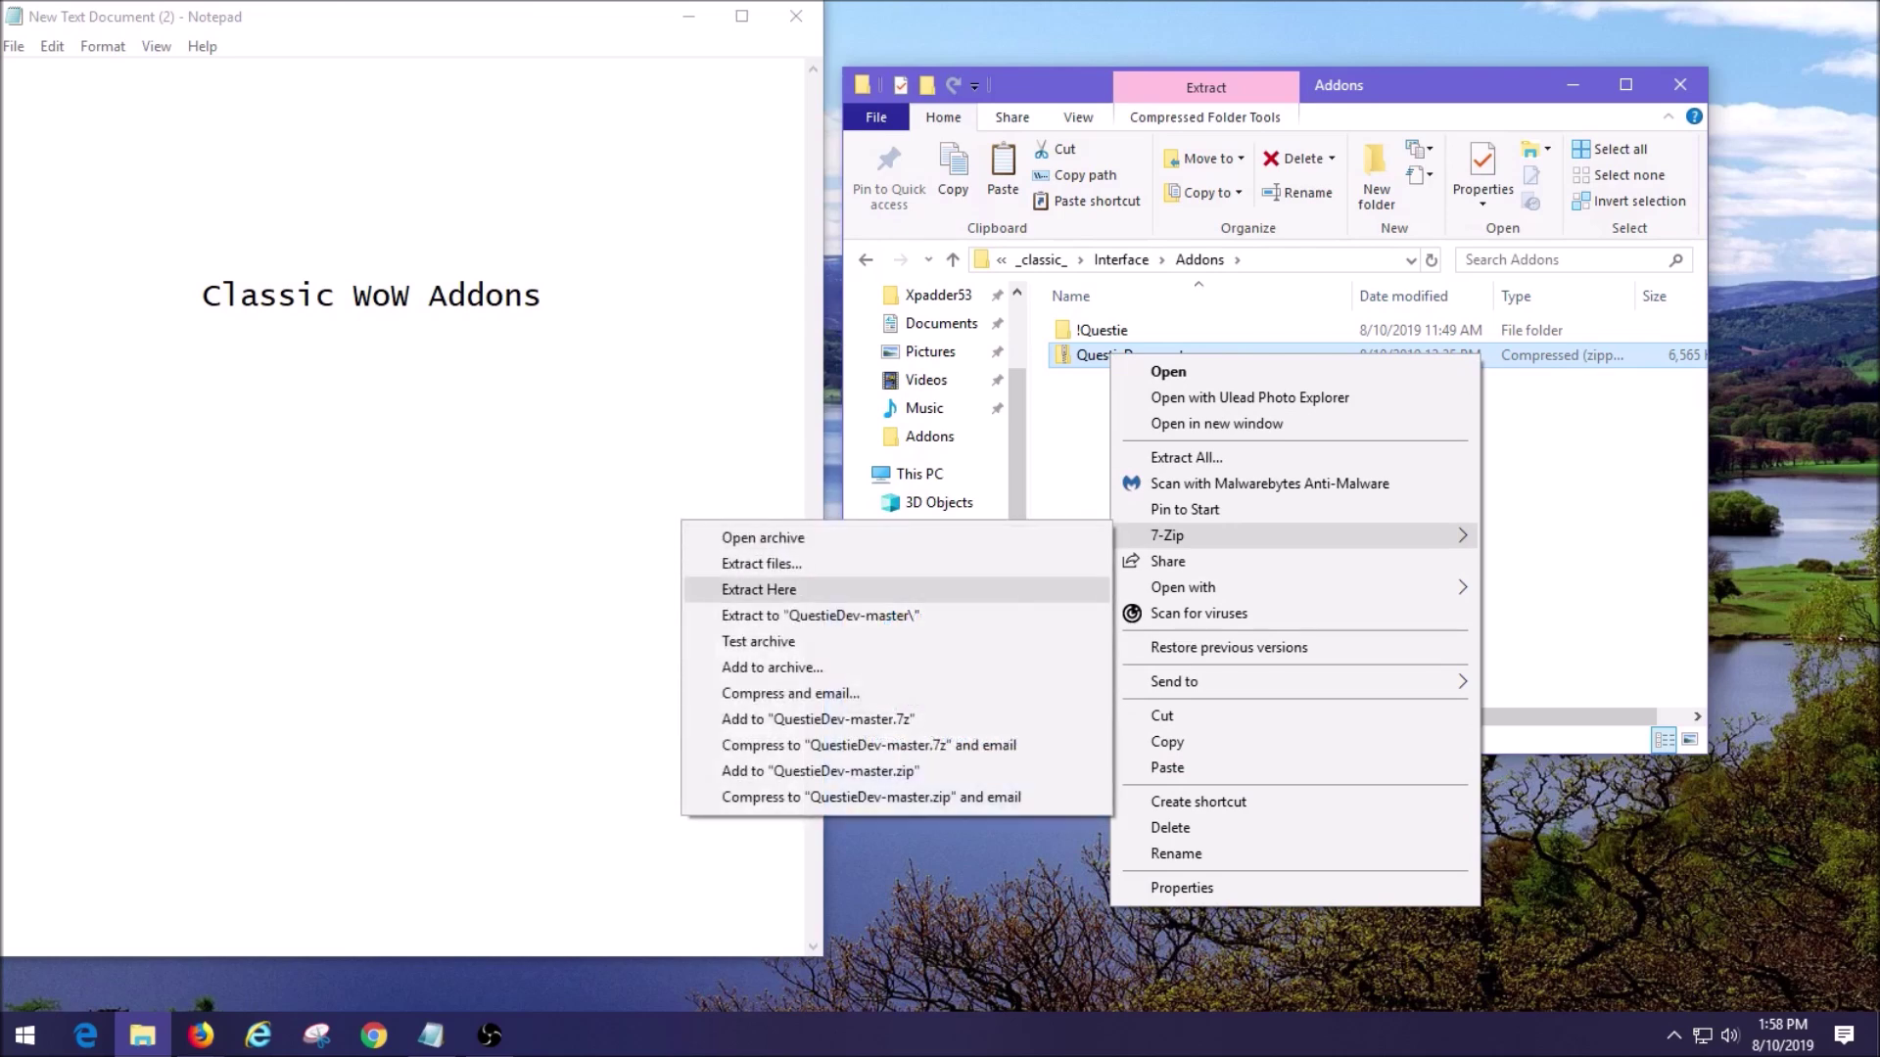
pyautogui.click(759, 590)
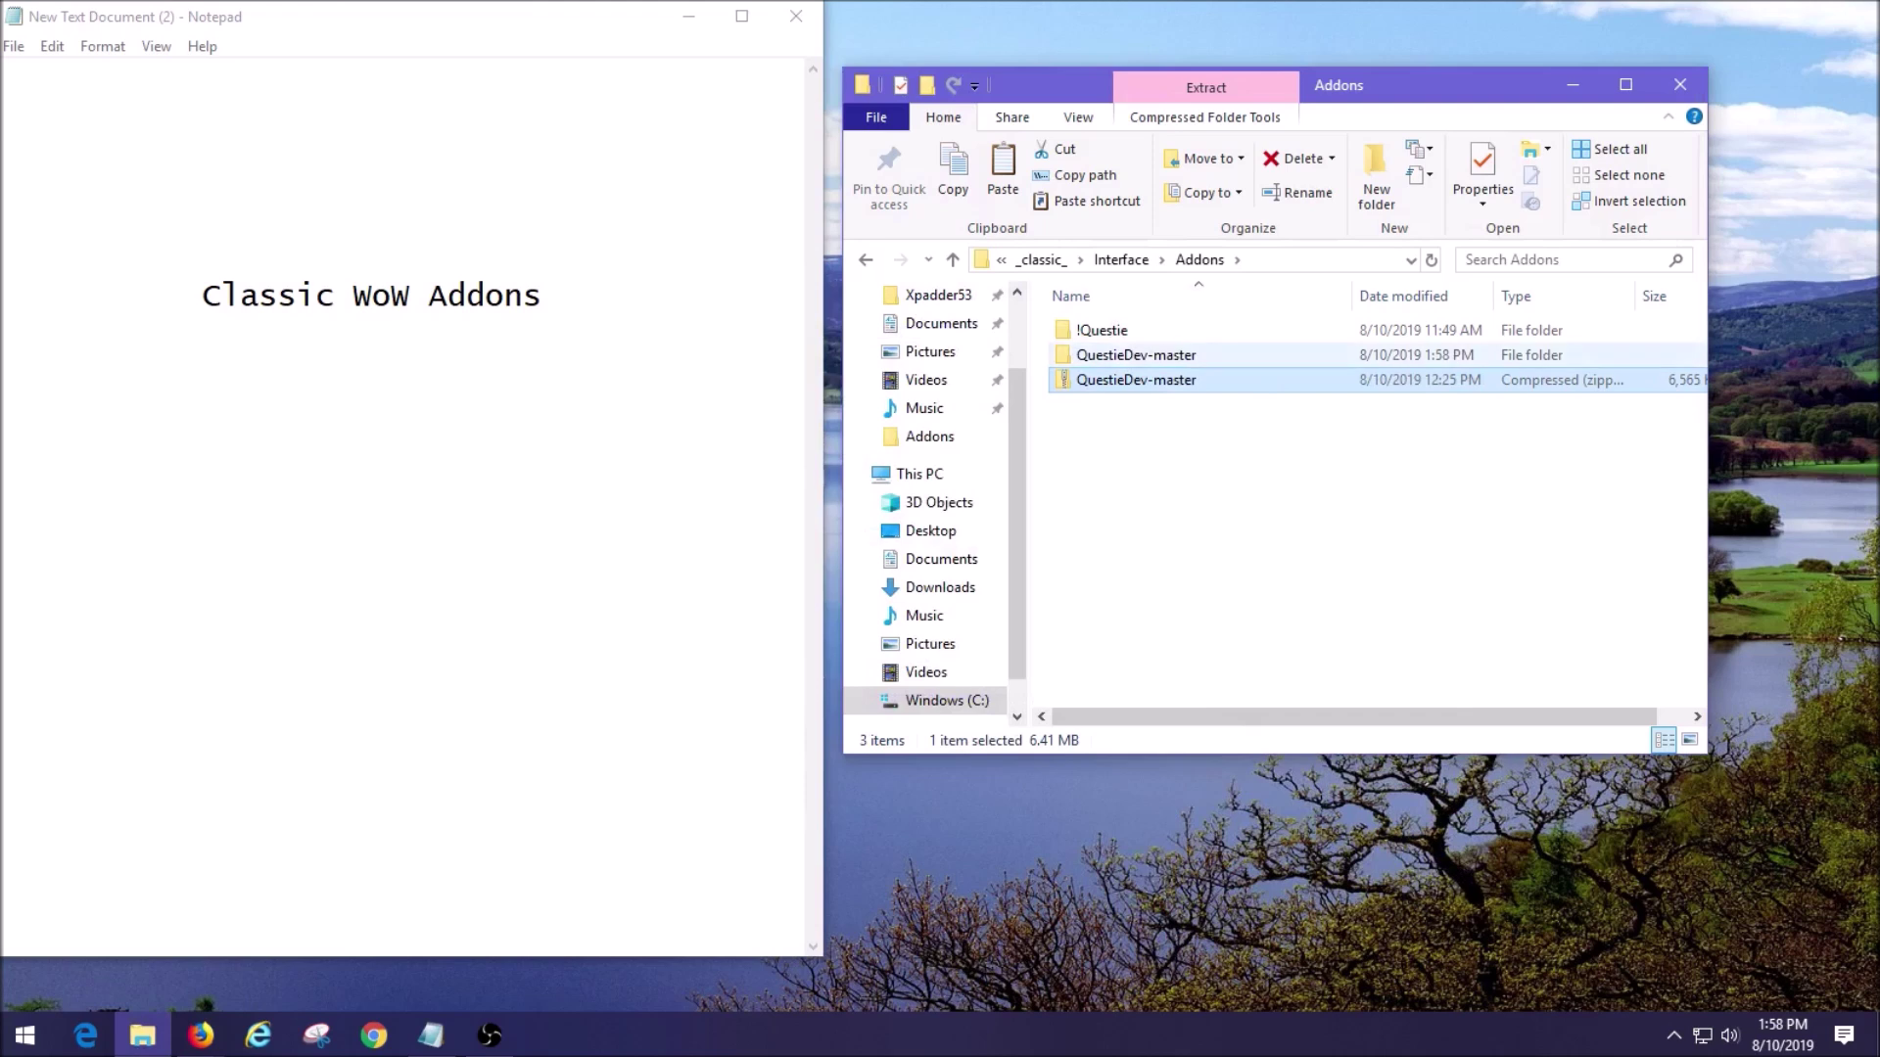
# Inspect the contents of the extracted QuestieDev-master folder, return to Addons and select the !Questie folder
pyautogui.click(1136, 354)
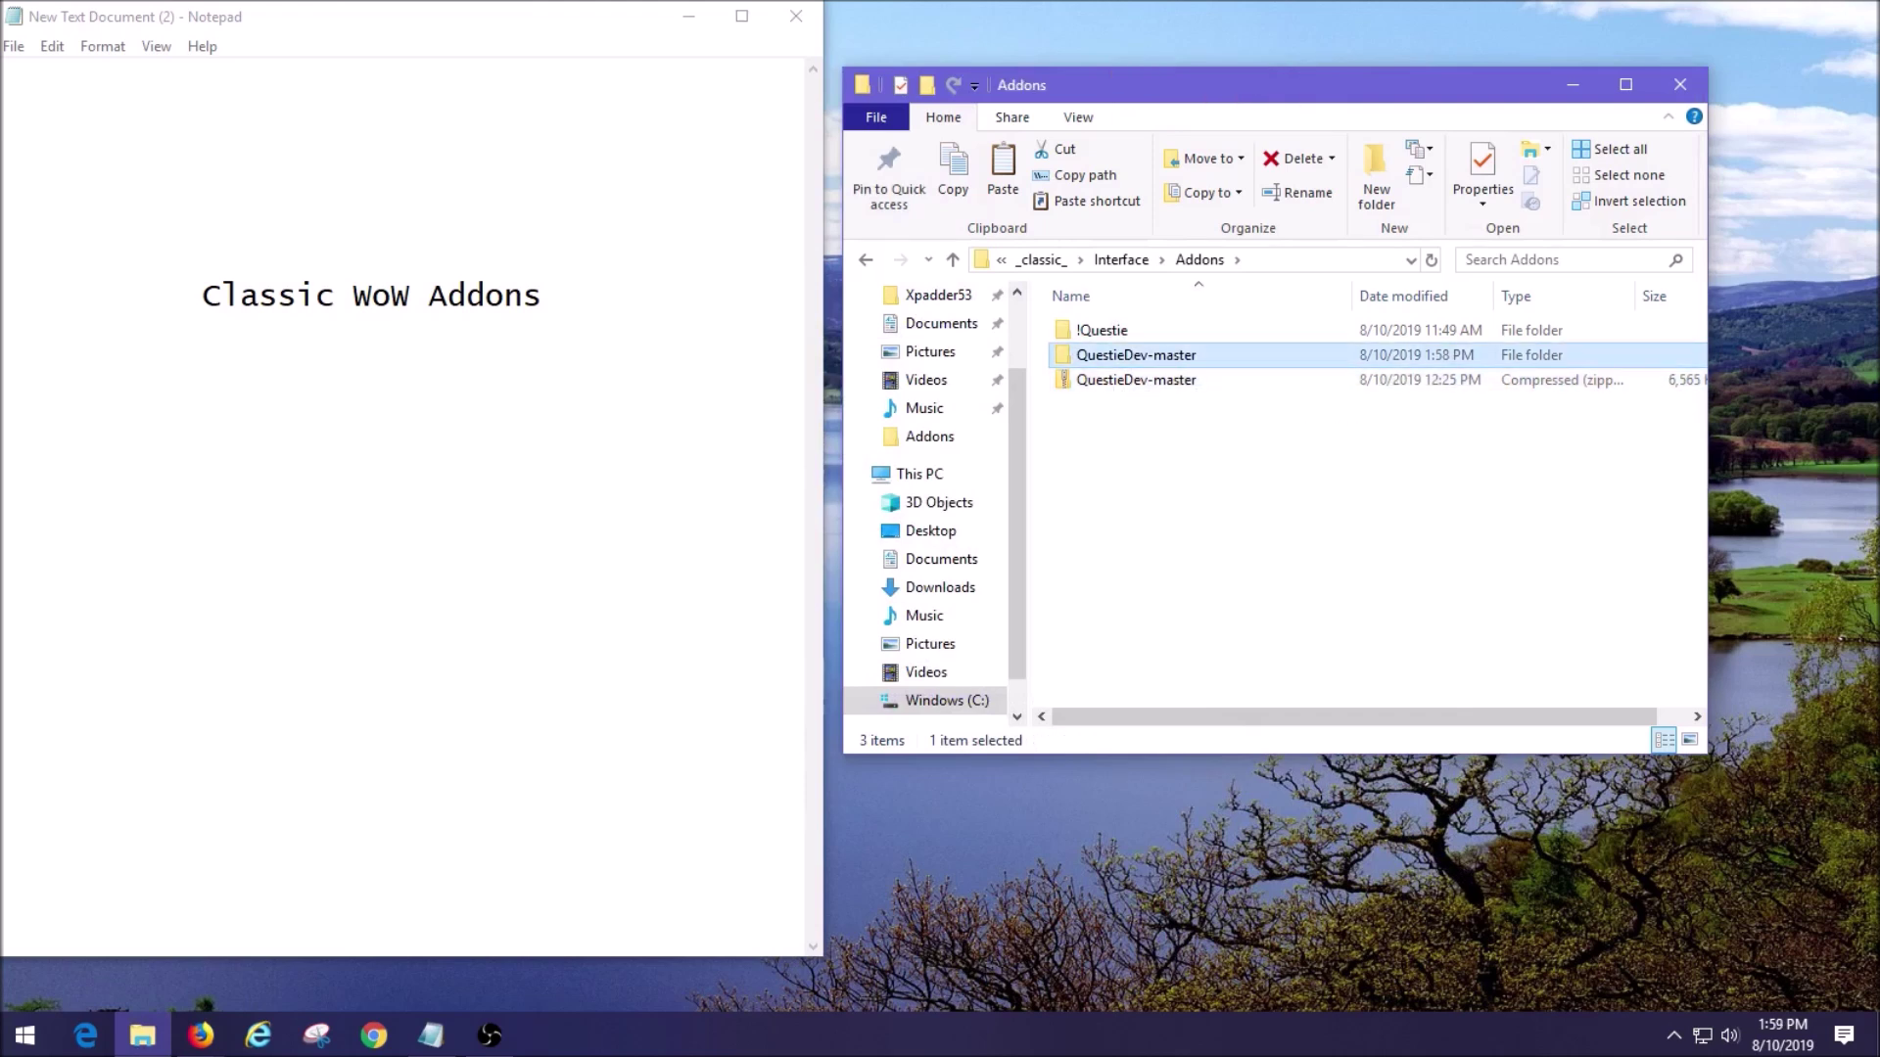
pyautogui.doubleClick(1136, 354)
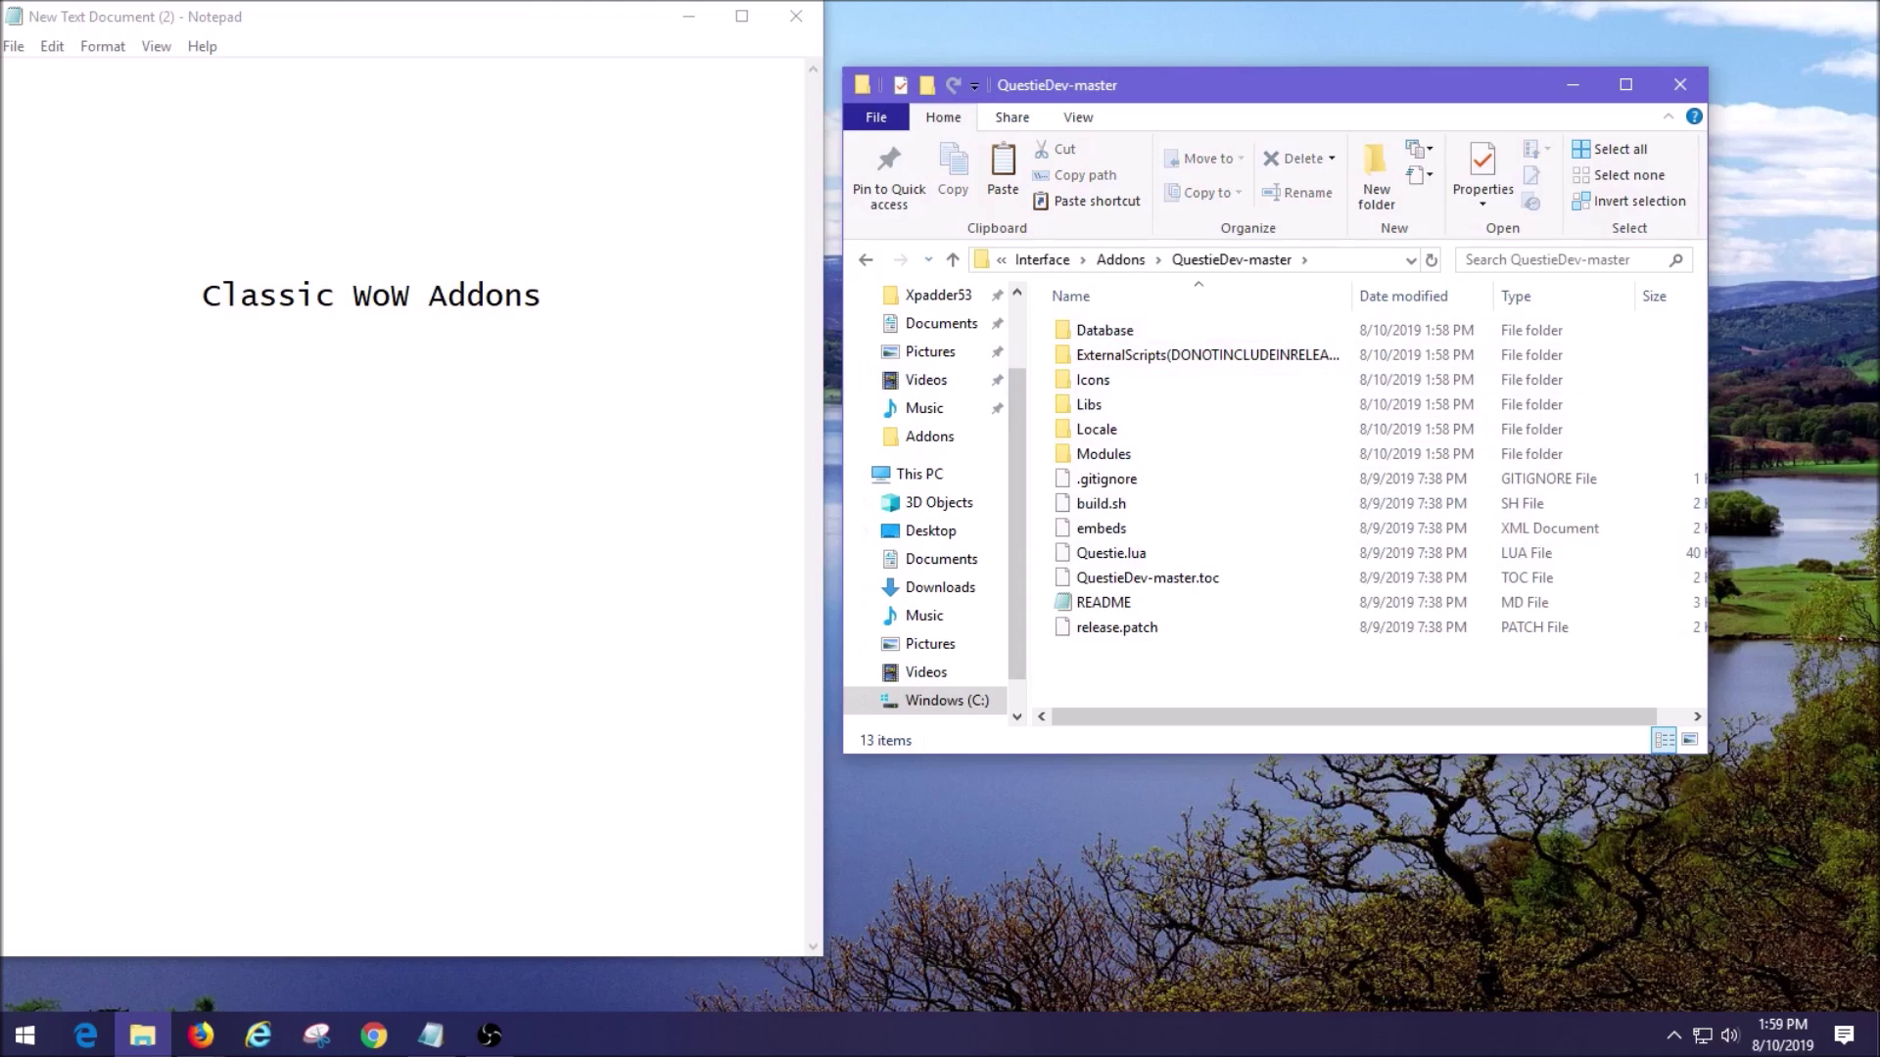
pyautogui.hotkey('alt', 'Left')
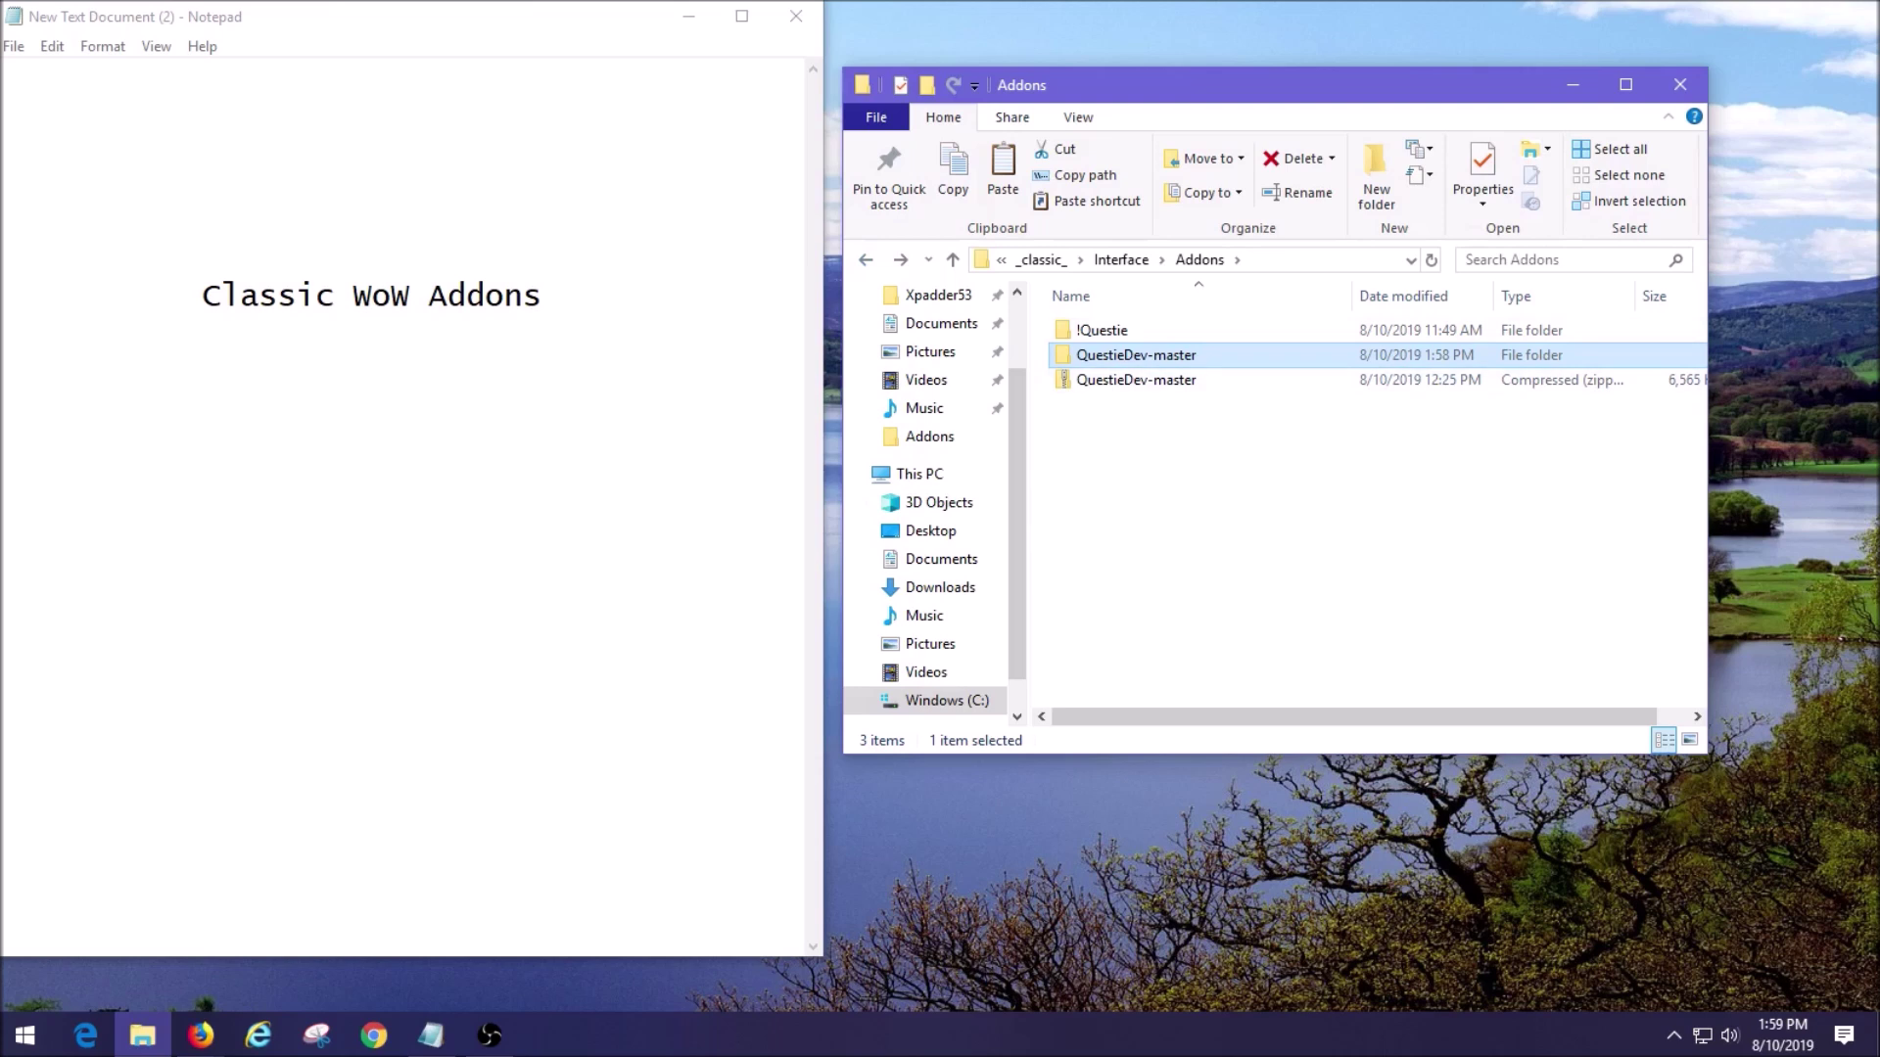
pyautogui.hotkey('alt', 'Tab')
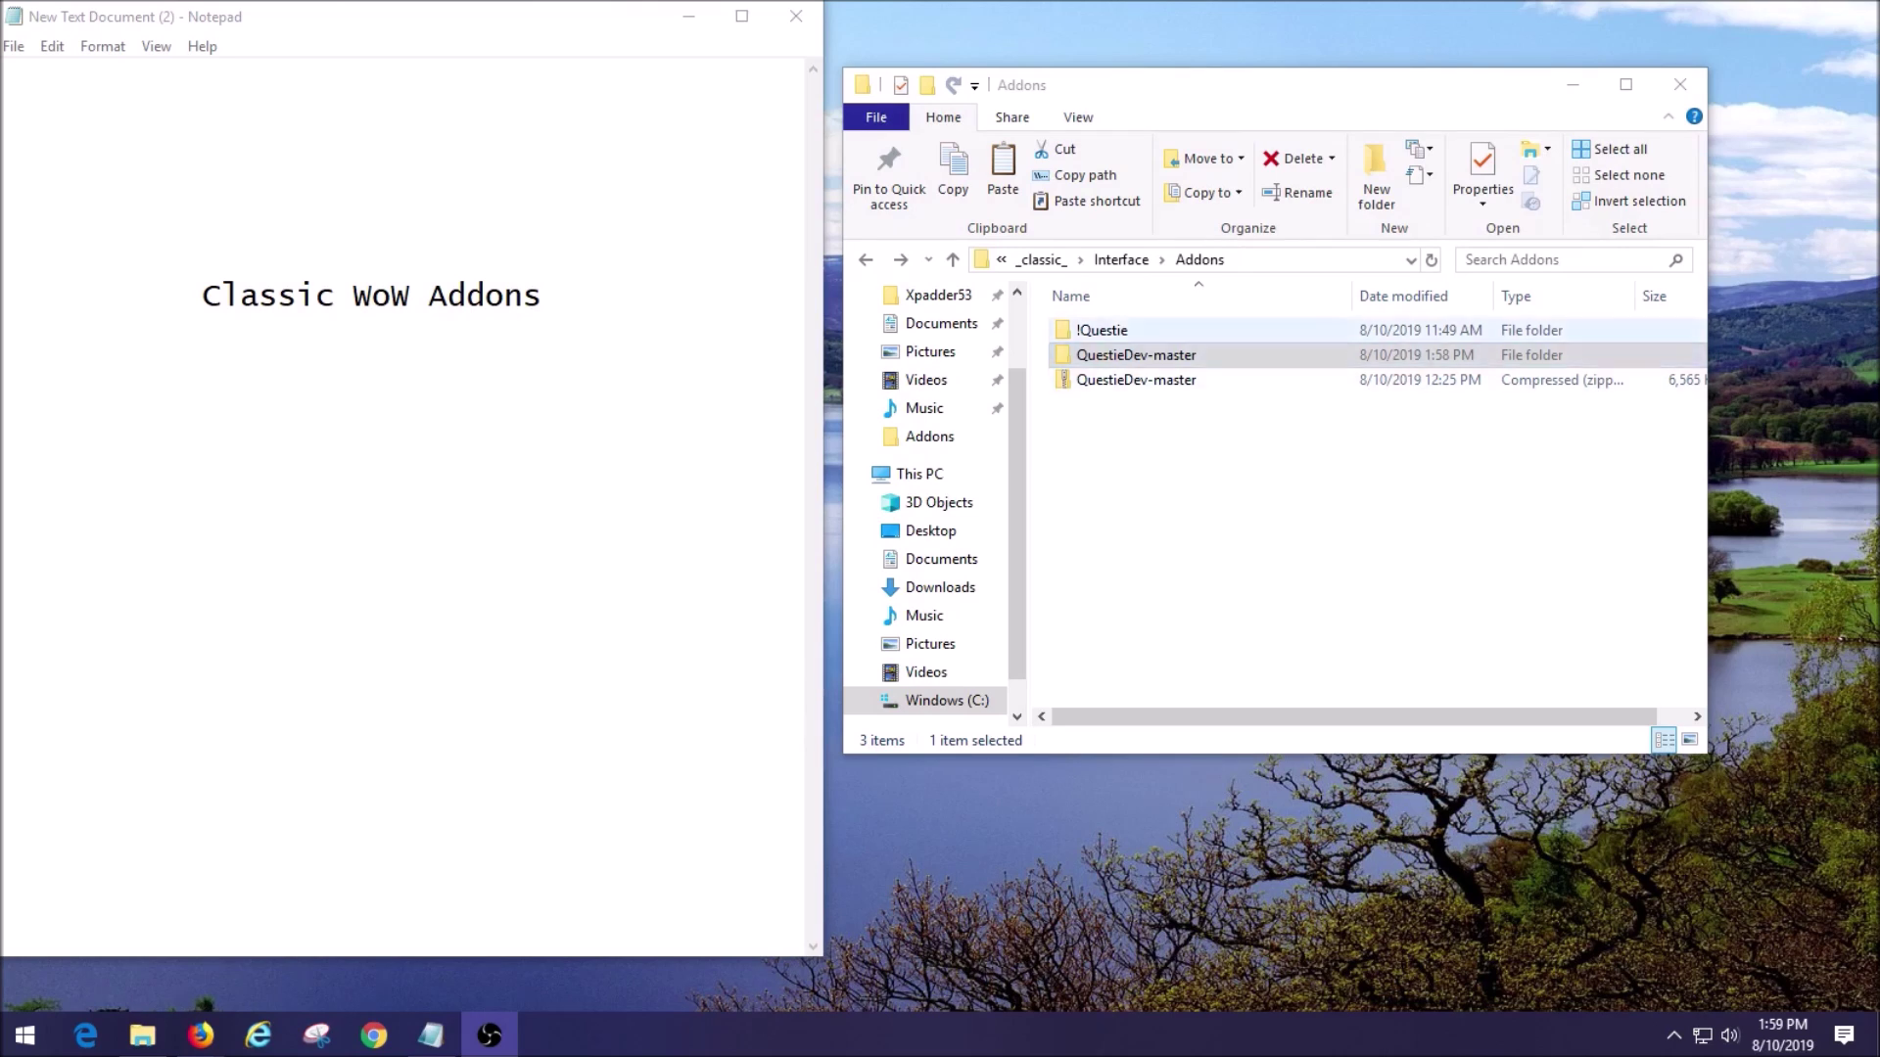
pyautogui.click(1102, 330)
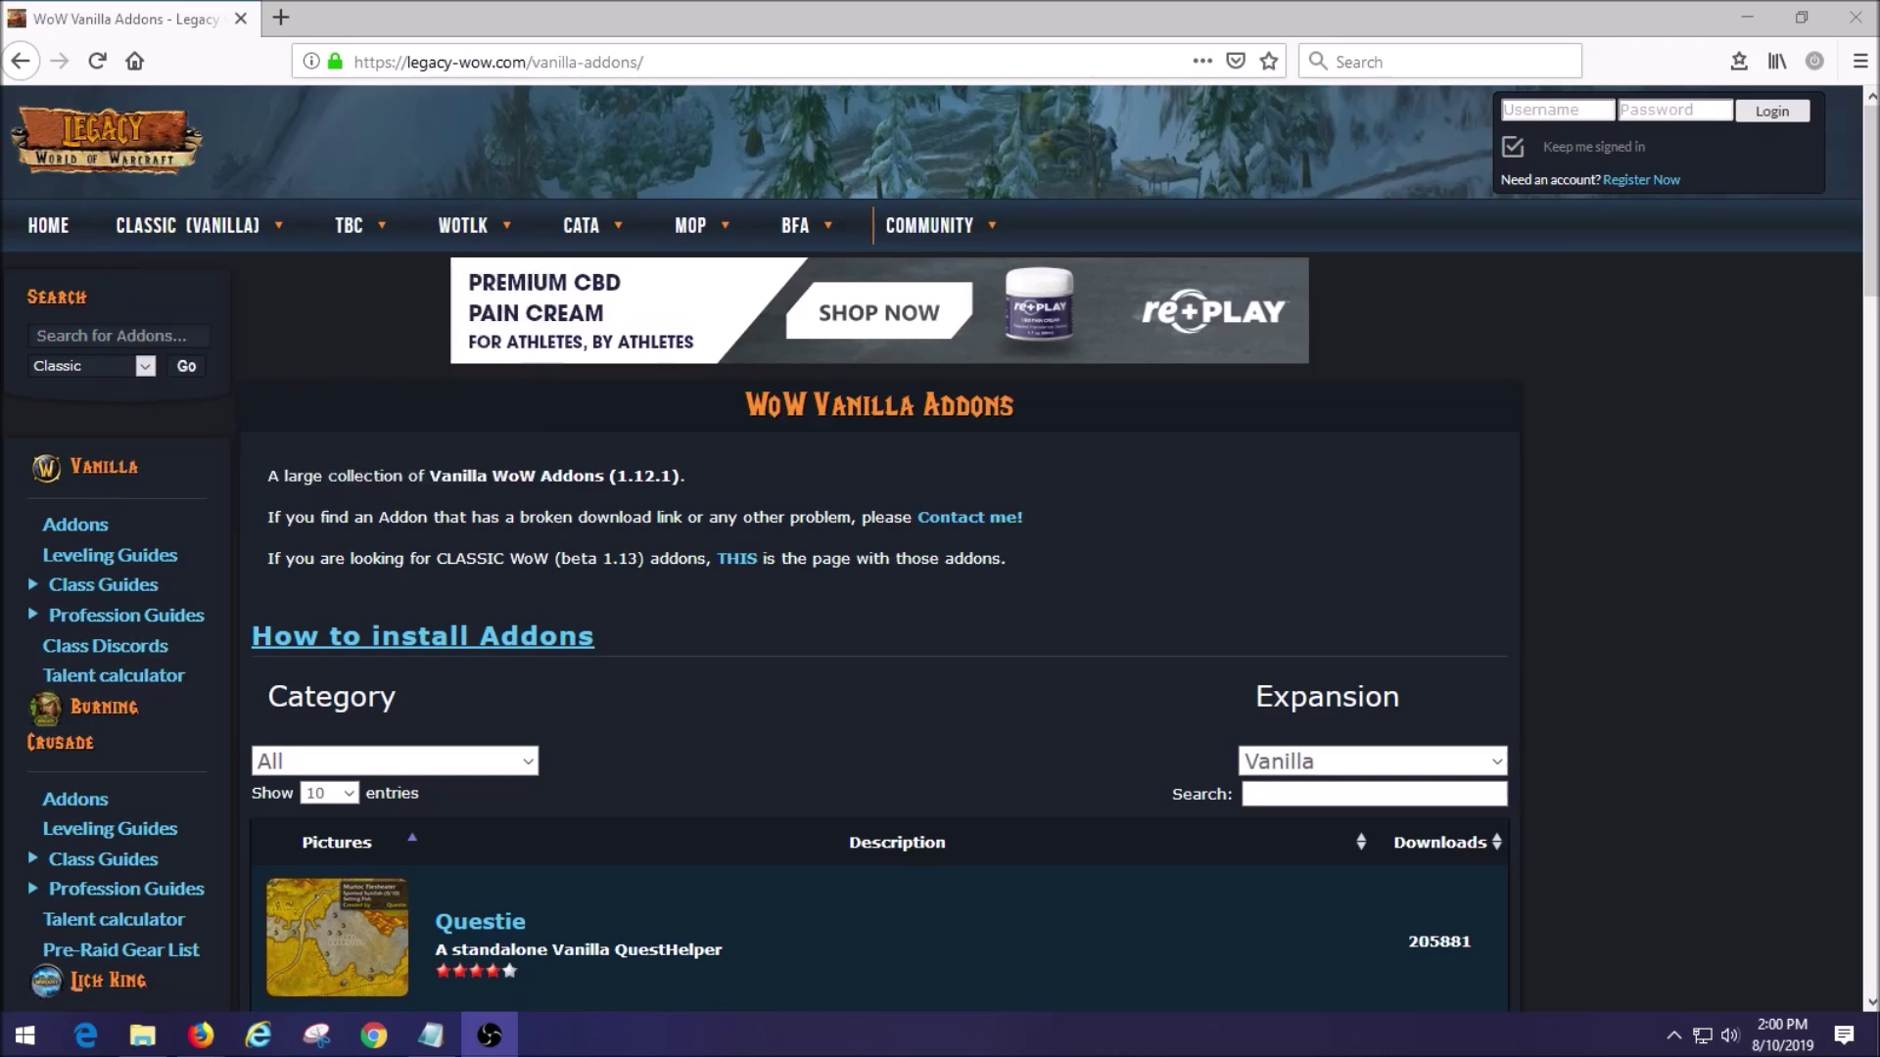
# Browse the addon listings in the web browser and open the Questie page on Warcraft Tavern
pyautogui.scroll(-5, 882, 549)
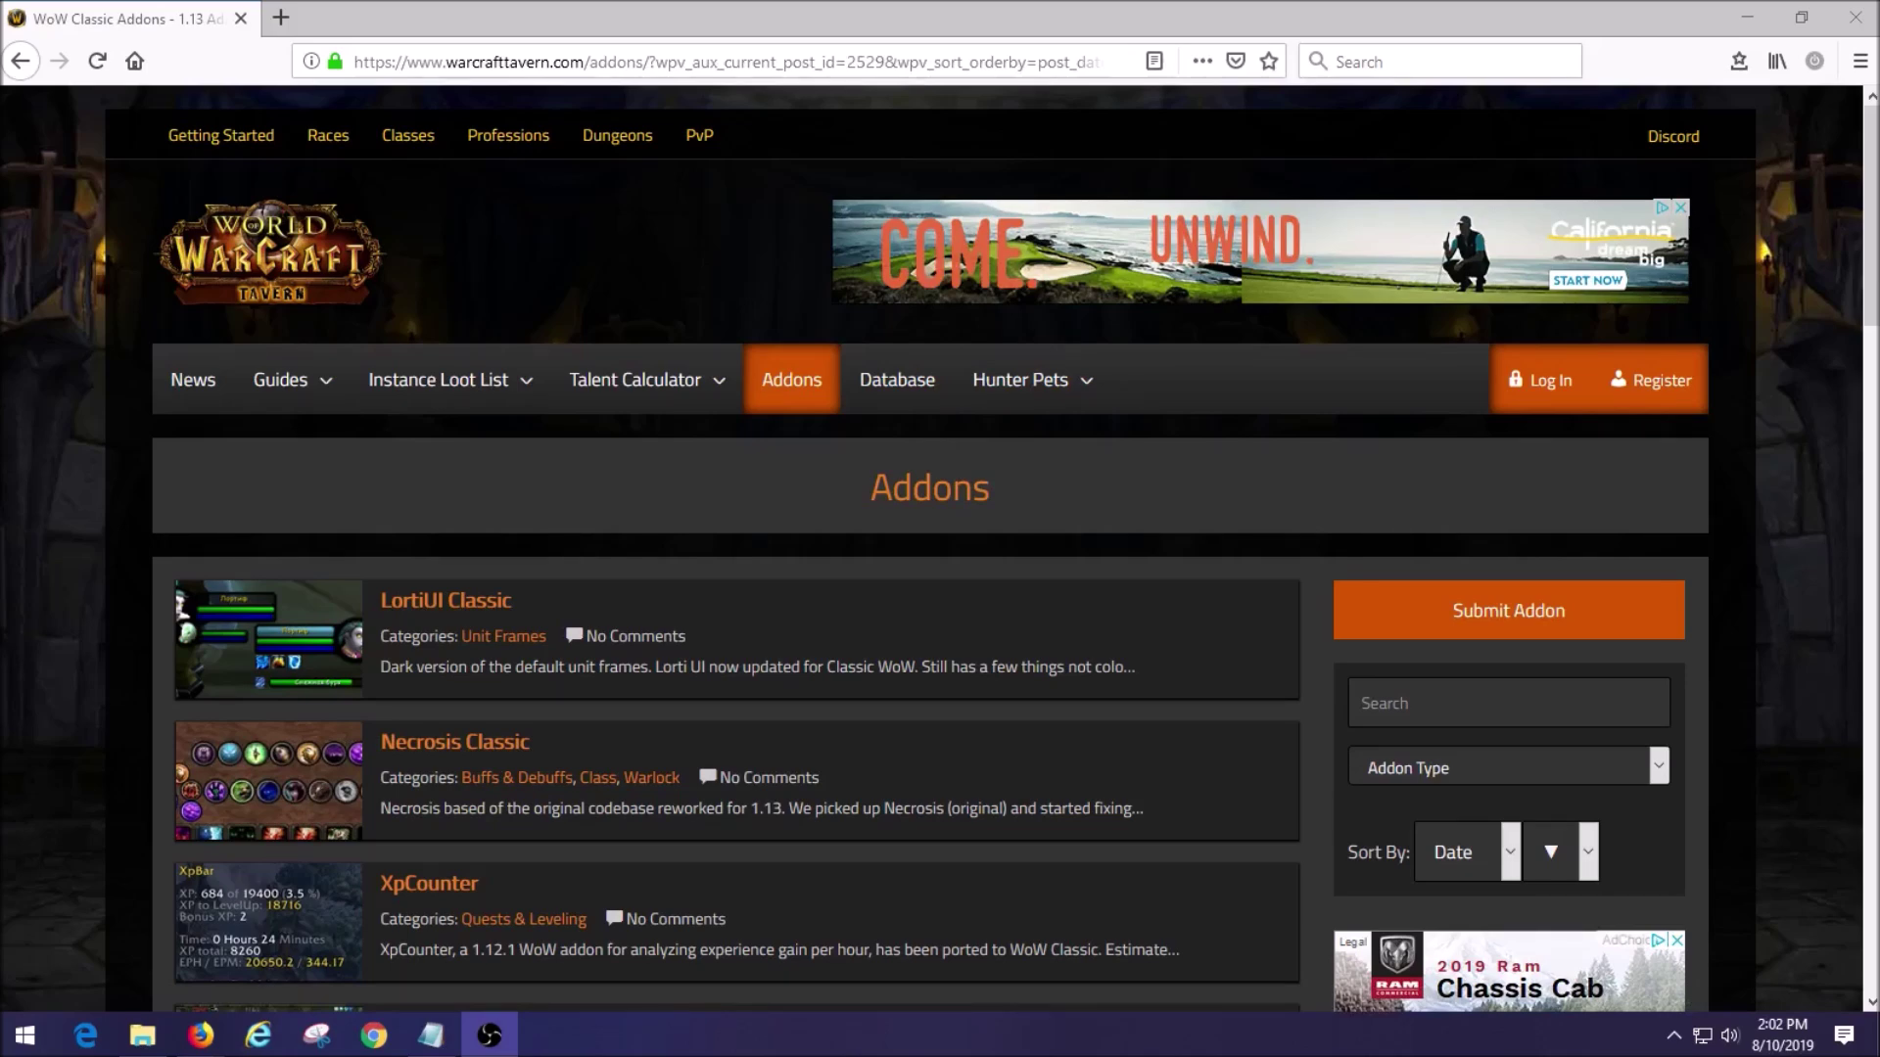
pyautogui.scroll(-5, 930, 548)
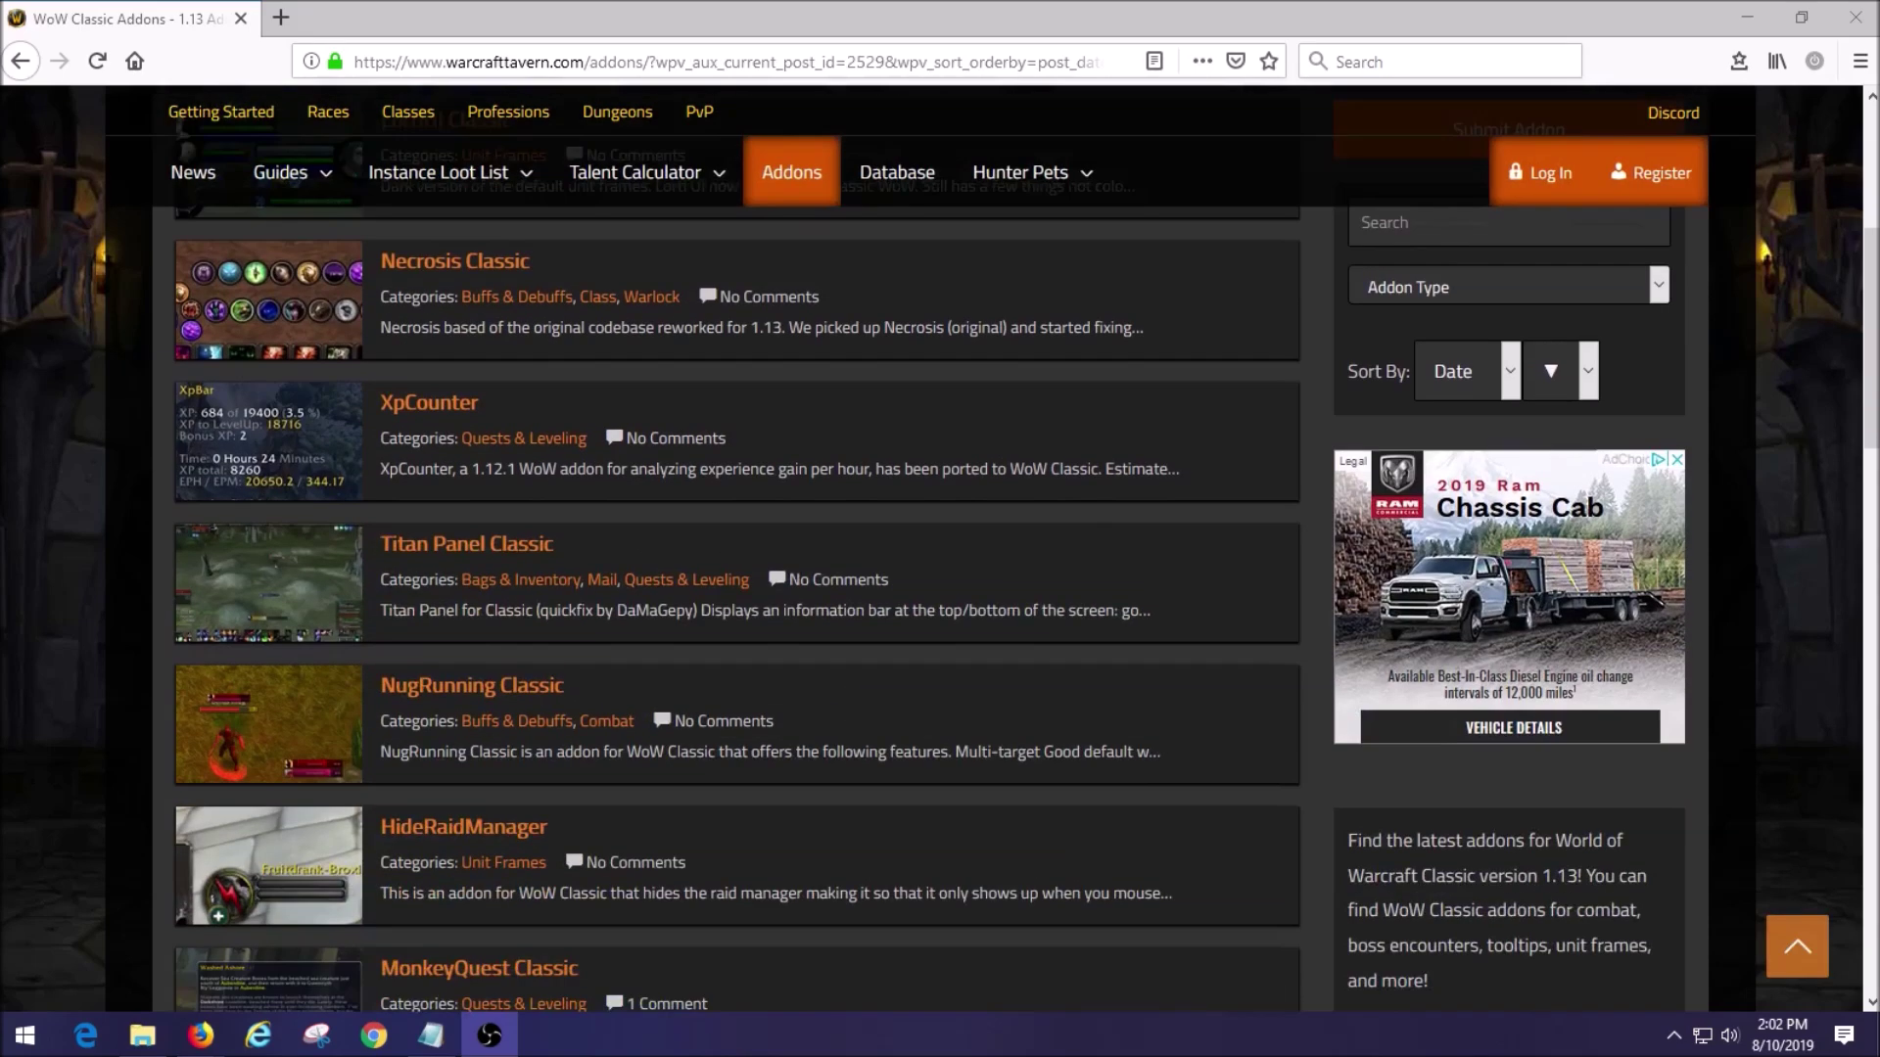
pyautogui.scroll(3, 930, 548)
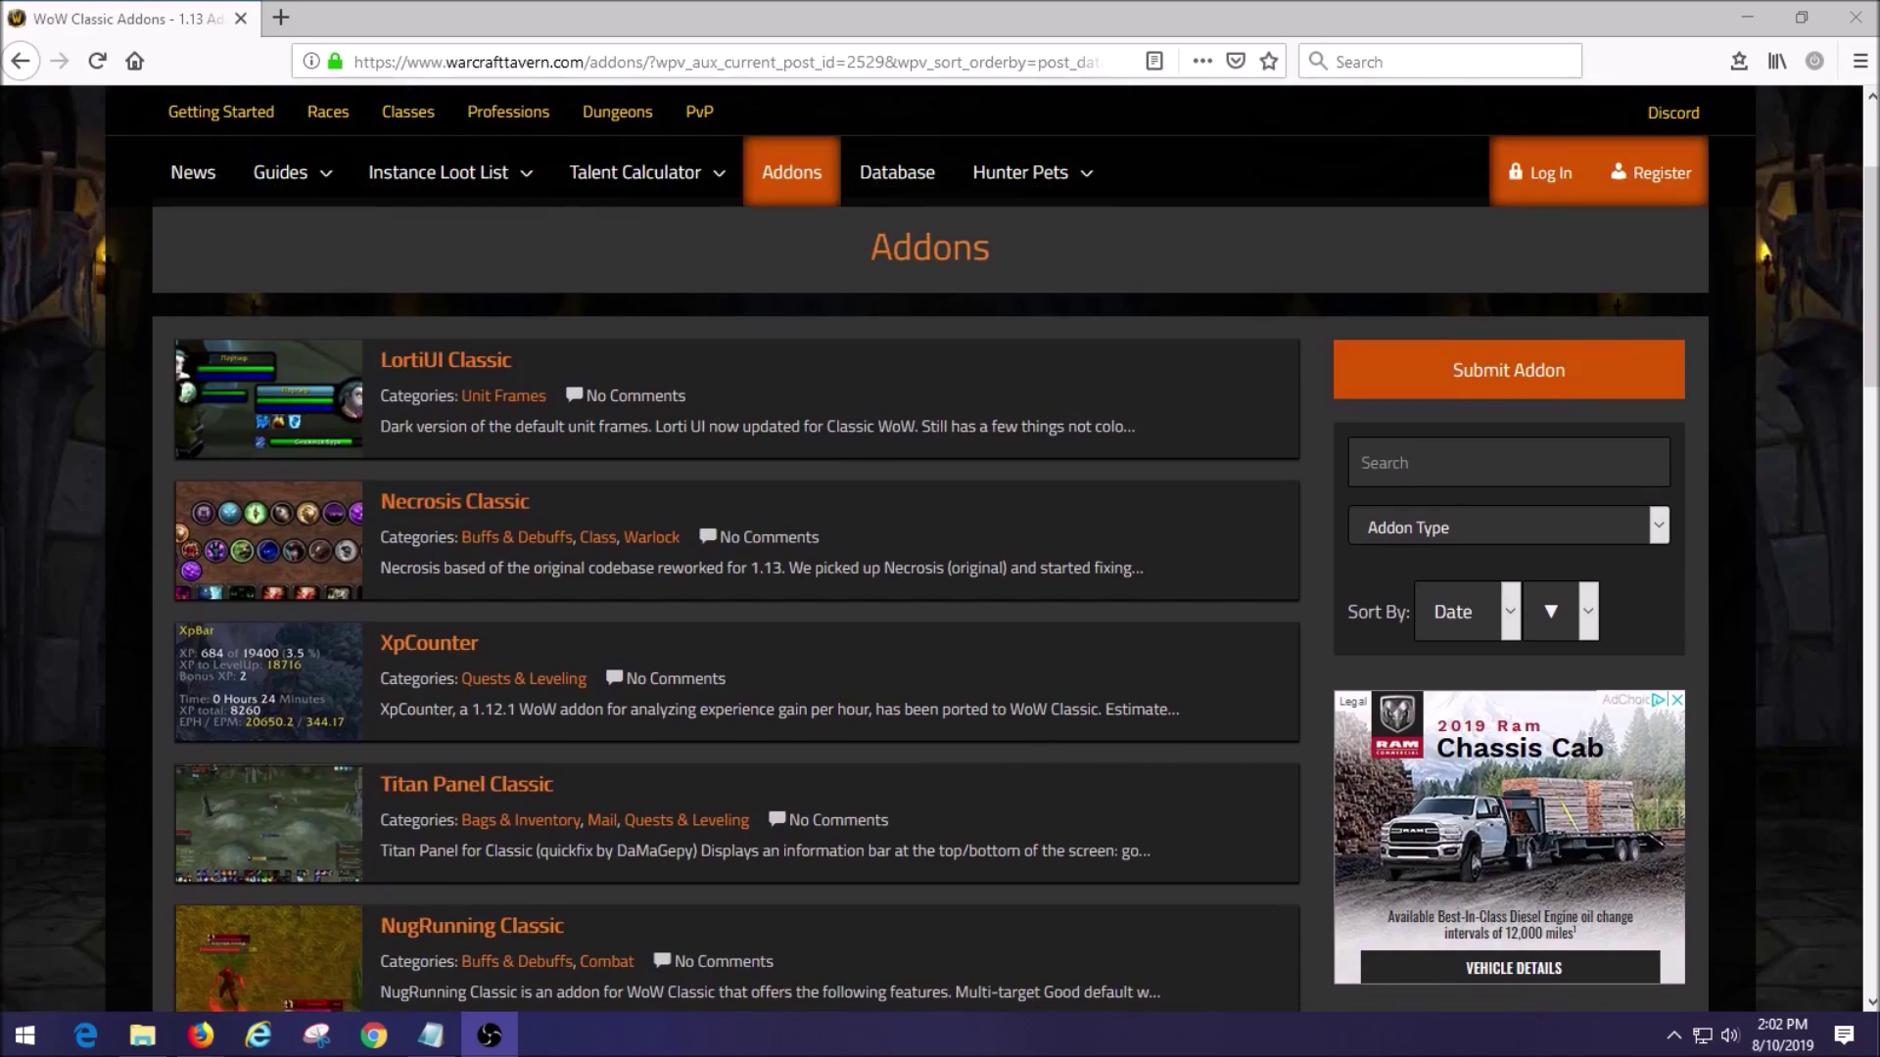
pyautogui.scroll(-5, 734, 607)
pyautogui.scroll(-15, 734, 549)
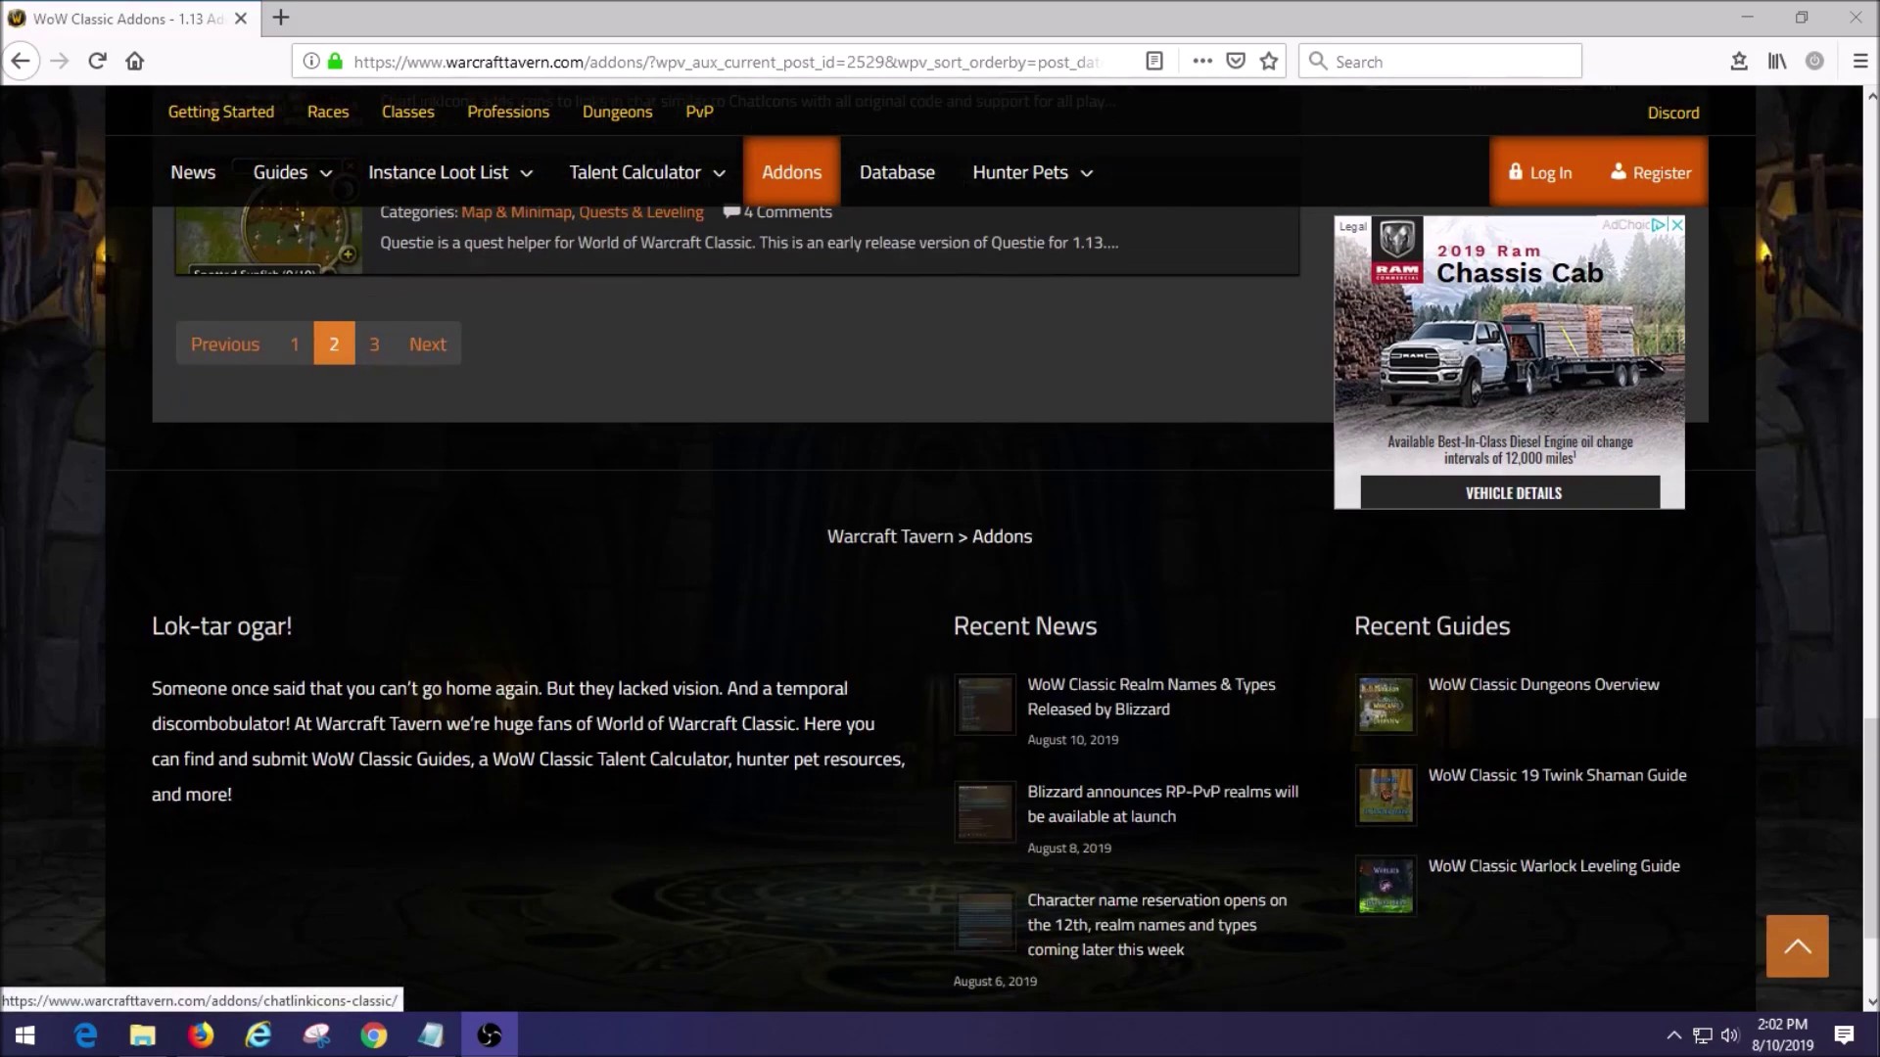
pyautogui.scroll(3, 734, 489)
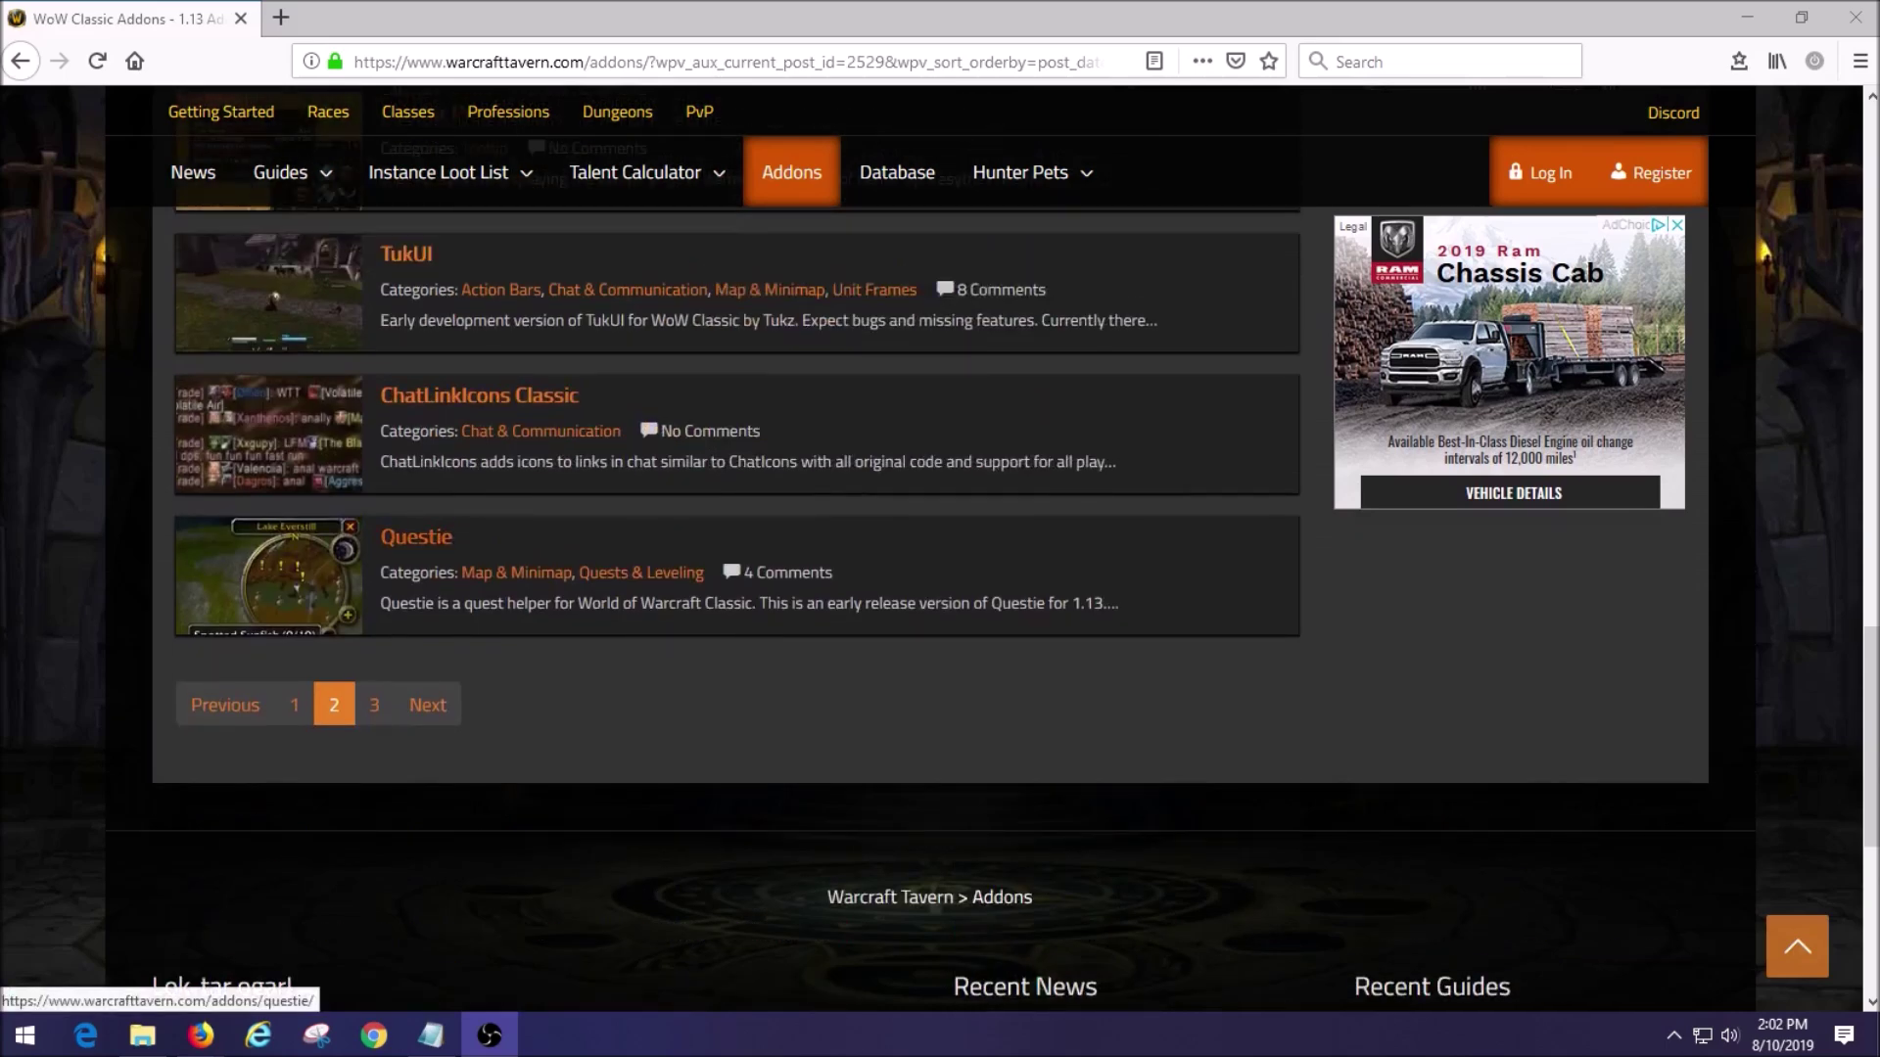
pyautogui.click(416, 536)
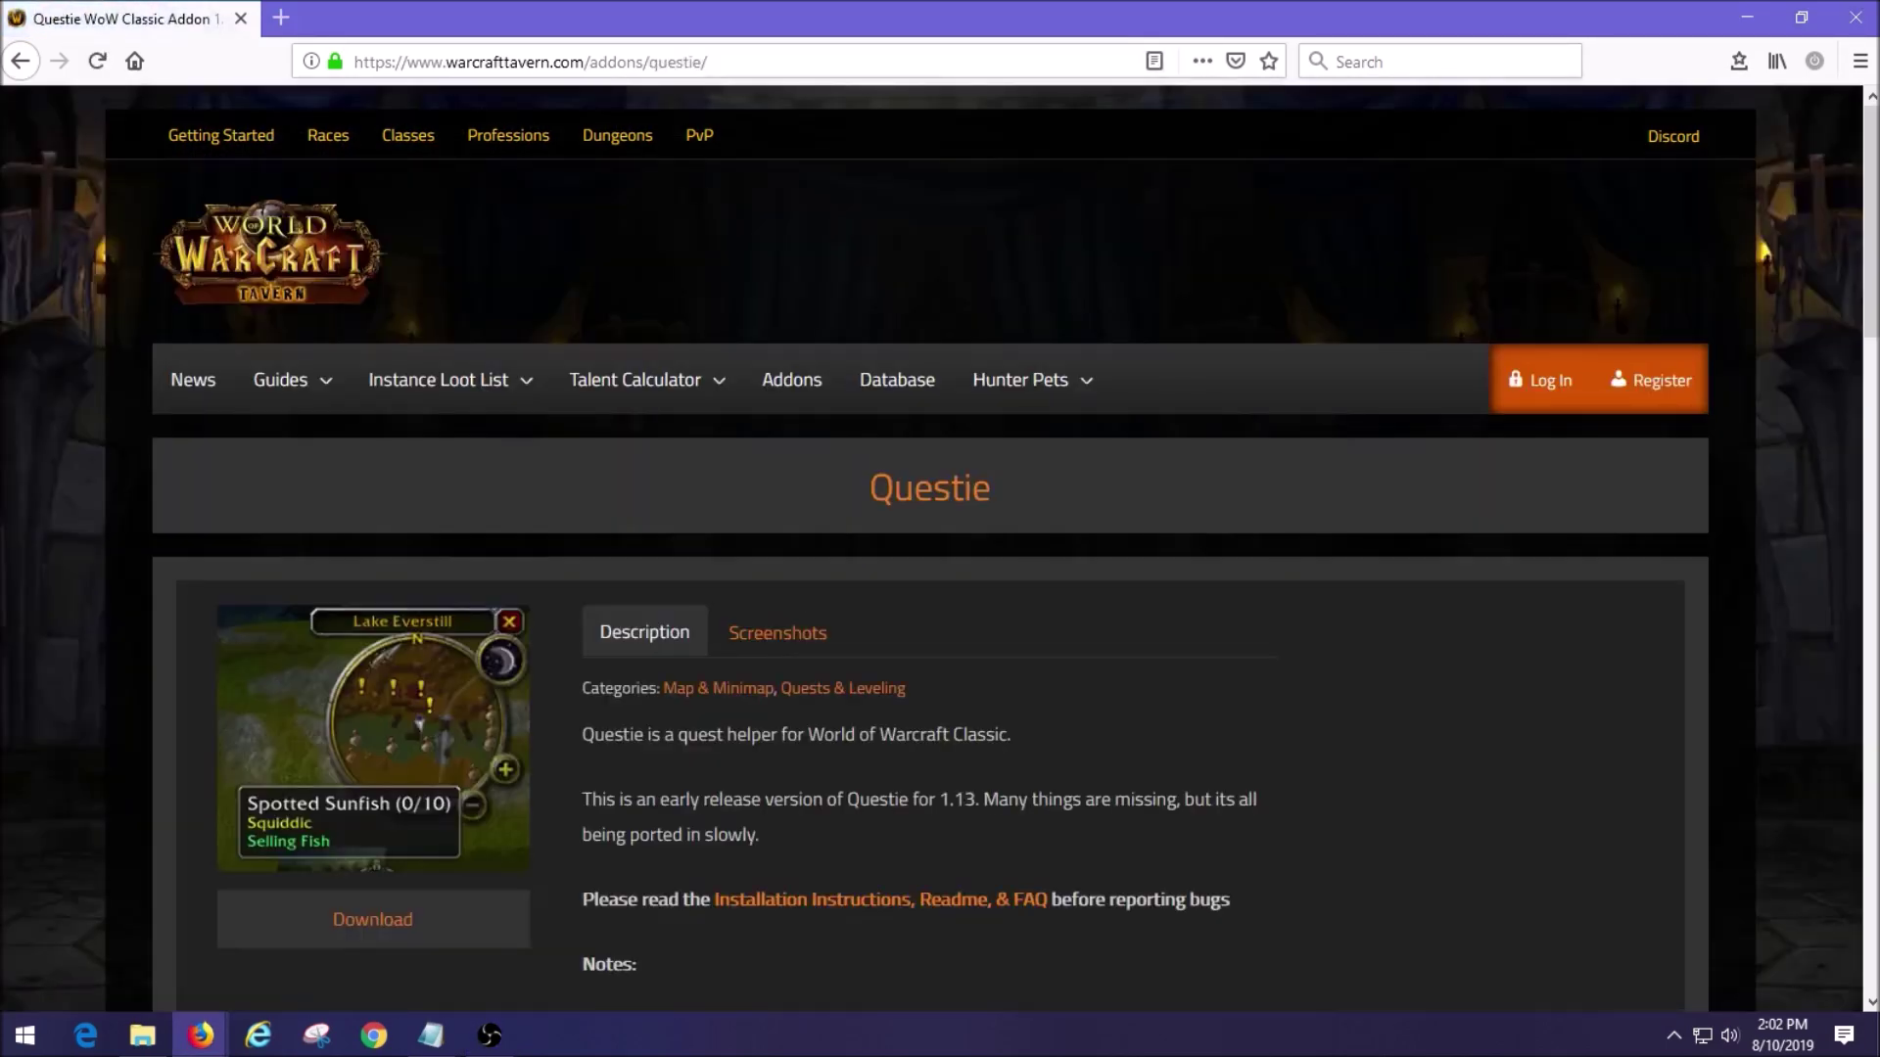
# Review the Questie addon's description and notes on Warcraft Tavern, and download the addon
pyautogui.scroll(-3, 930, 548)
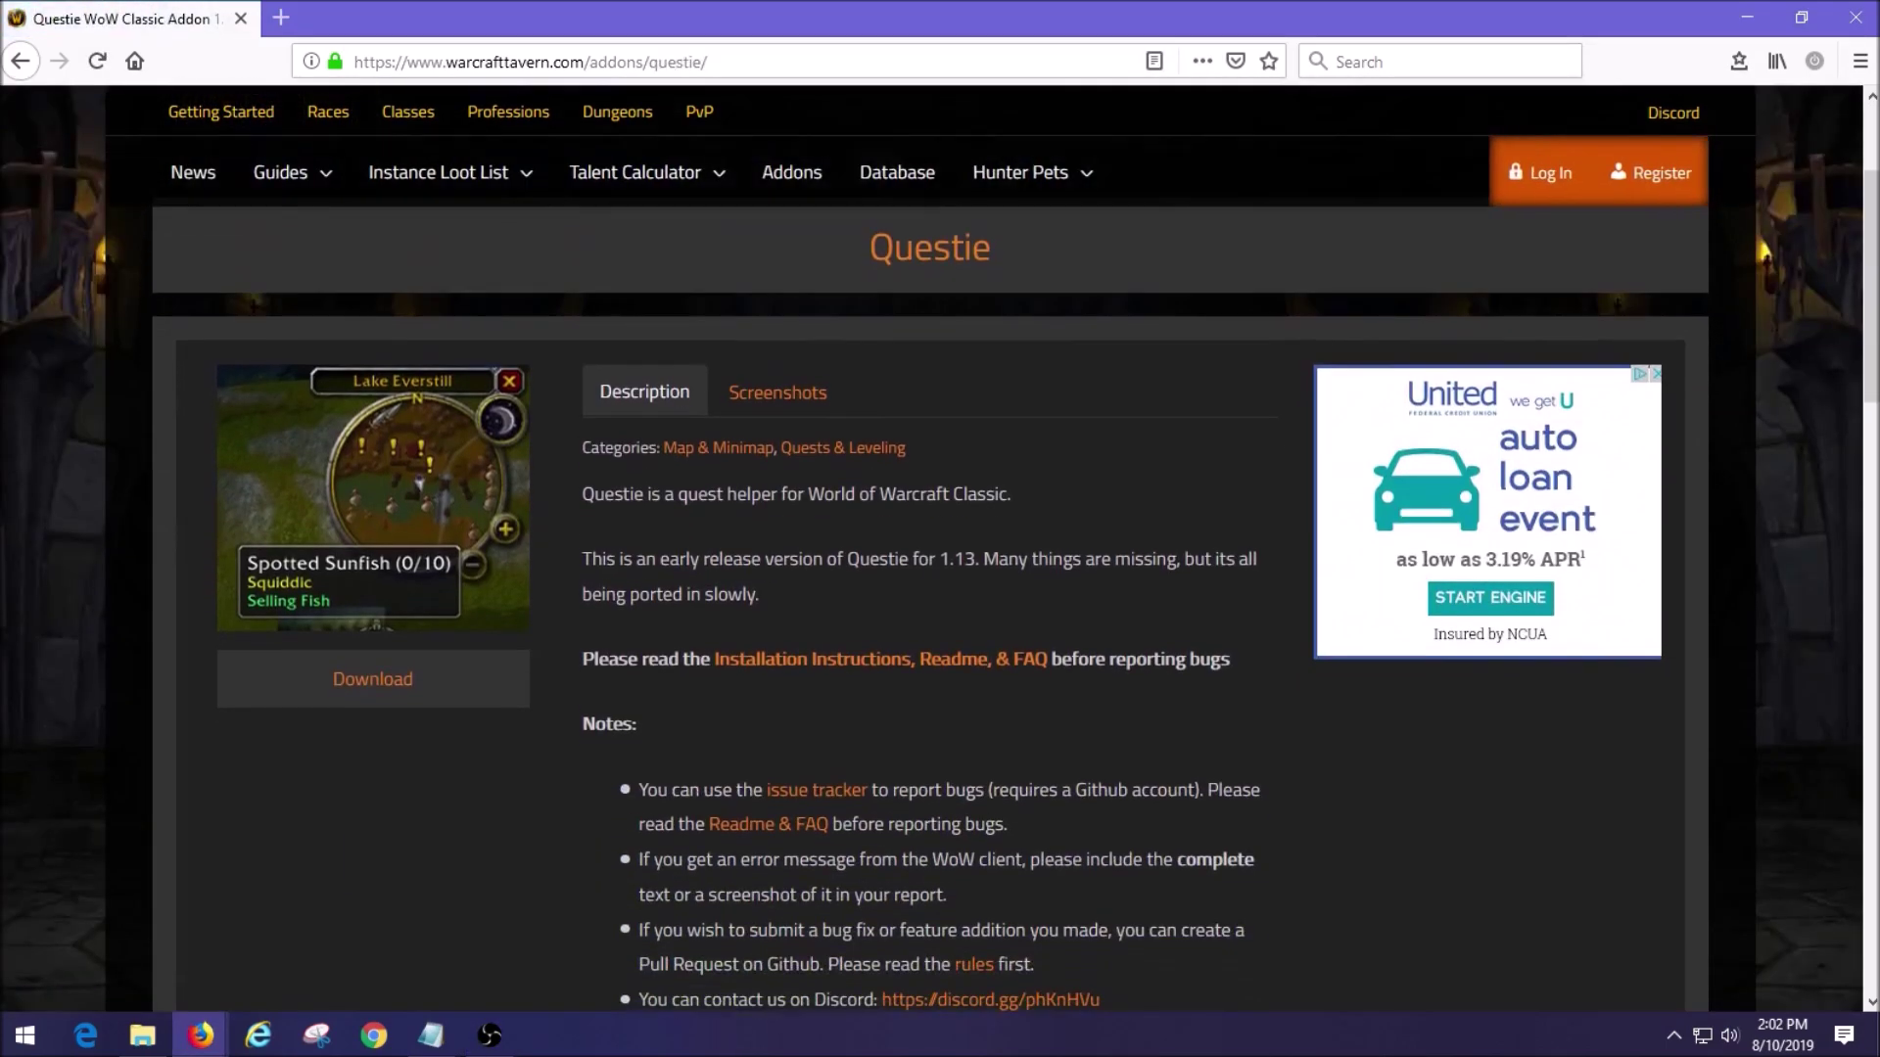
pyautogui.scroll(-5, 930, 588)
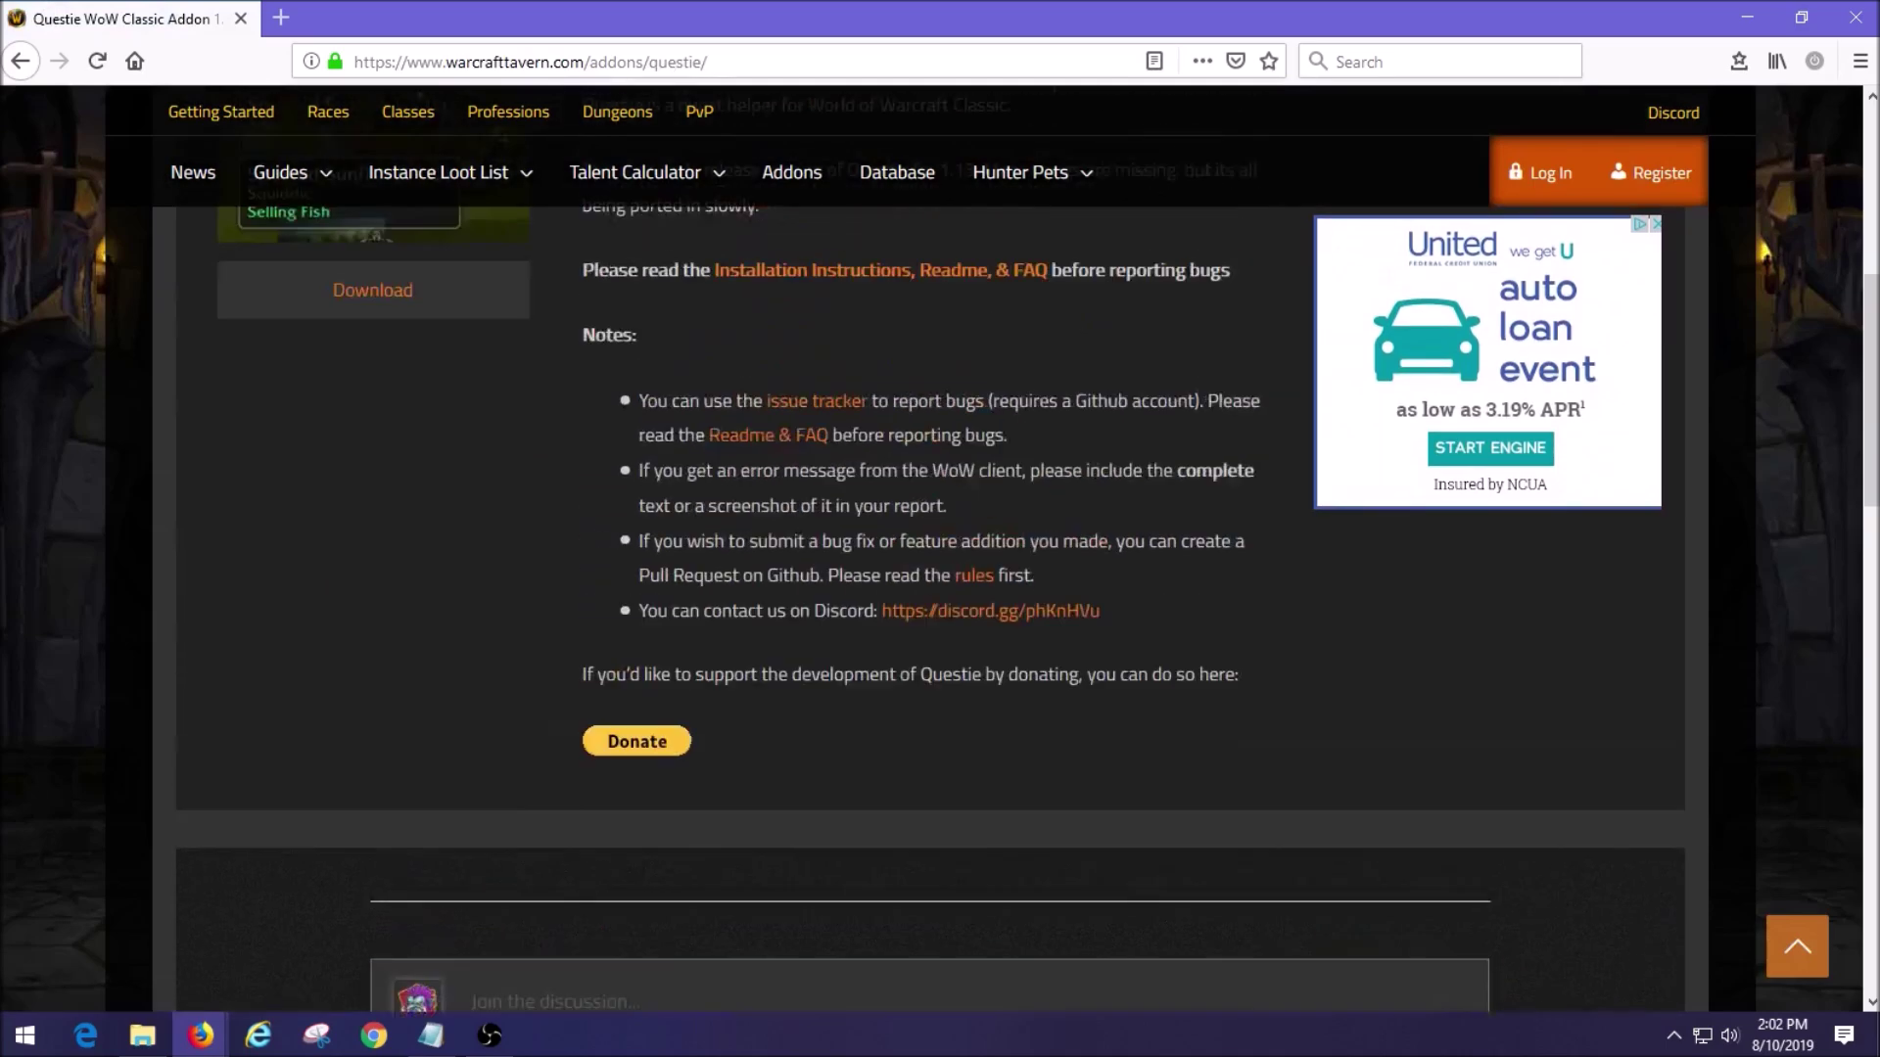
pyautogui.scroll(8, 930, 588)
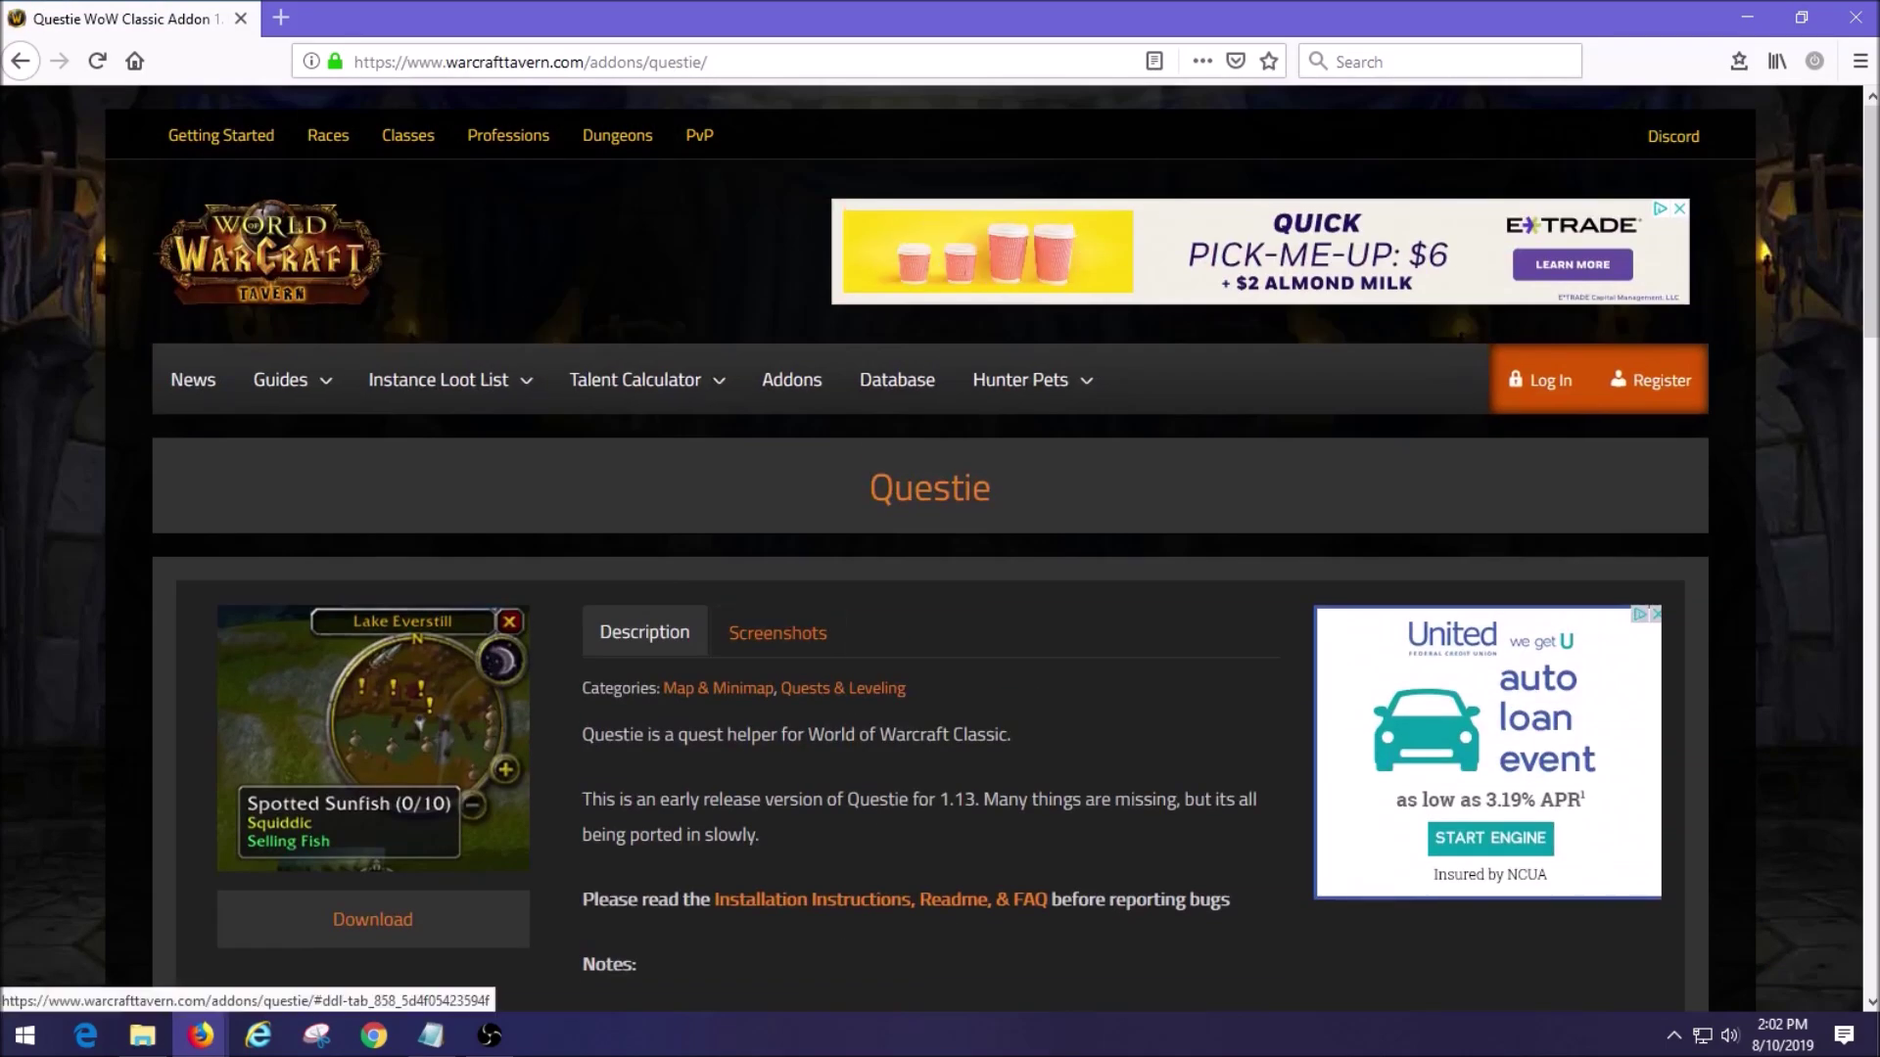
pyautogui.scroll(-3, 930, 587)
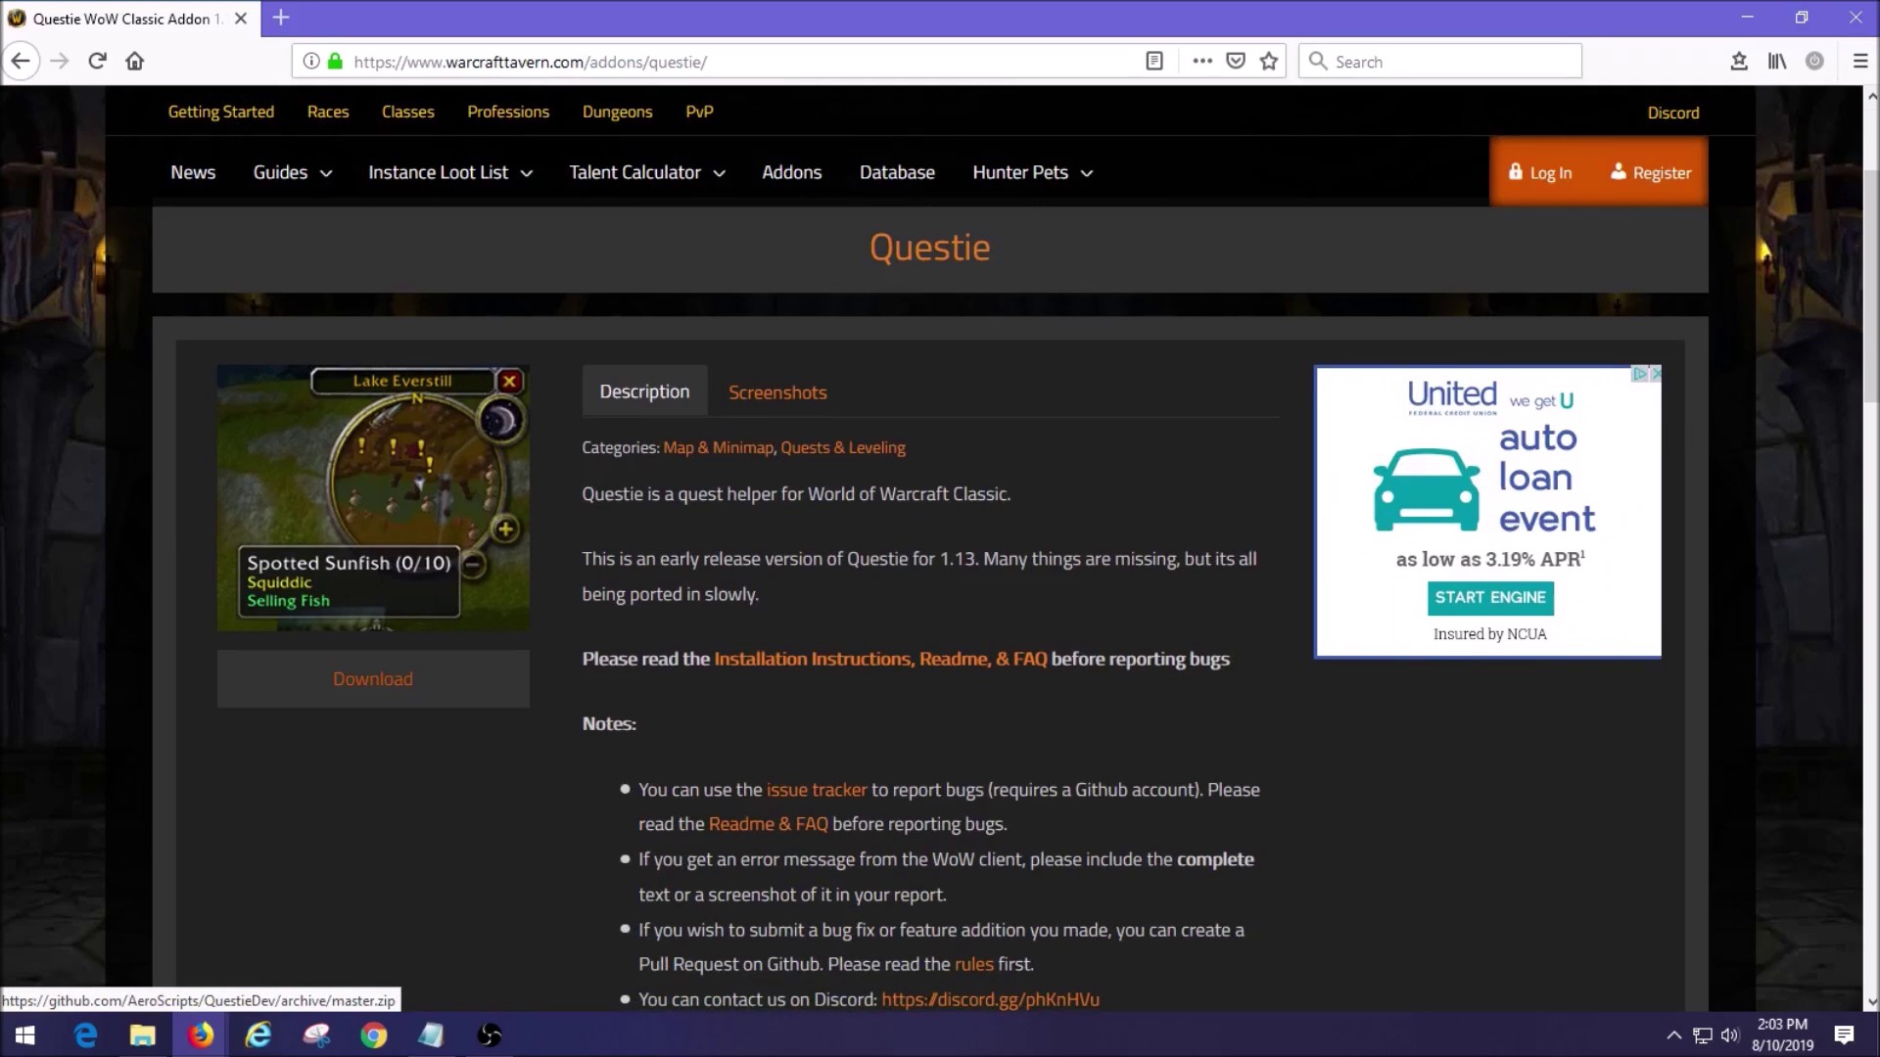
pyautogui.click(372, 678)
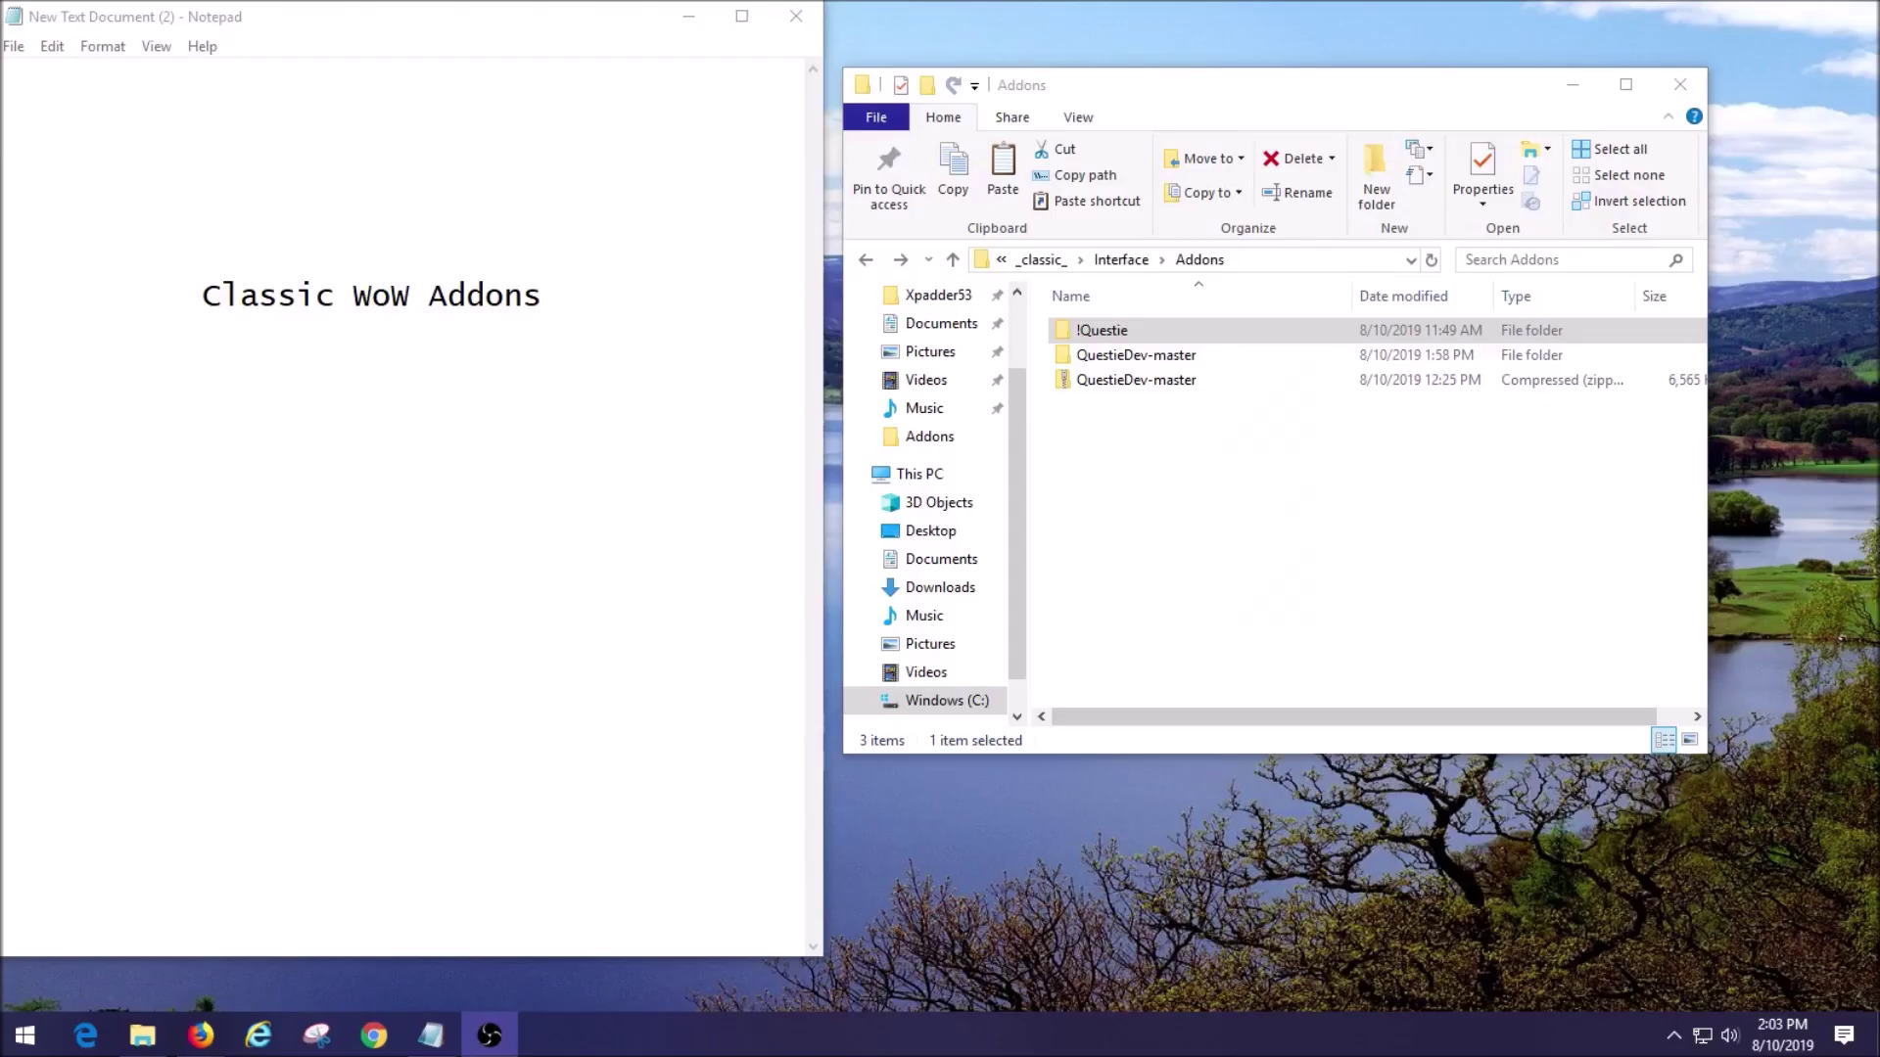
# Delete the old !Questie folder from the Addons folder
pyautogui.rightClick(1102, 332)
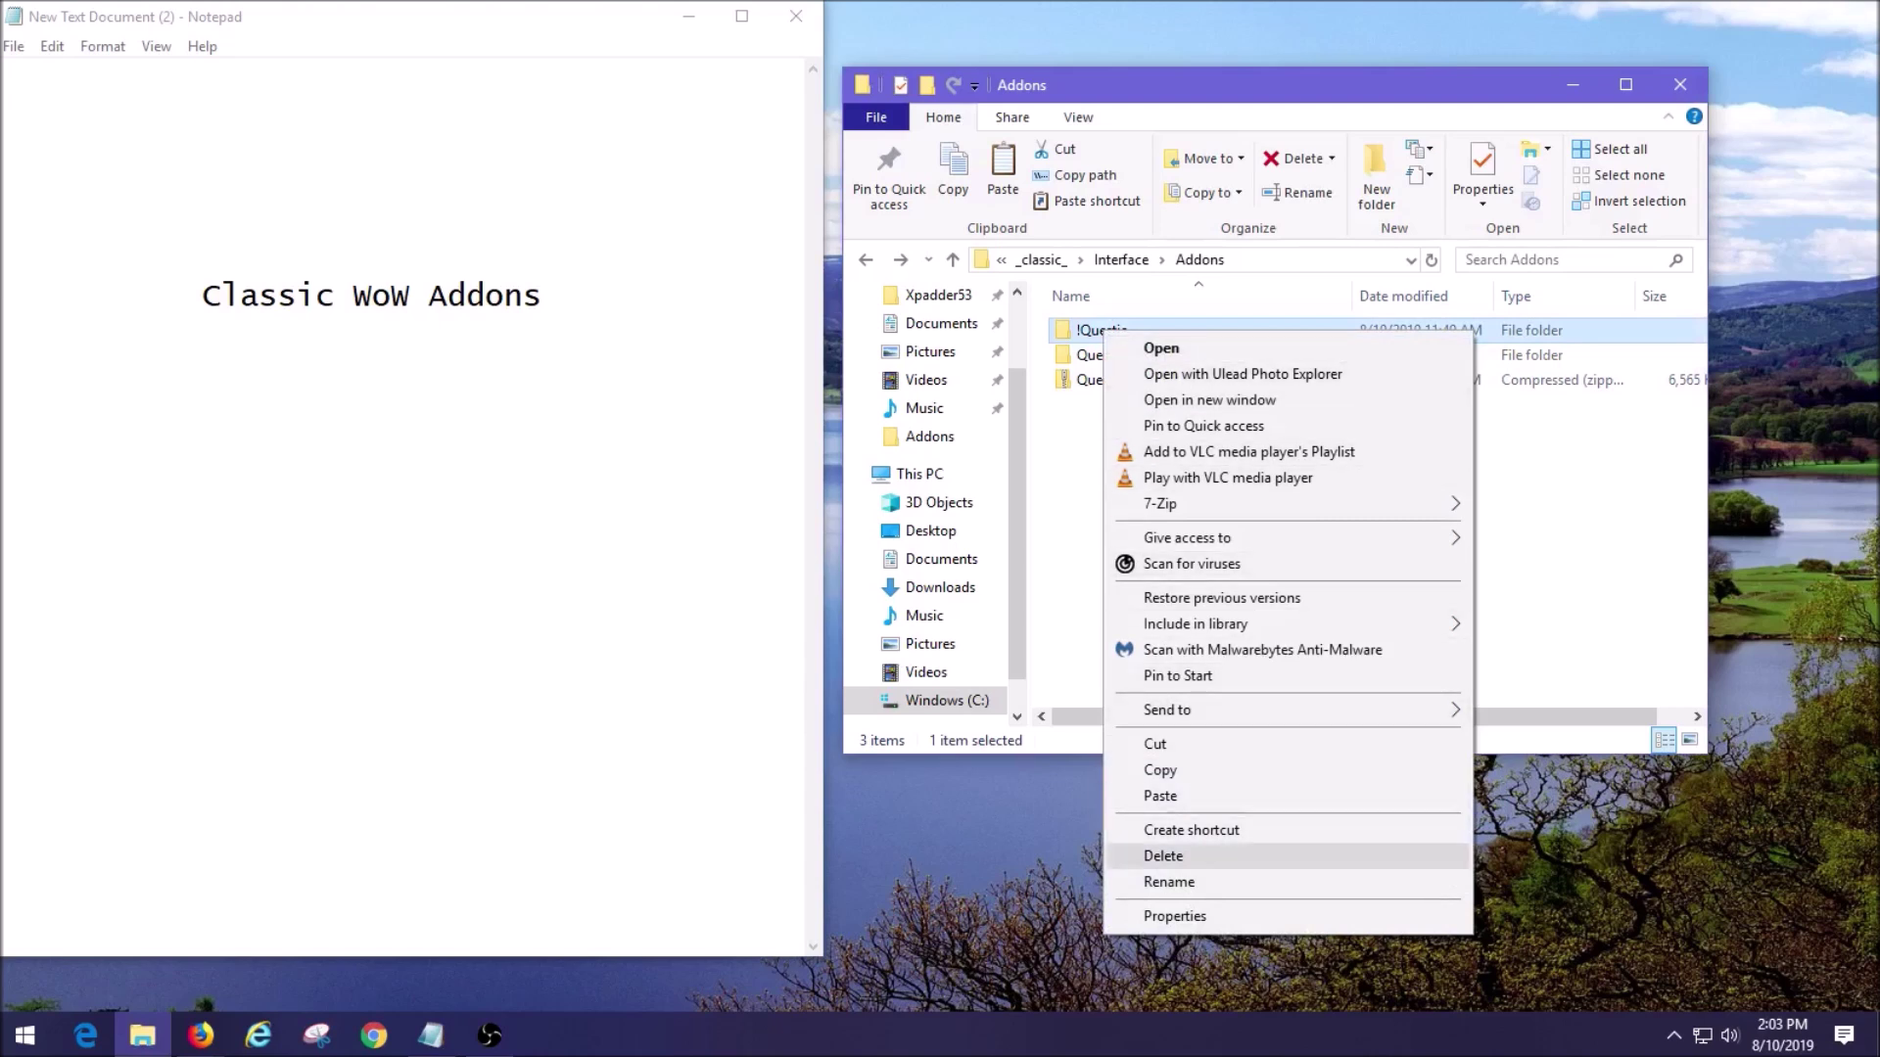
pyautogui.click(1163, 855)
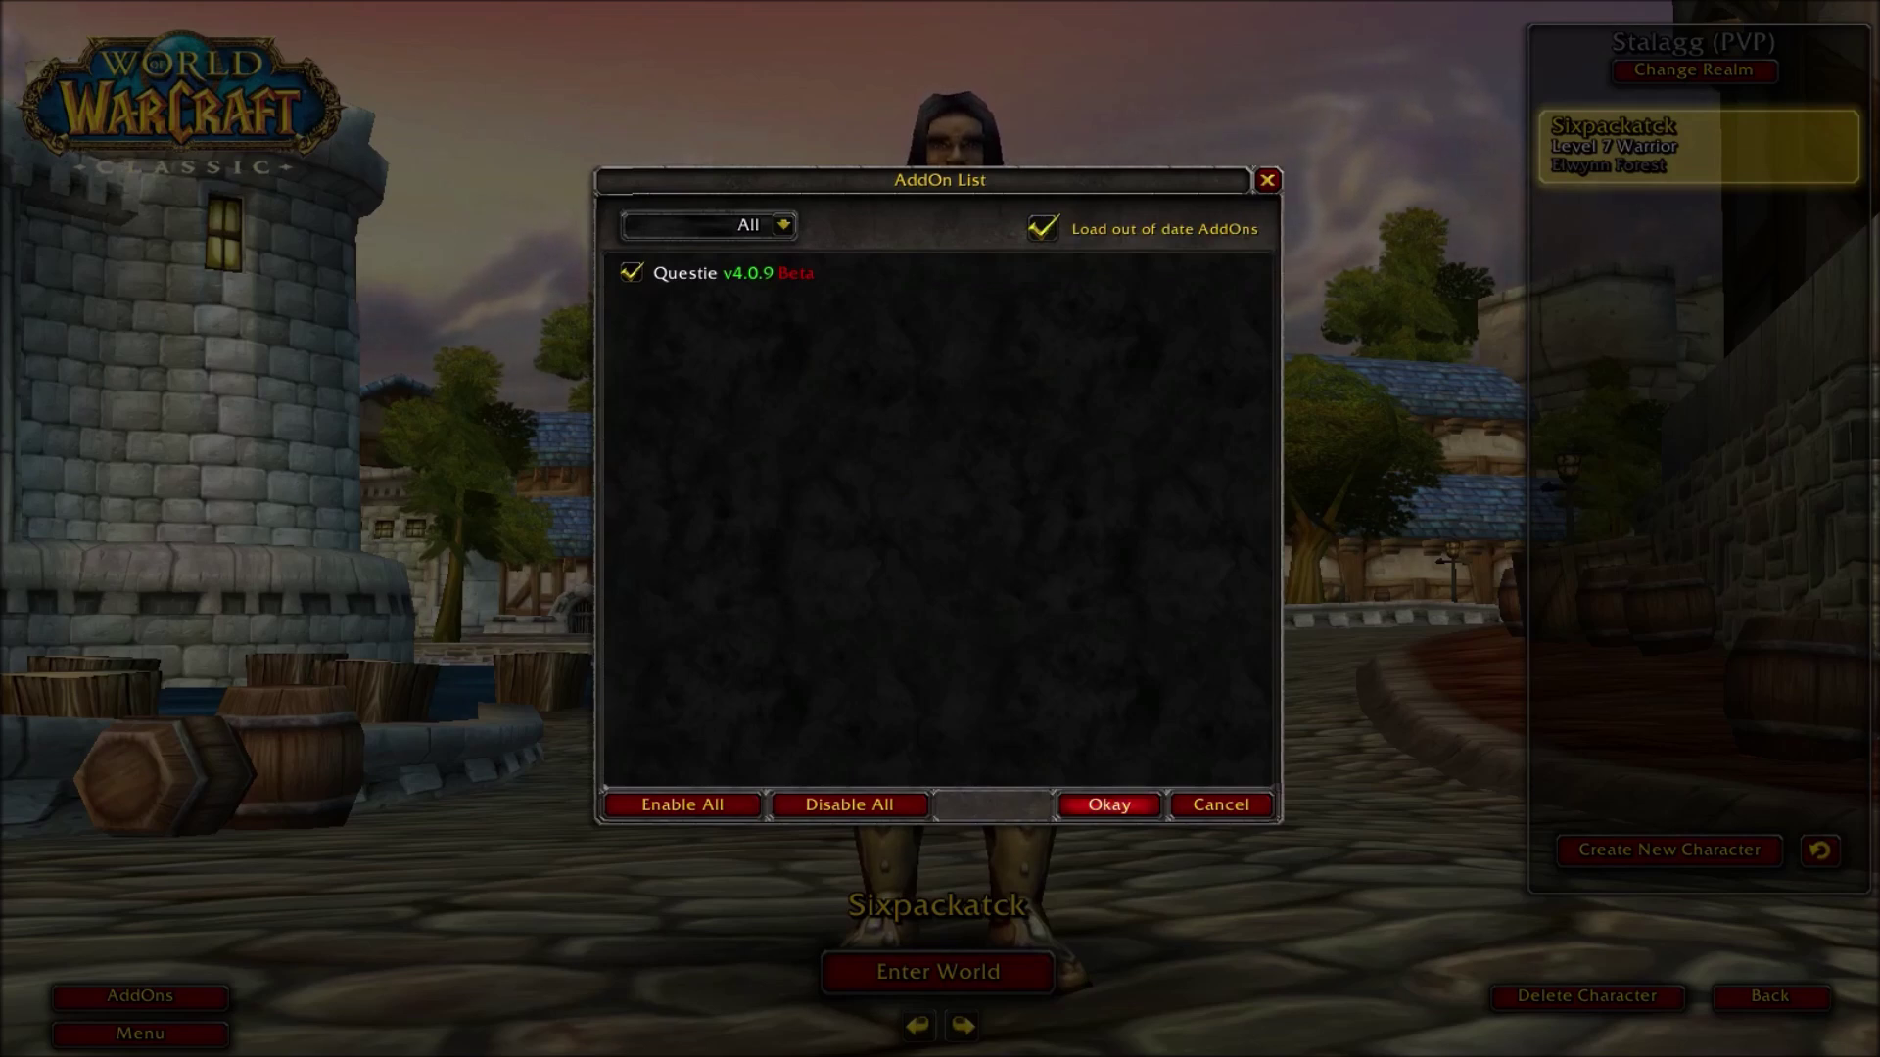
# In World of Warcraft Classic, accept the AddOn List with Questie enabled and enter the world with the level 7 warrior
pyautogui.press('Return')
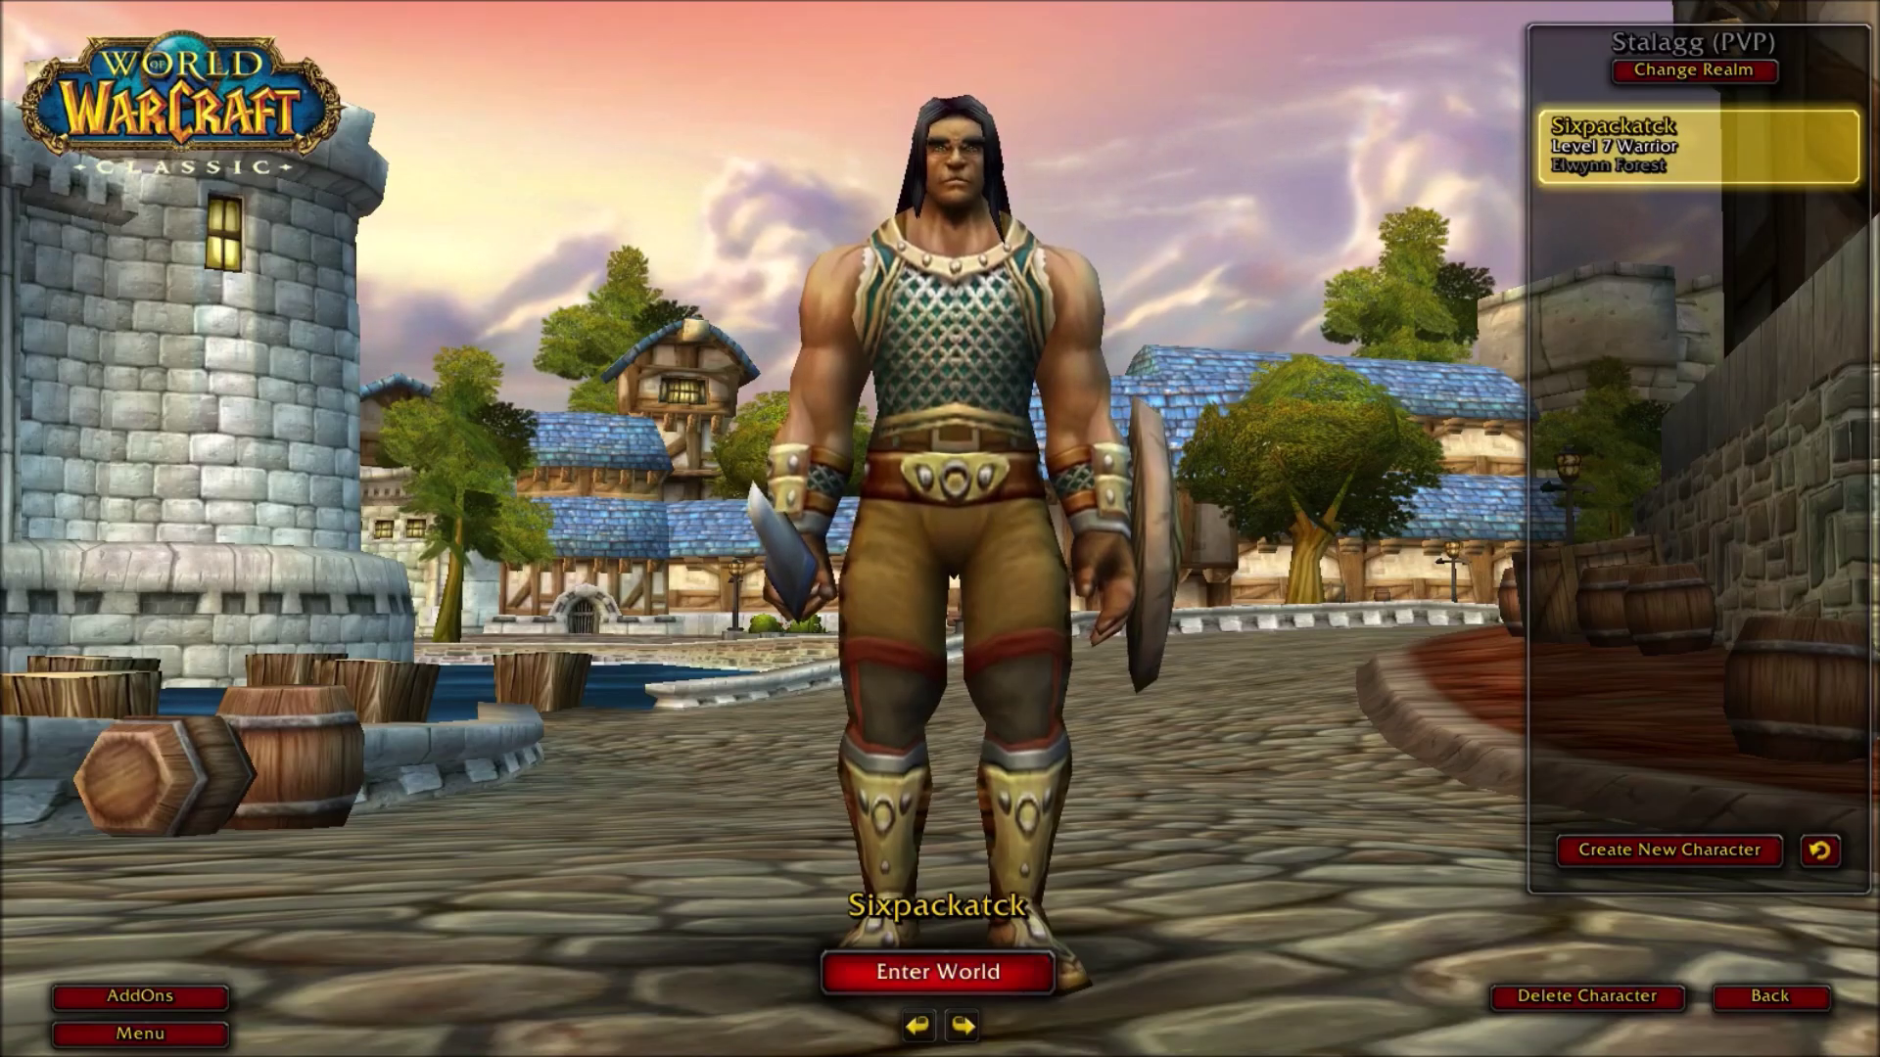
pyautogui.press('Return')
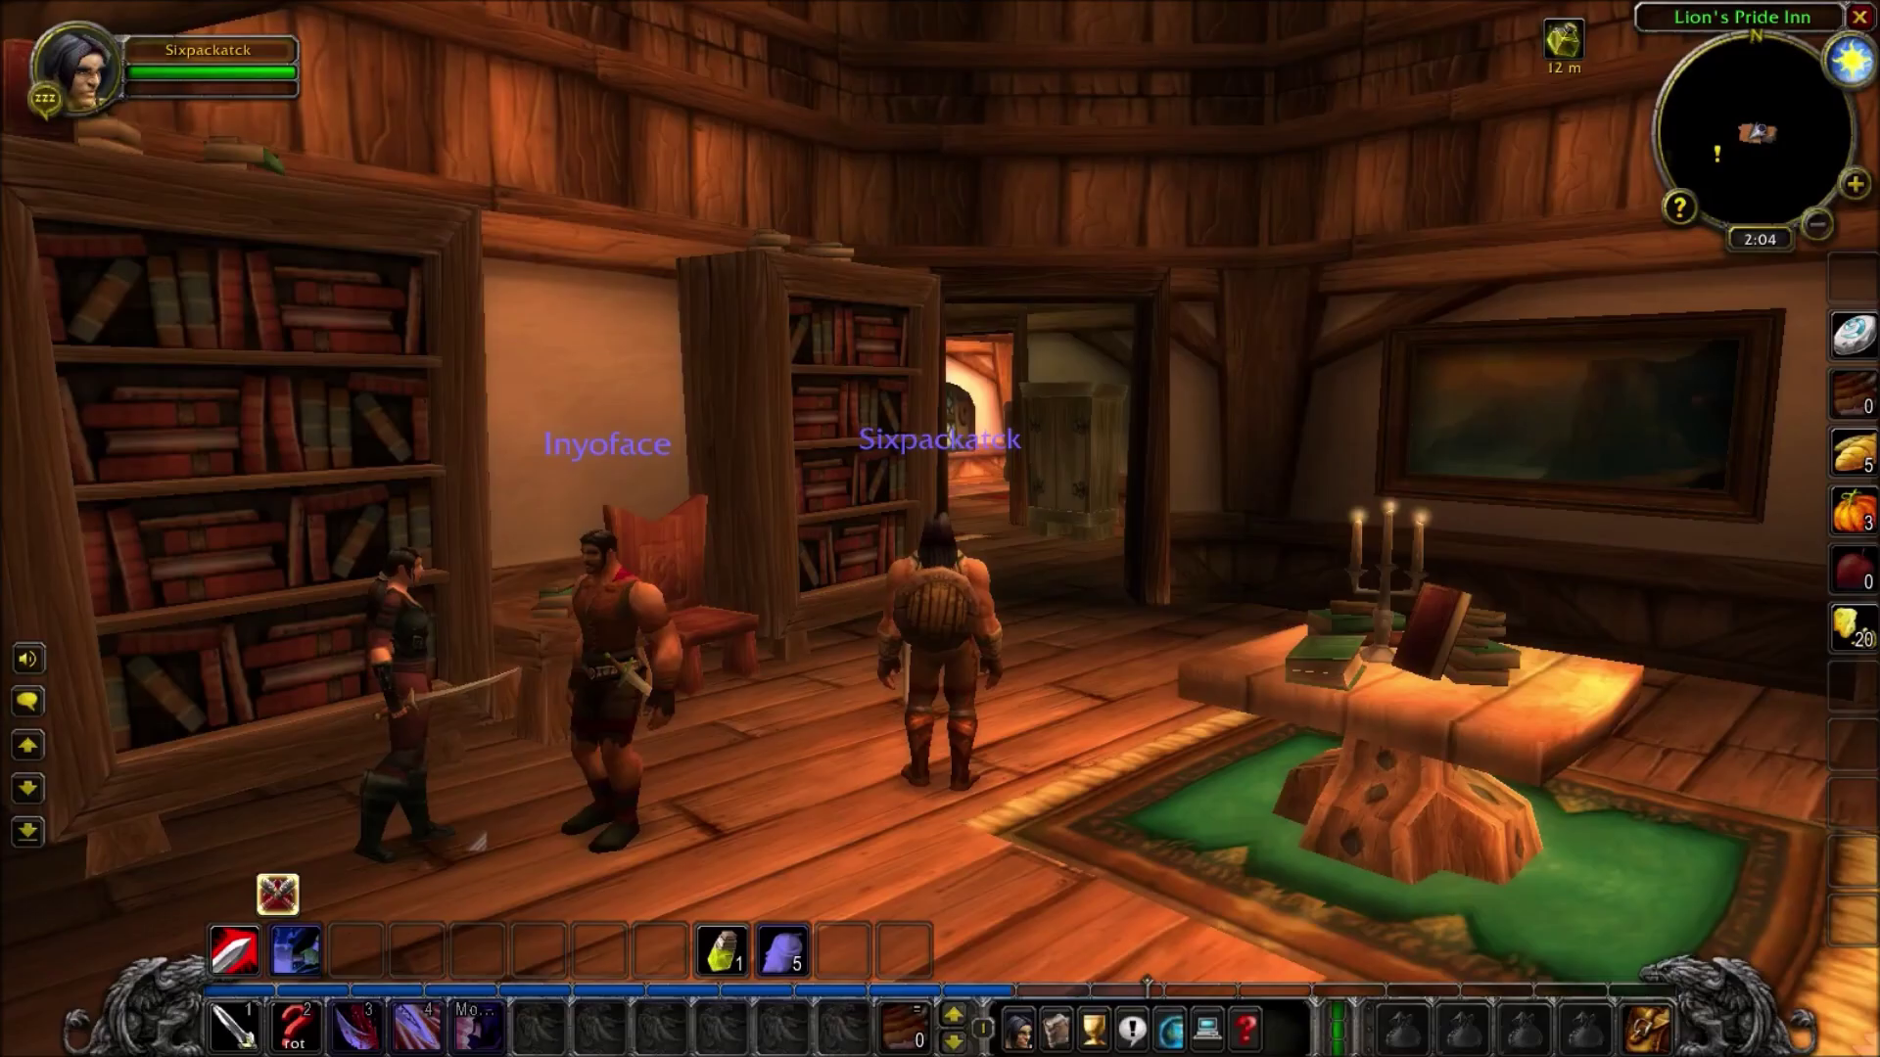
# Walk the character out of the library room in the Lion's Pride Inn and onto the red rug by the stairs
pyautogui.press('w')
pyautogui.press('a')
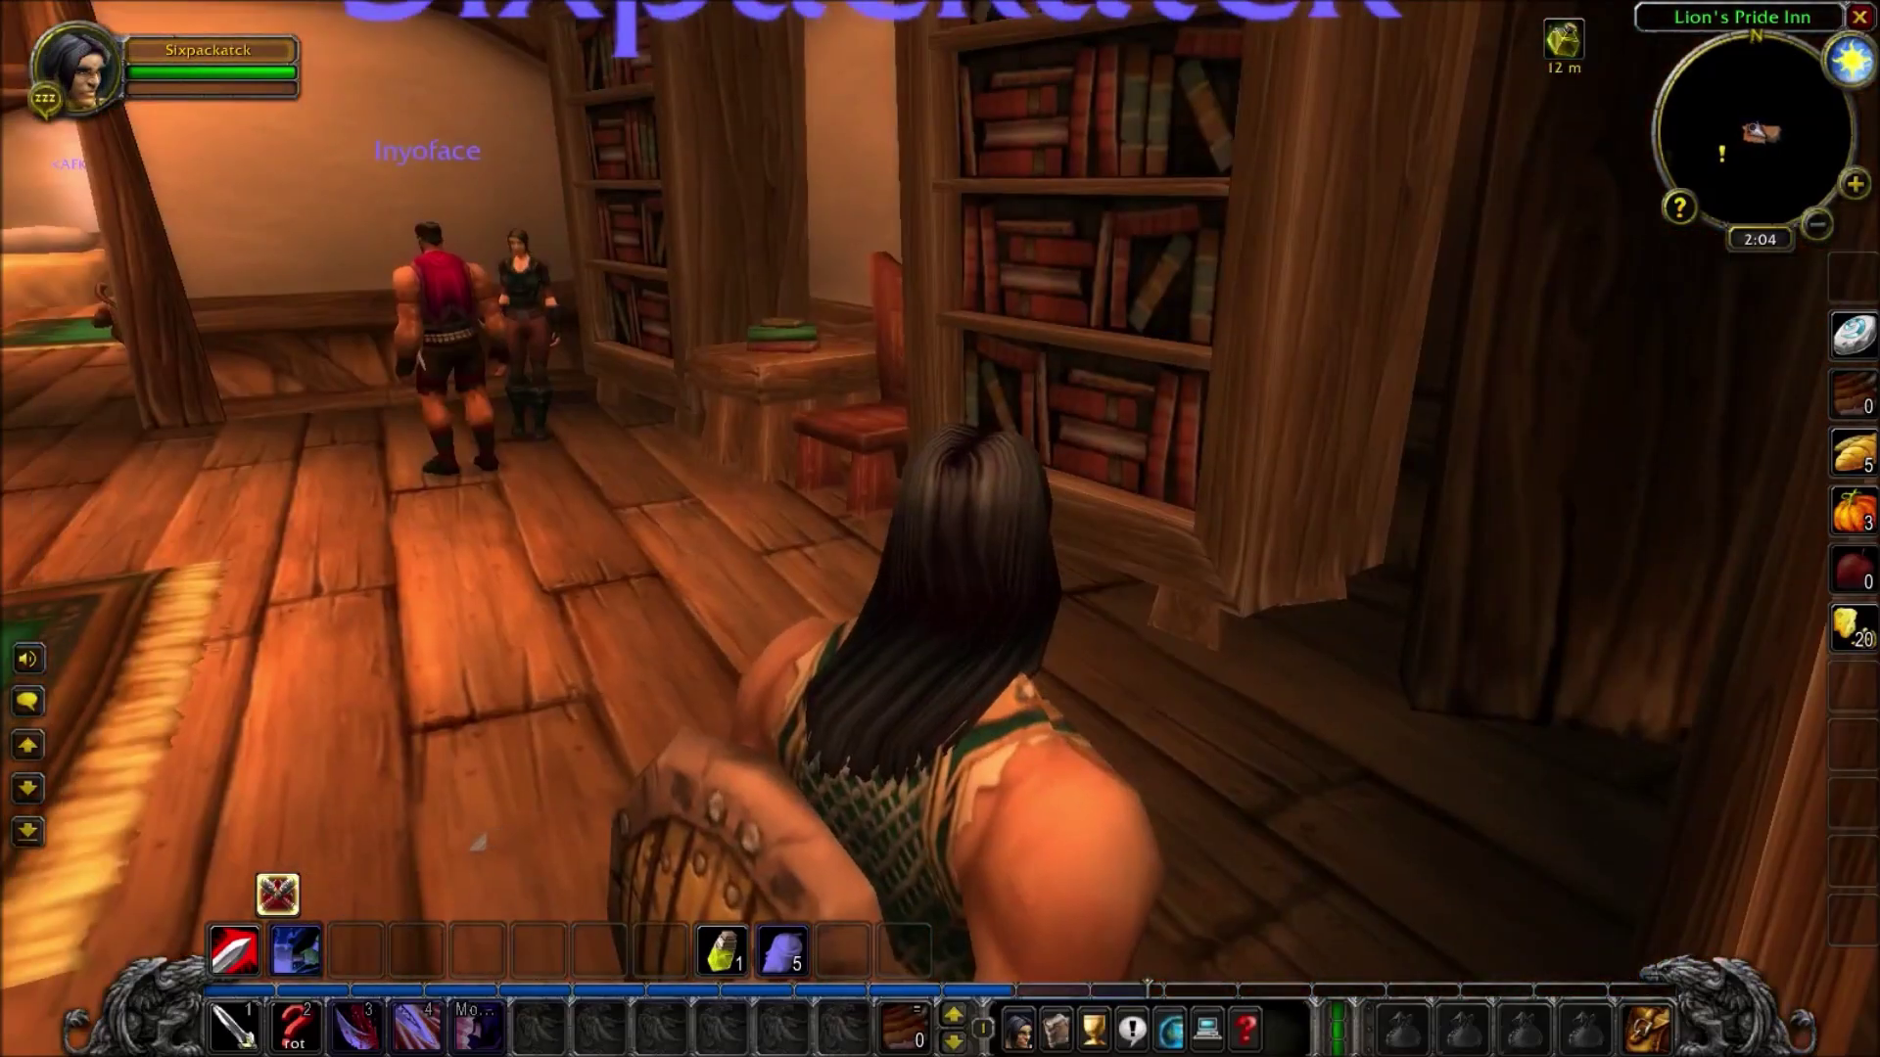
pyautogui.press('w')
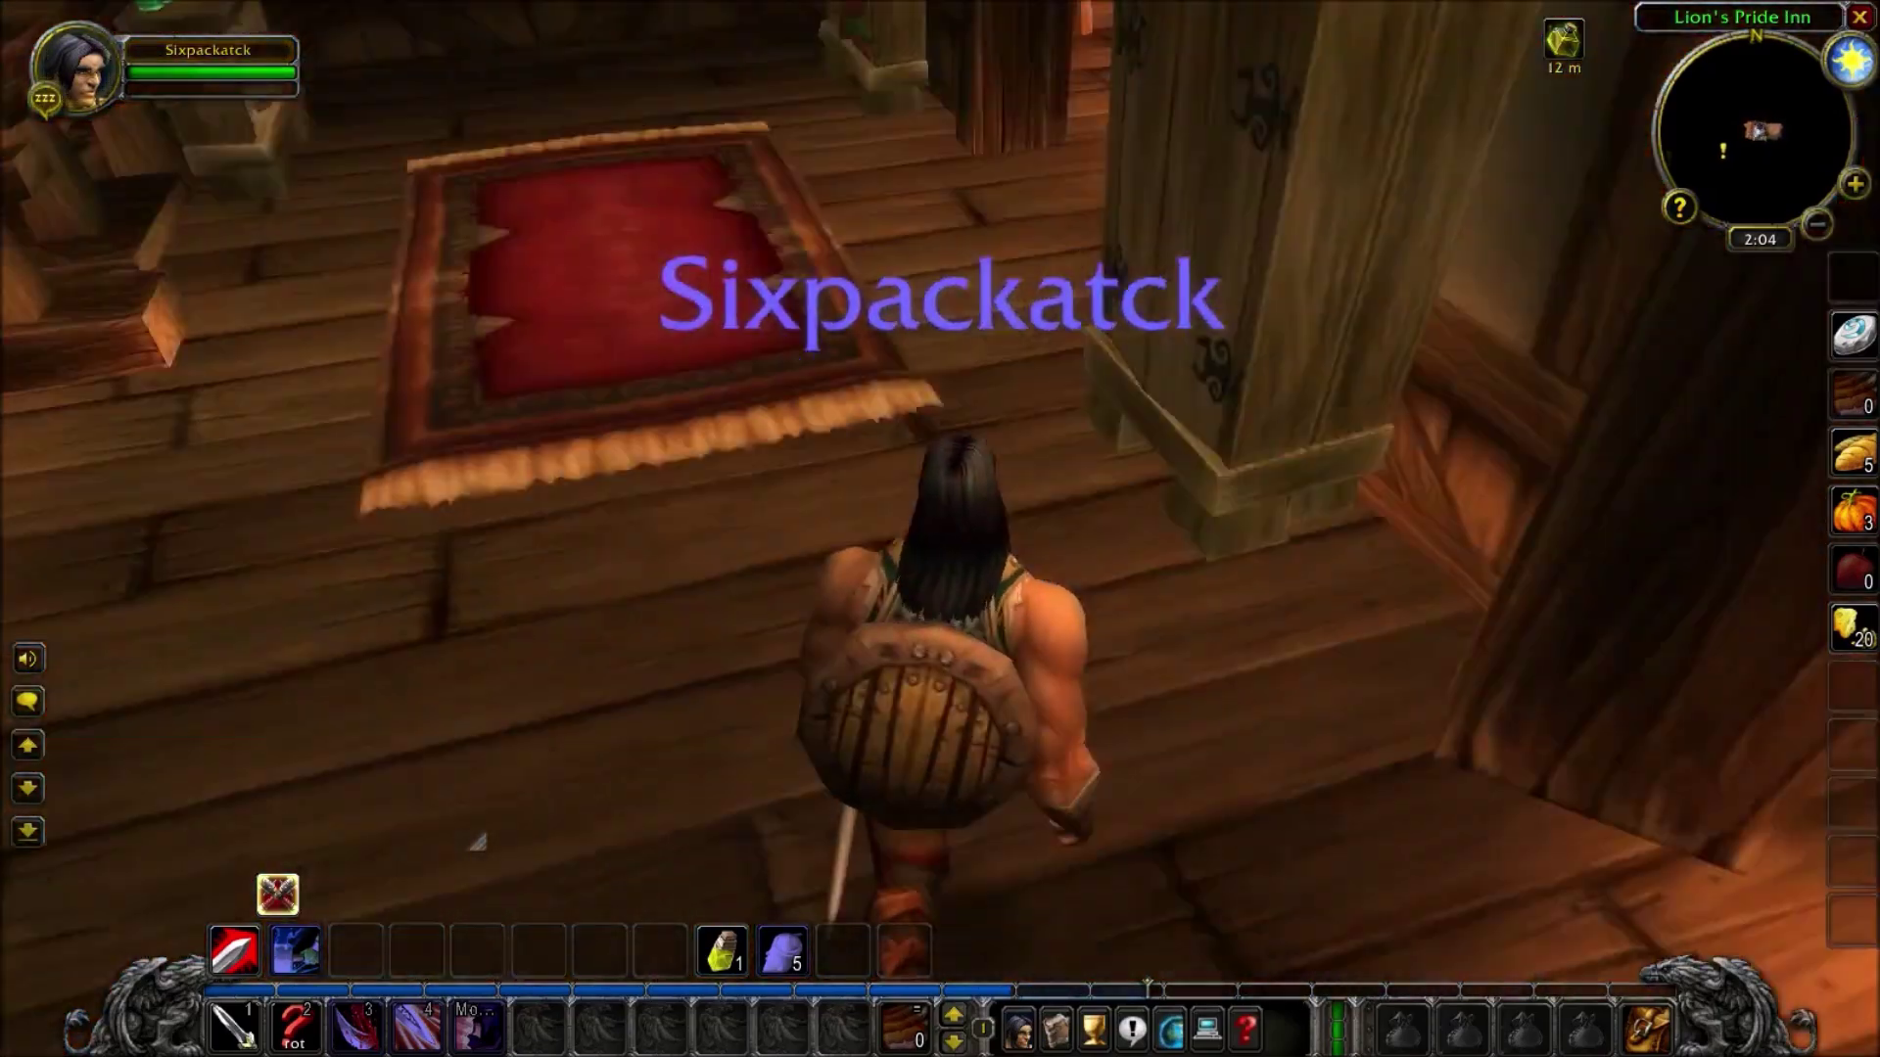
pyautogui.press('d')
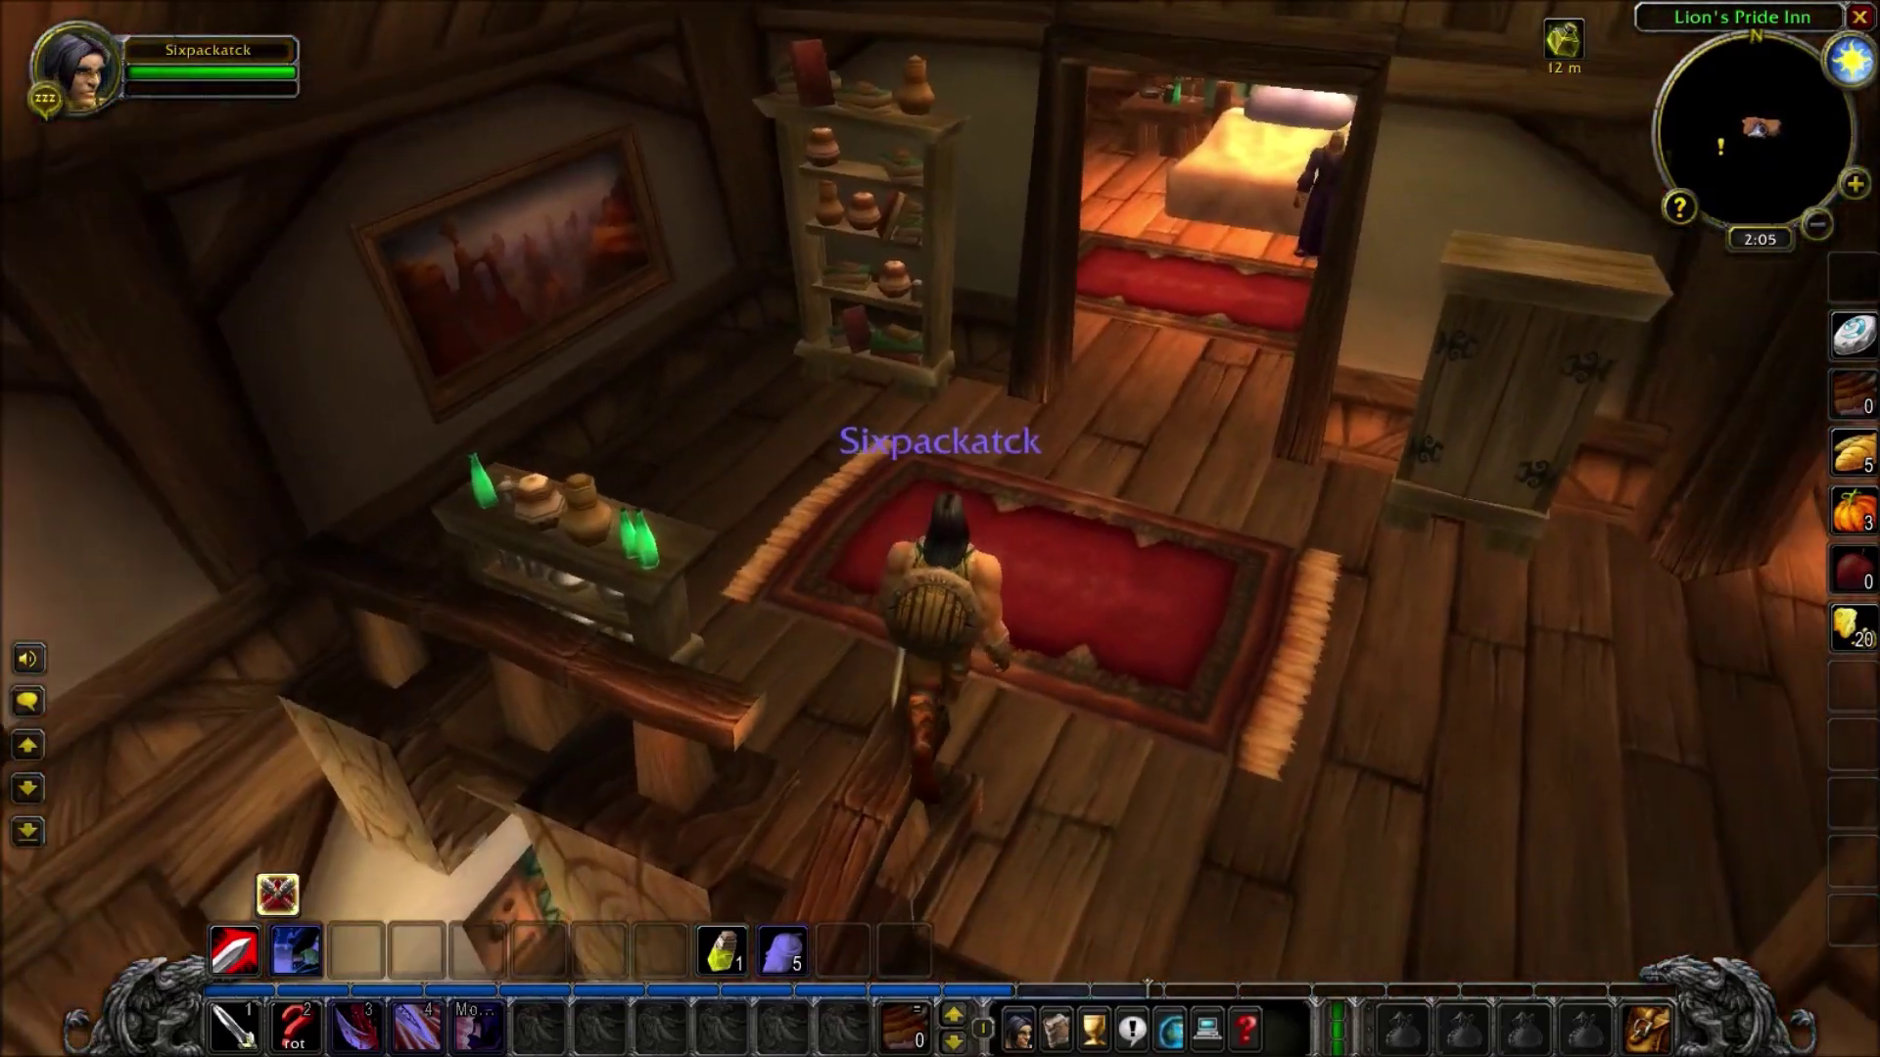
pyautogui.press('a')
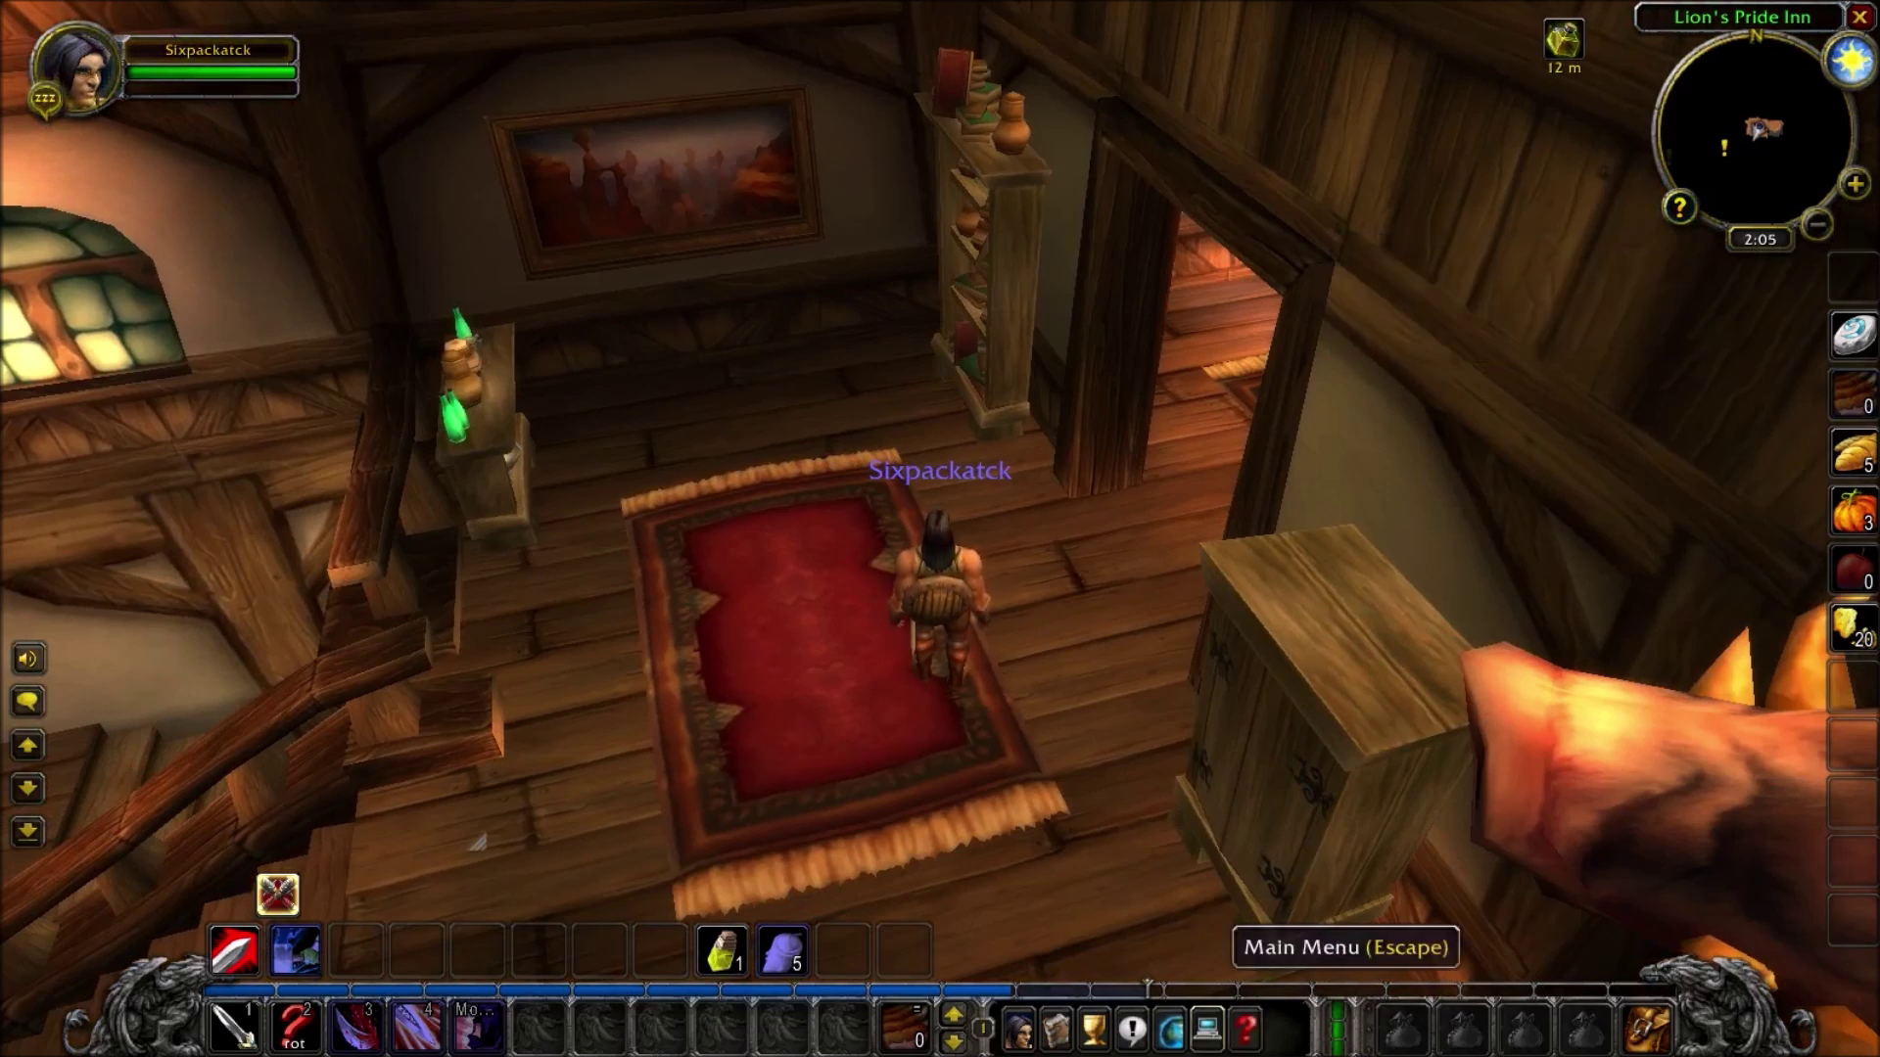
# Check the in-game AddOn List for the Questie entry and close the list
pyautogui.click(1207, 1028)
pyautogui.click(939, 560)
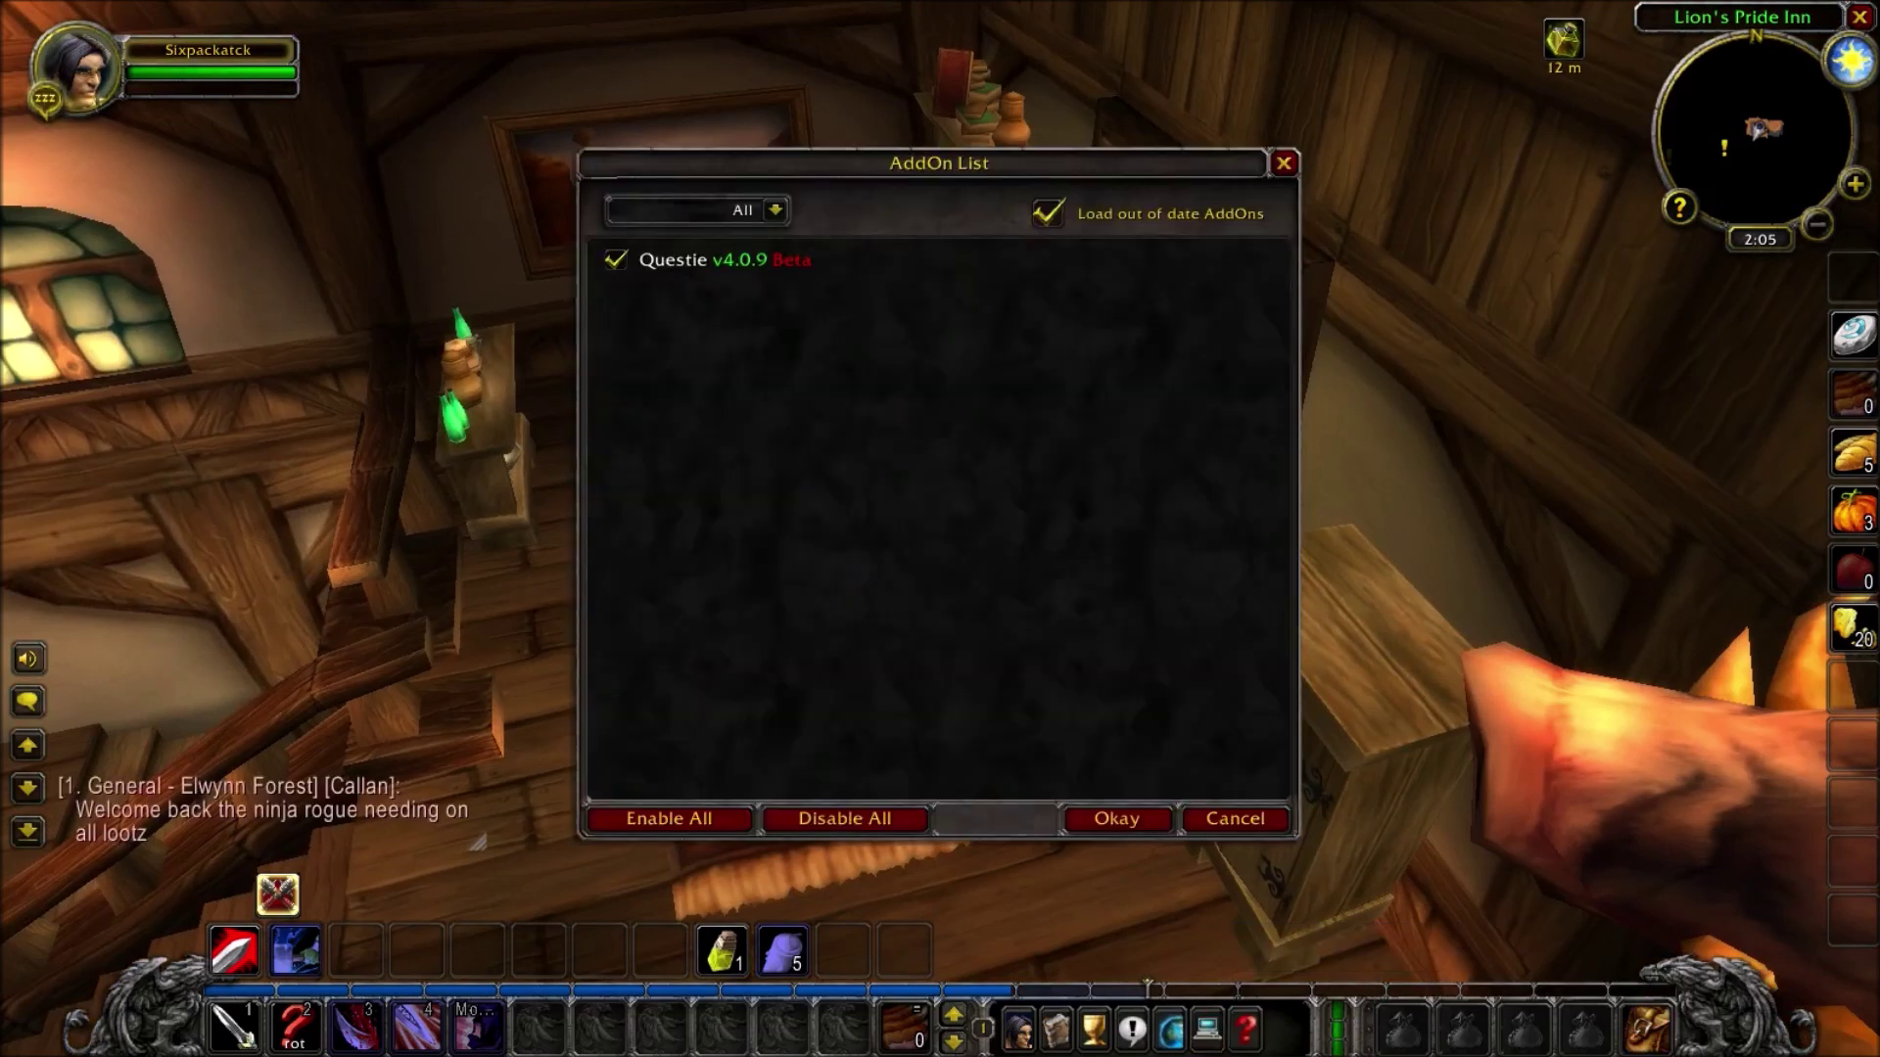
pyautogui.click(1116, 819)
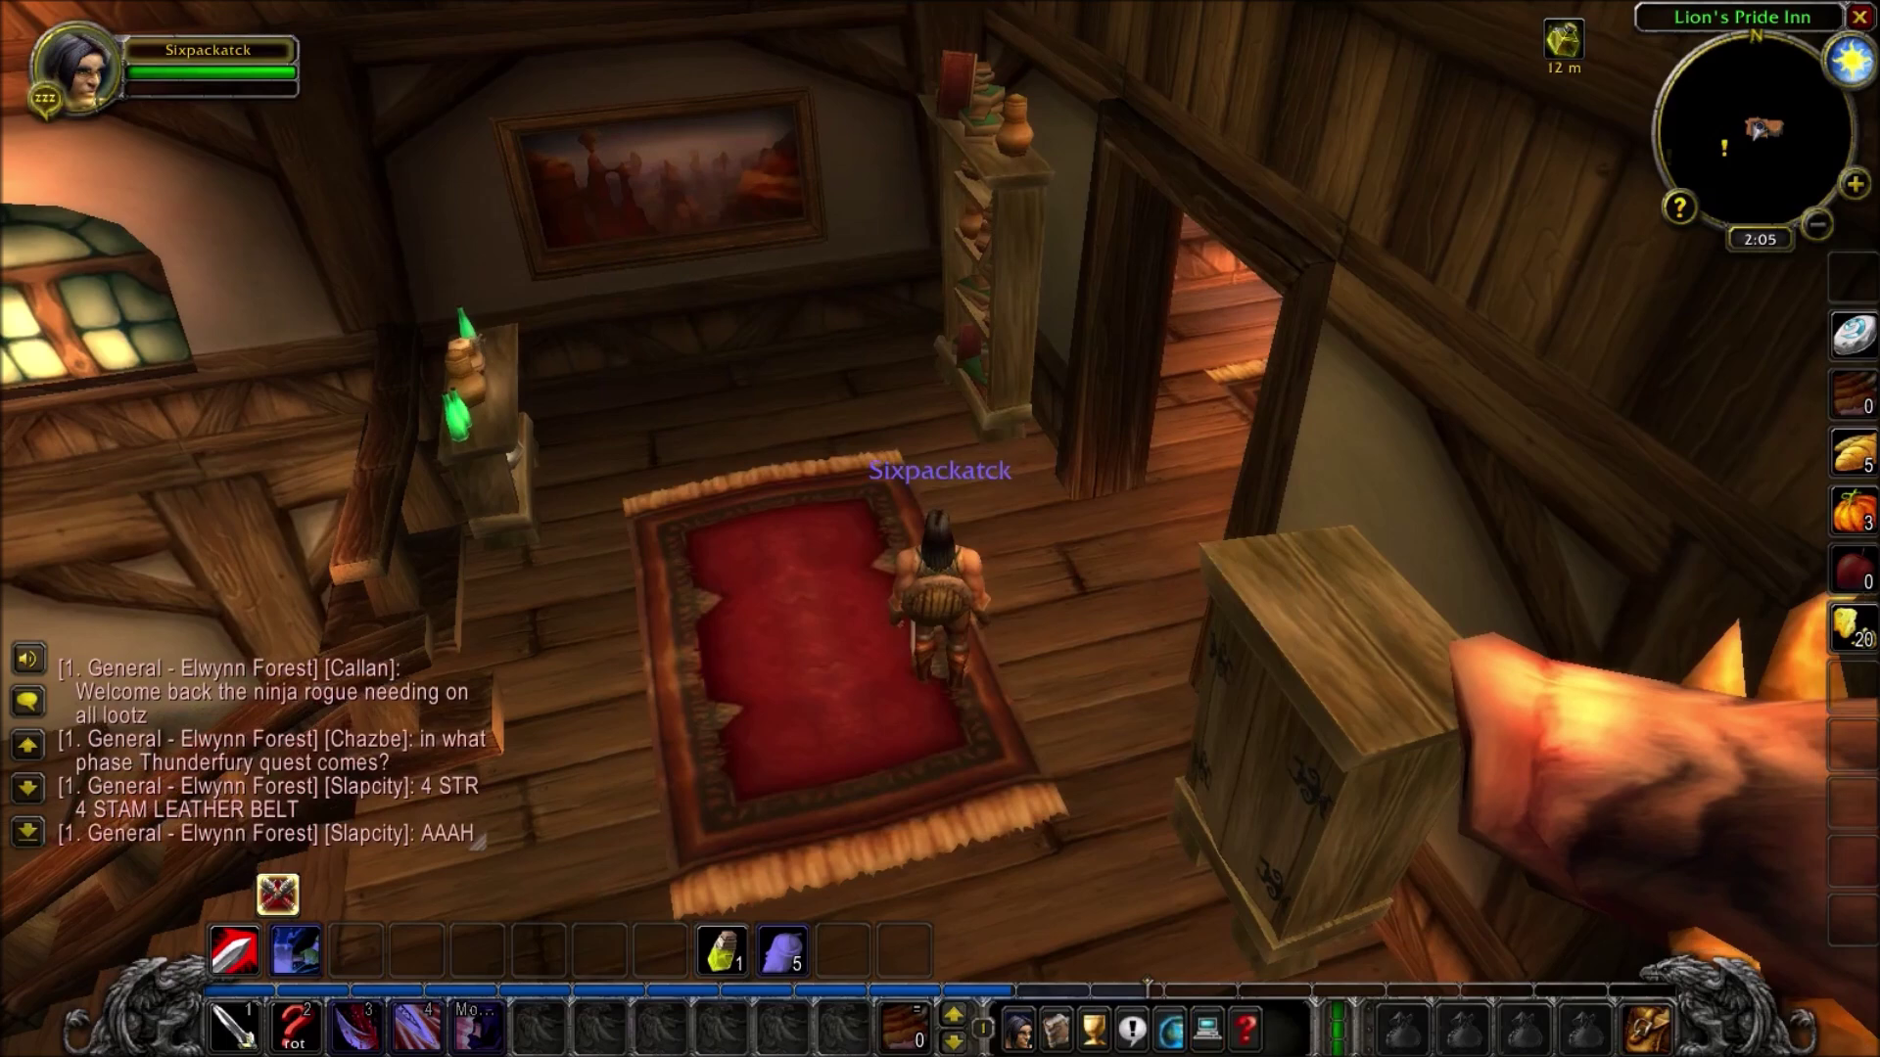
pyautogui.moveTo(1116, 819); pyautogui.dragTo(1116, 744)
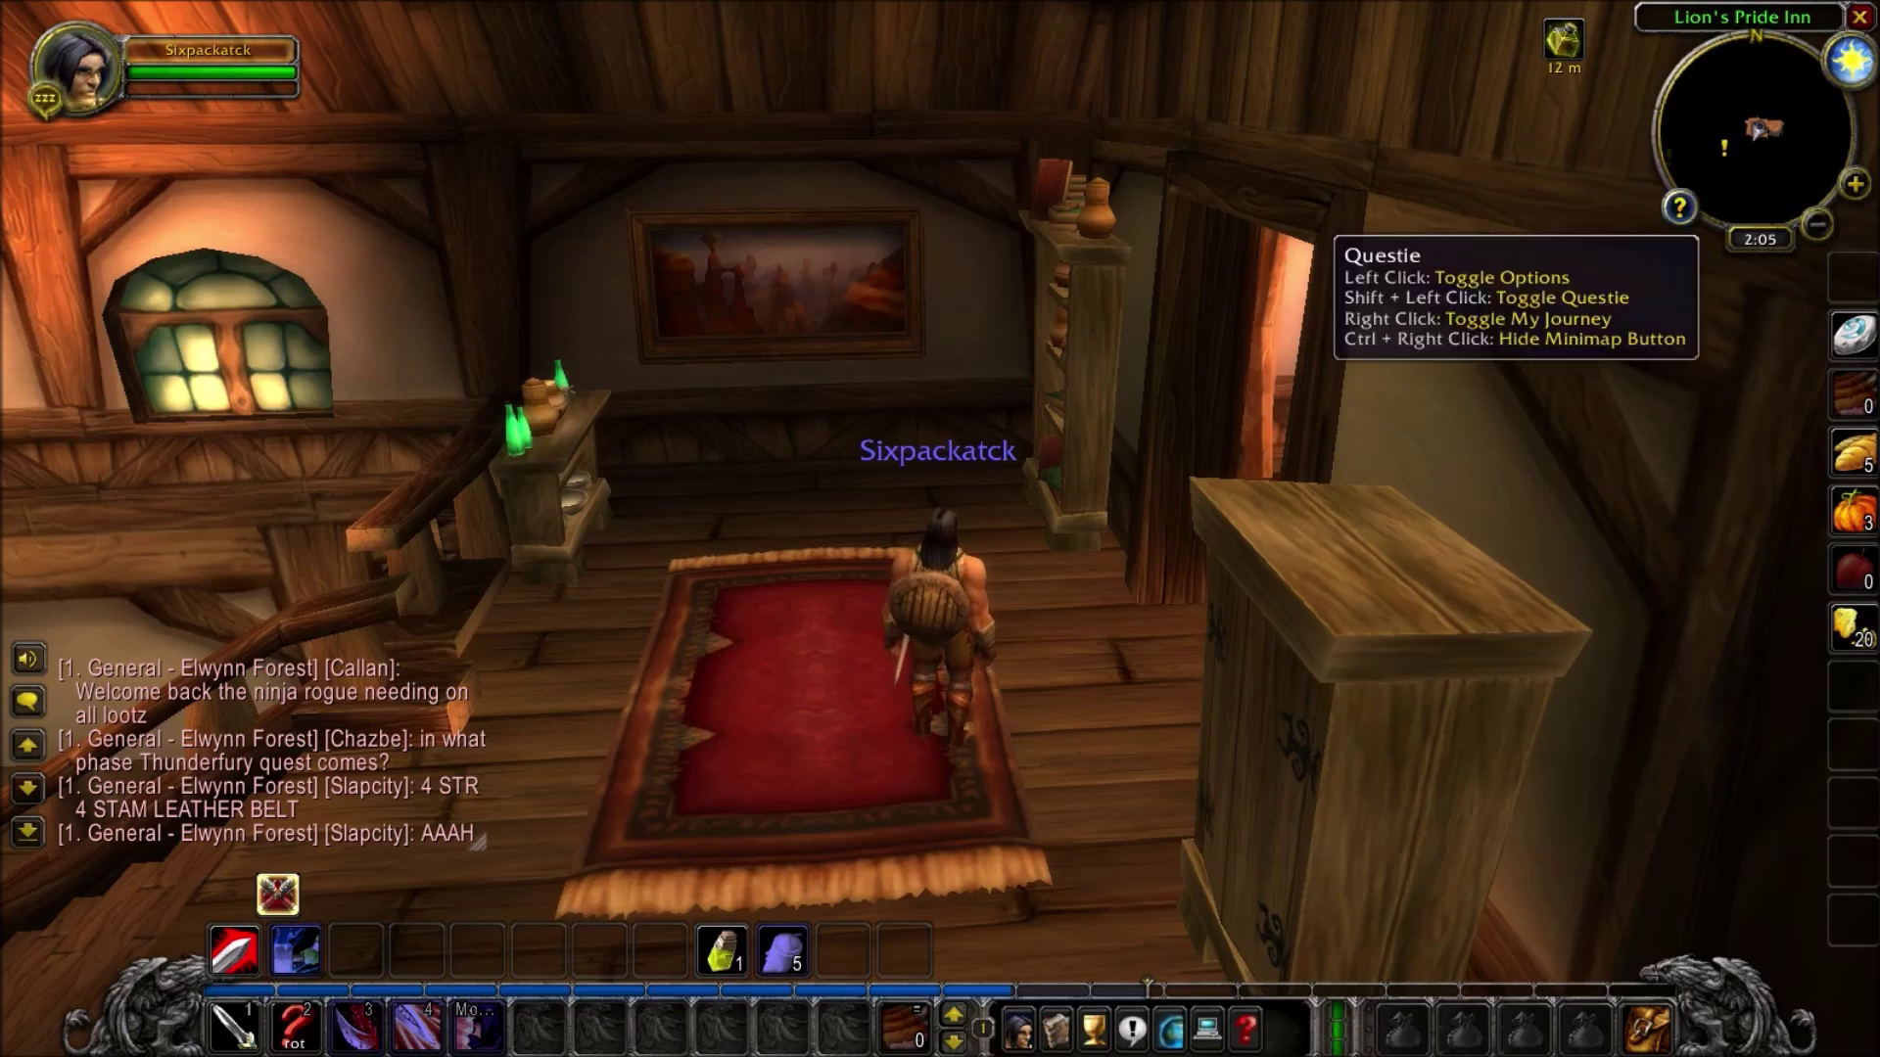
# Review Questie's general, minimap, map, nameplate and advanced options, and close the settings without changing anything
pyautogui.click(1679, 208)
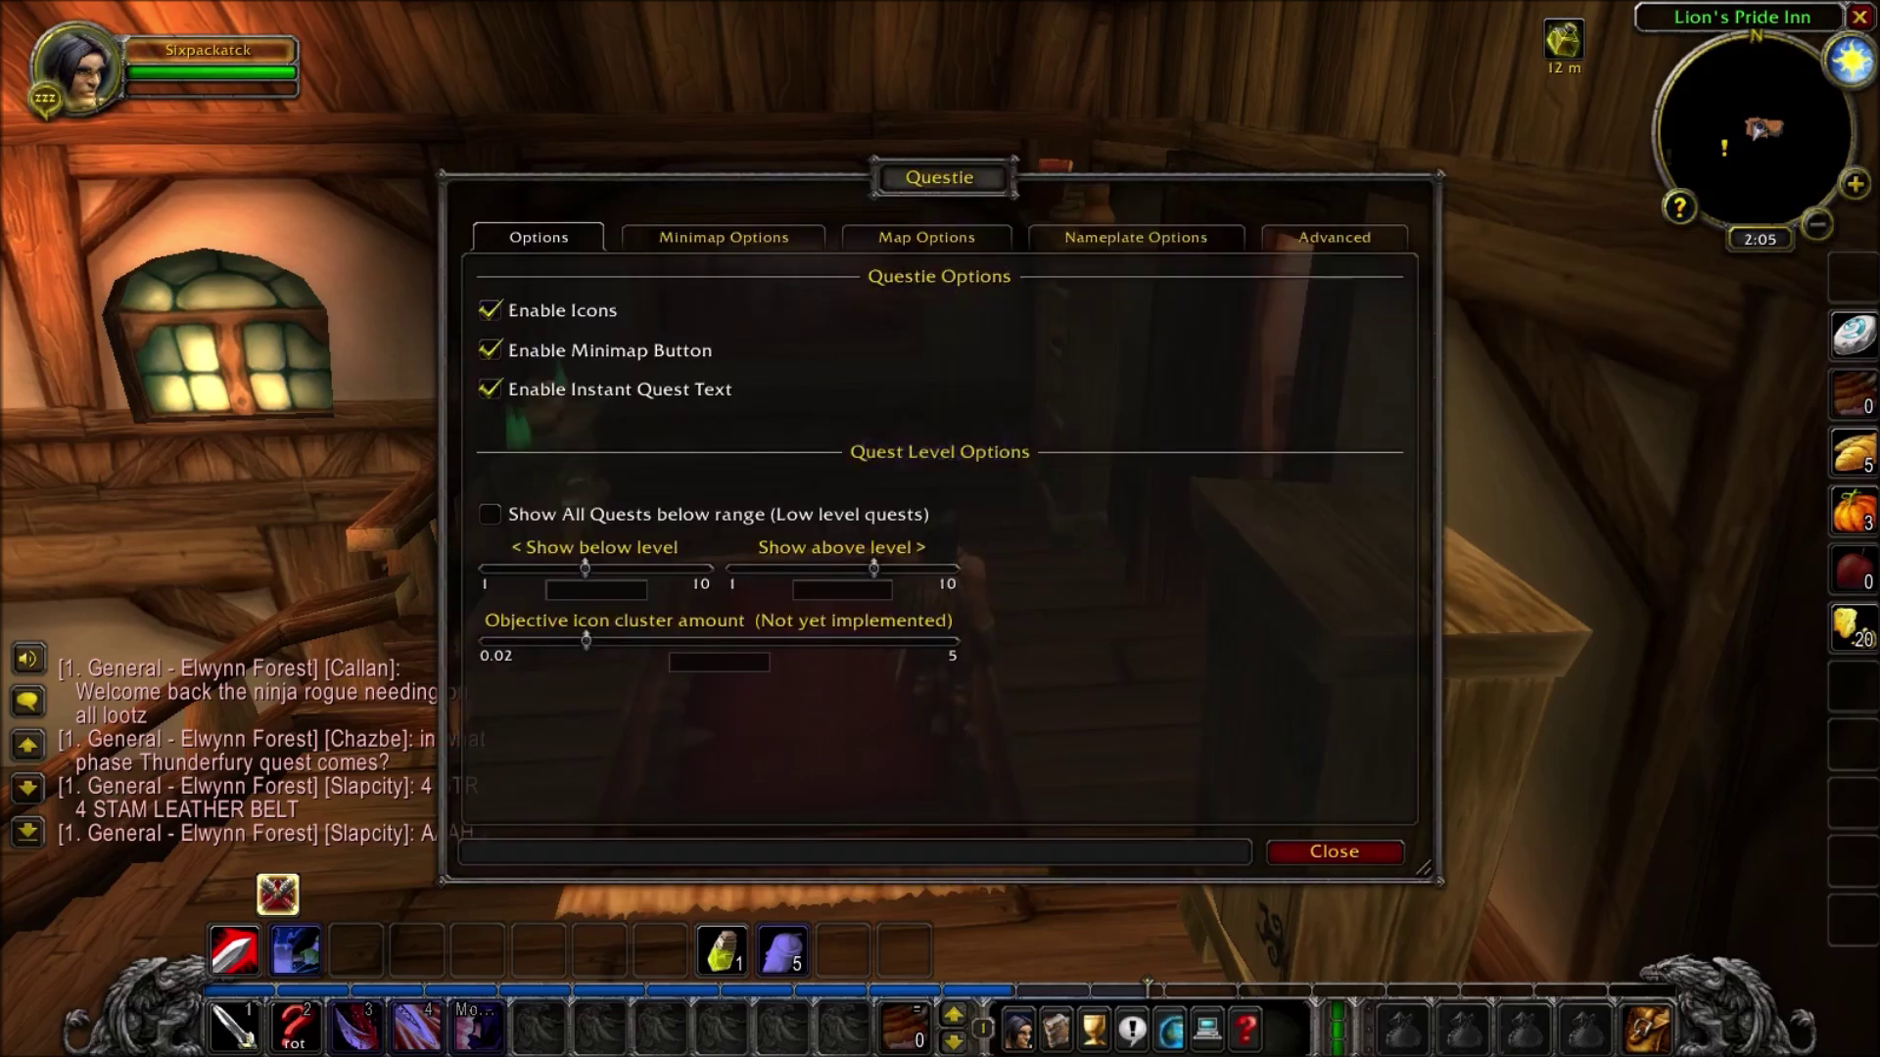
pyautogui.click(724, 237)
pyautogui.click(928, 238)
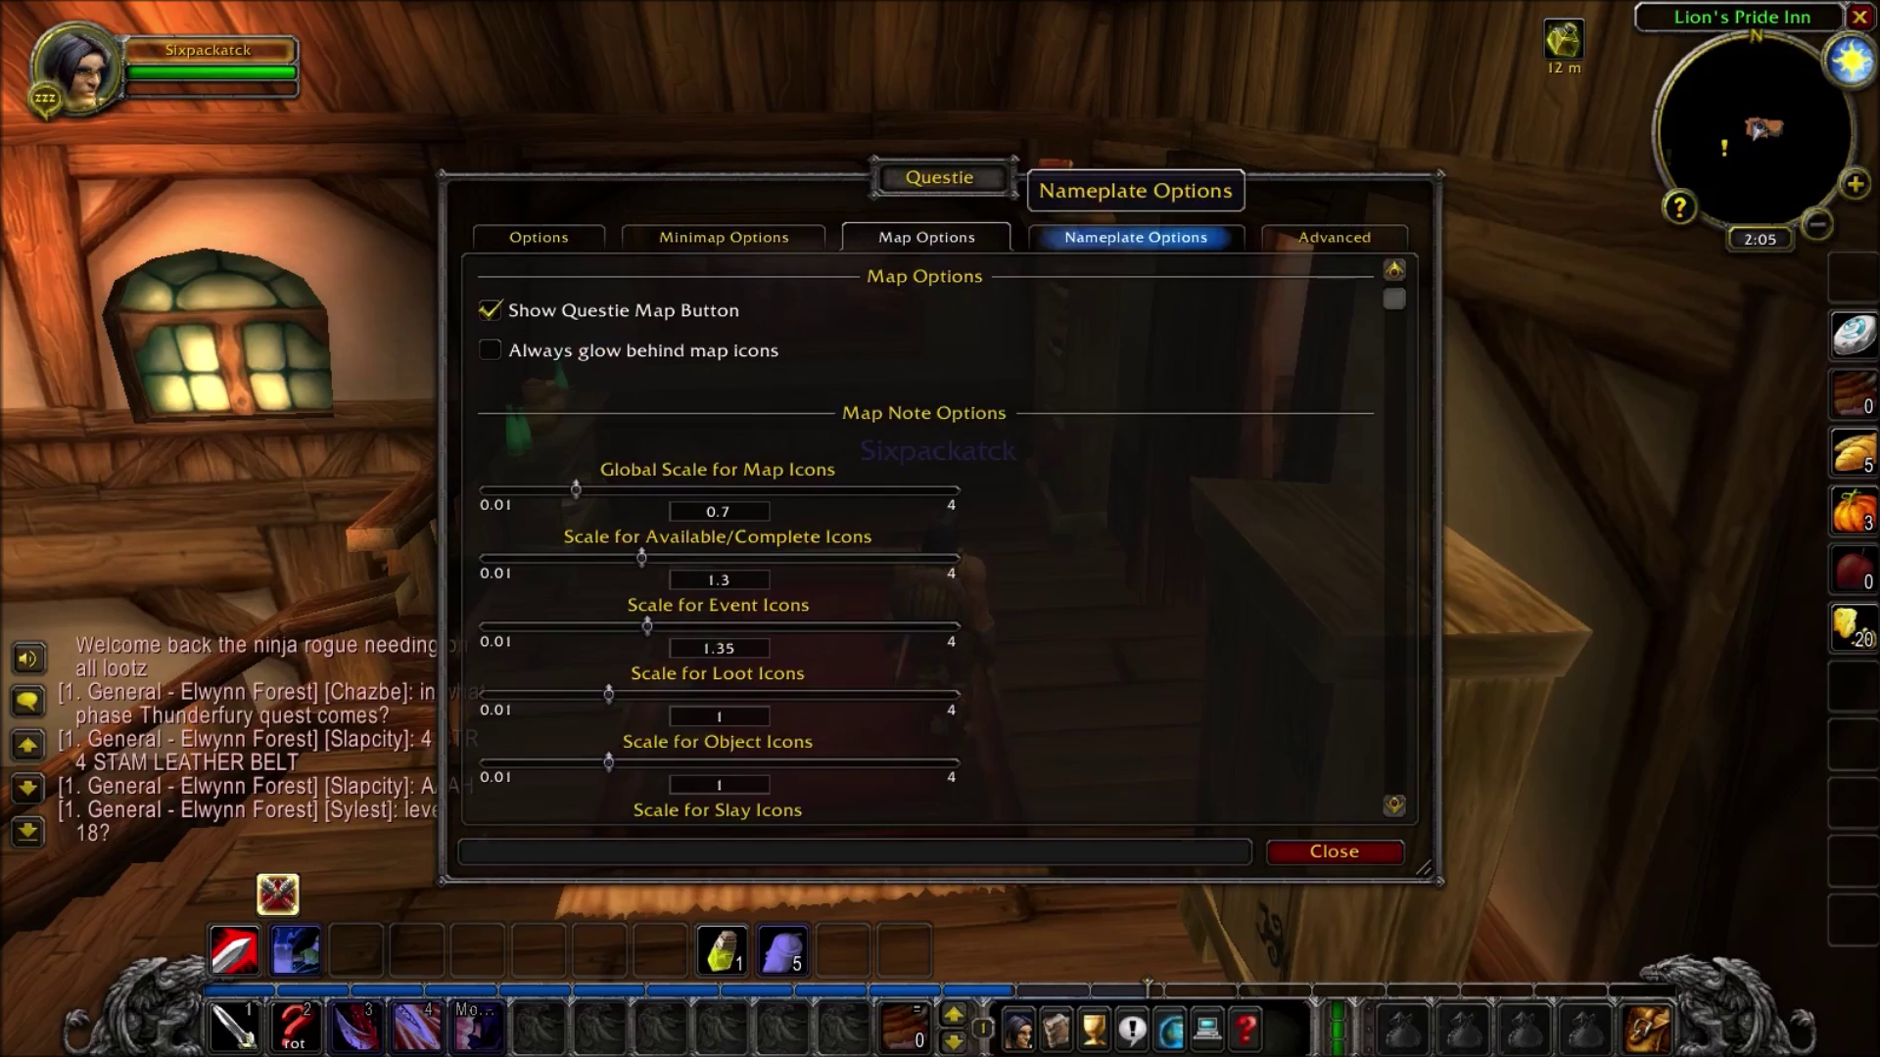
pyautogui.click(1136, 237)
pyautogui.click(1334, 237)
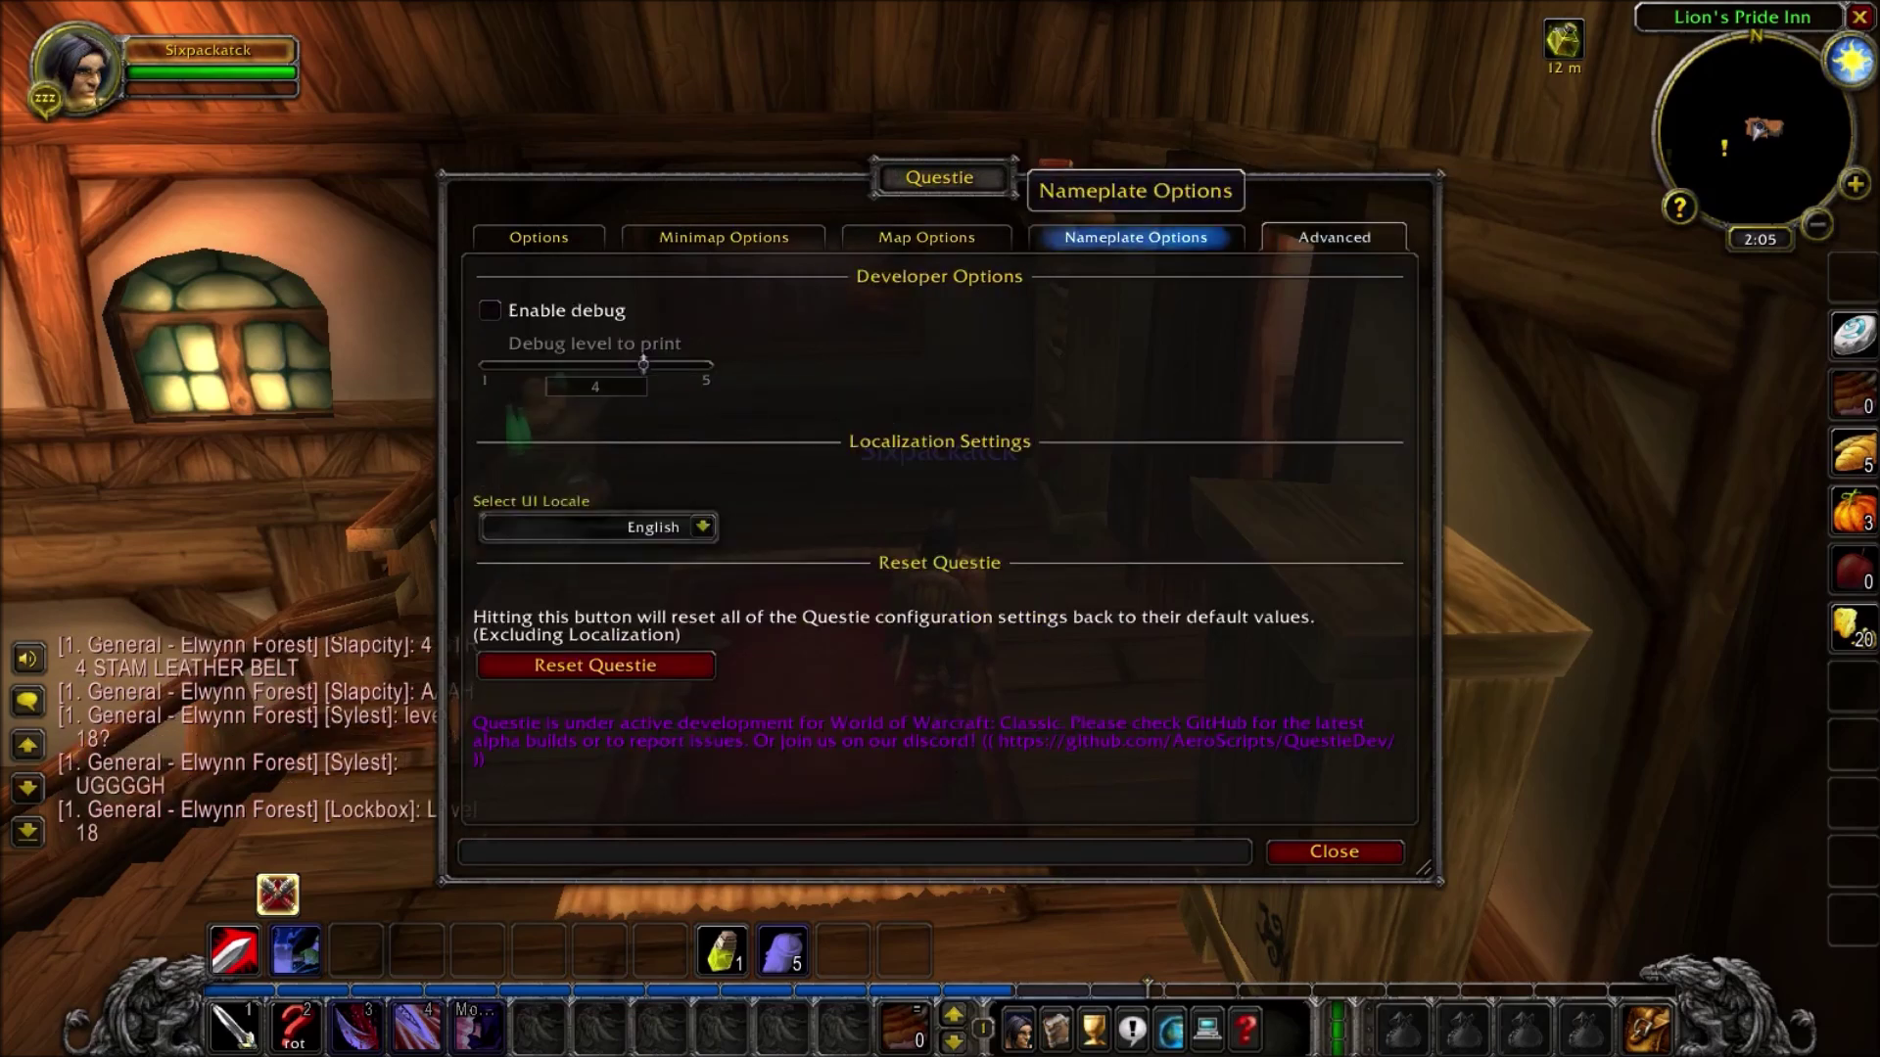
pyautogui.click(1136, 237)
pyautogui.click(927, 237)
pyautogui.click(723, 237)
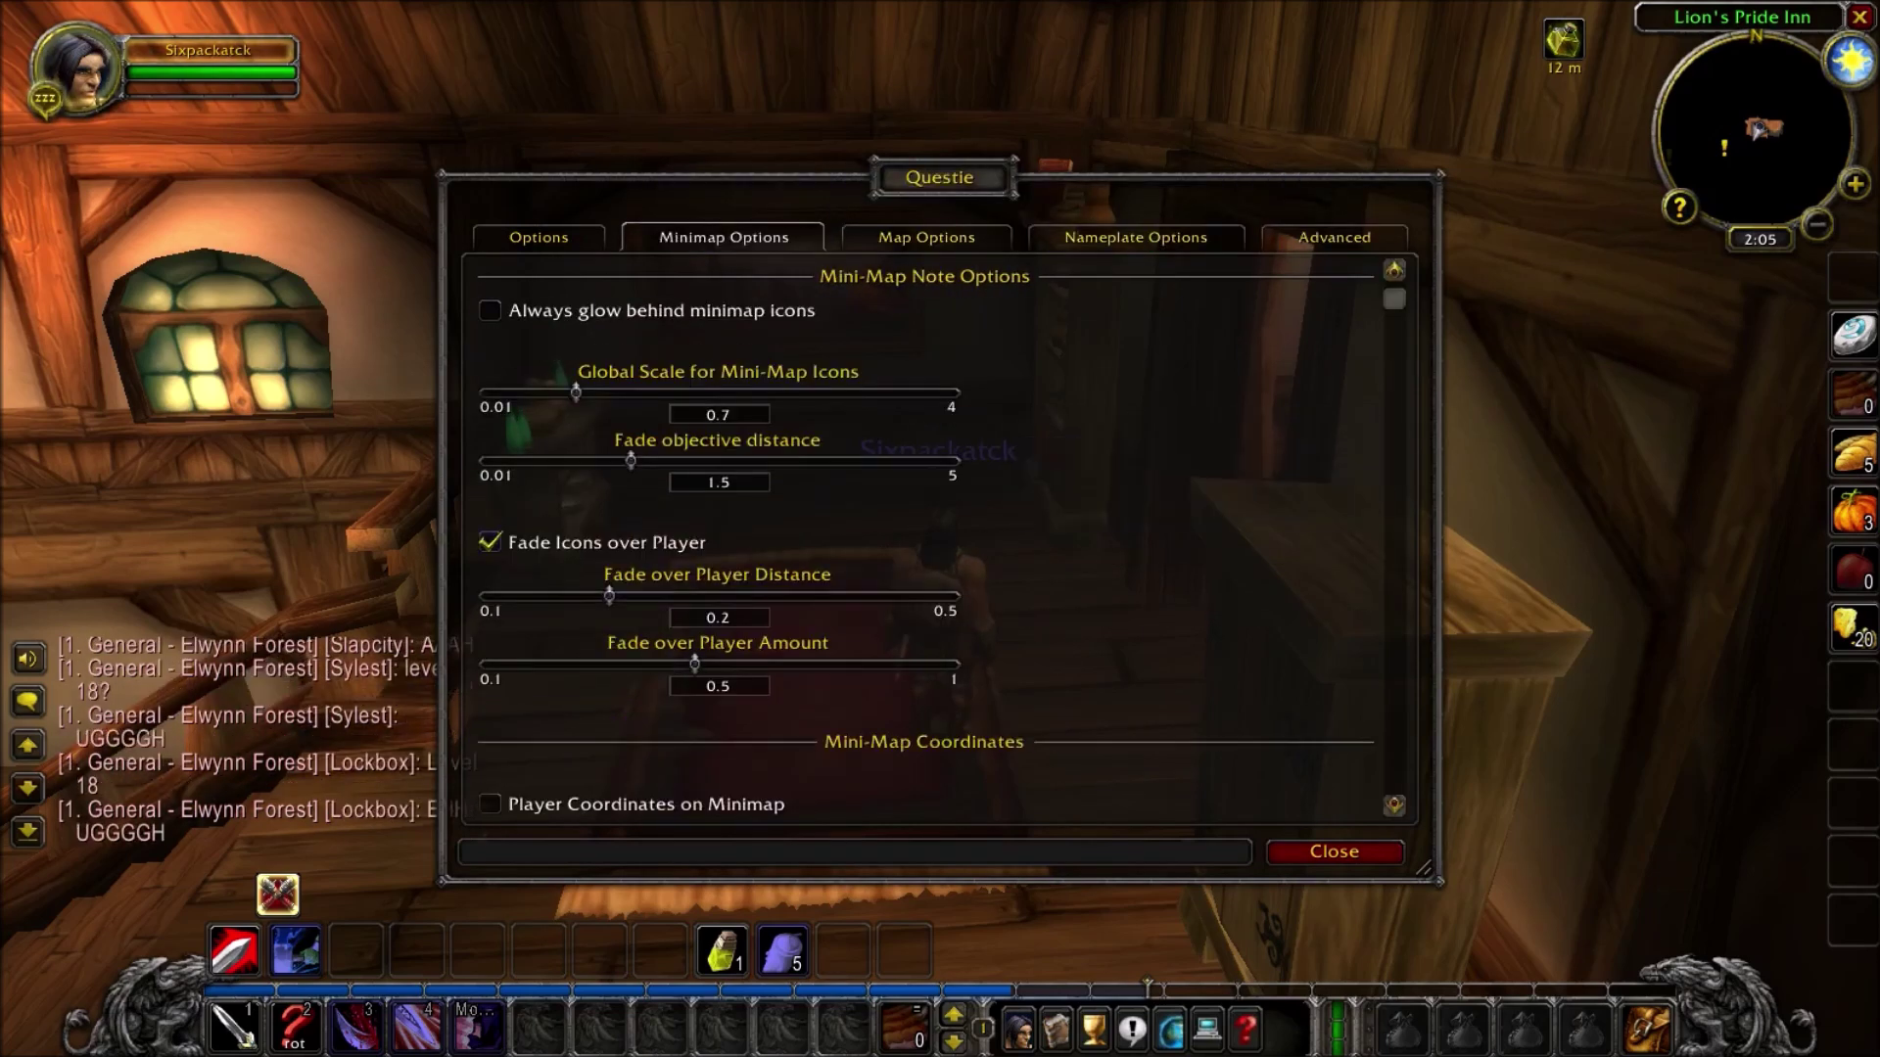
pyautogui.press('Escape')
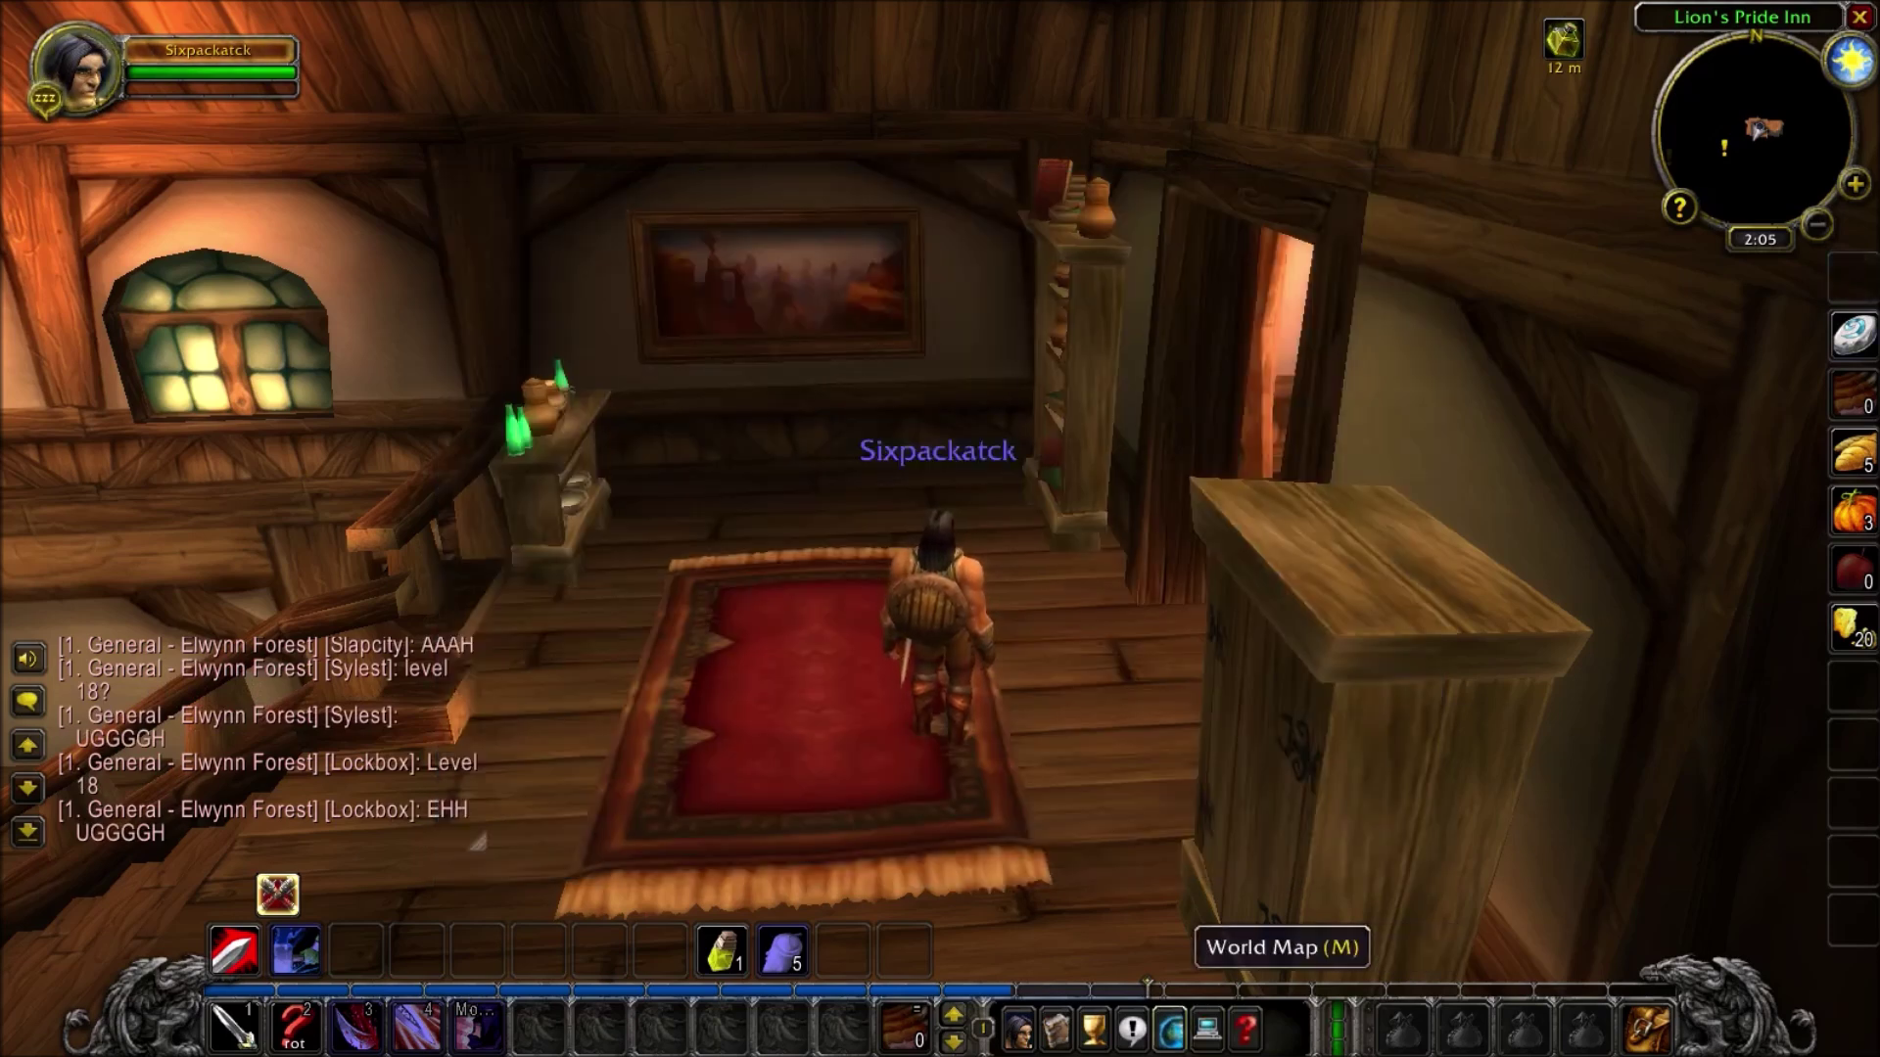
# Open the world map of Elwynn Forest to examine Questie's quest markers
pyautogui.click(1204, 1028)
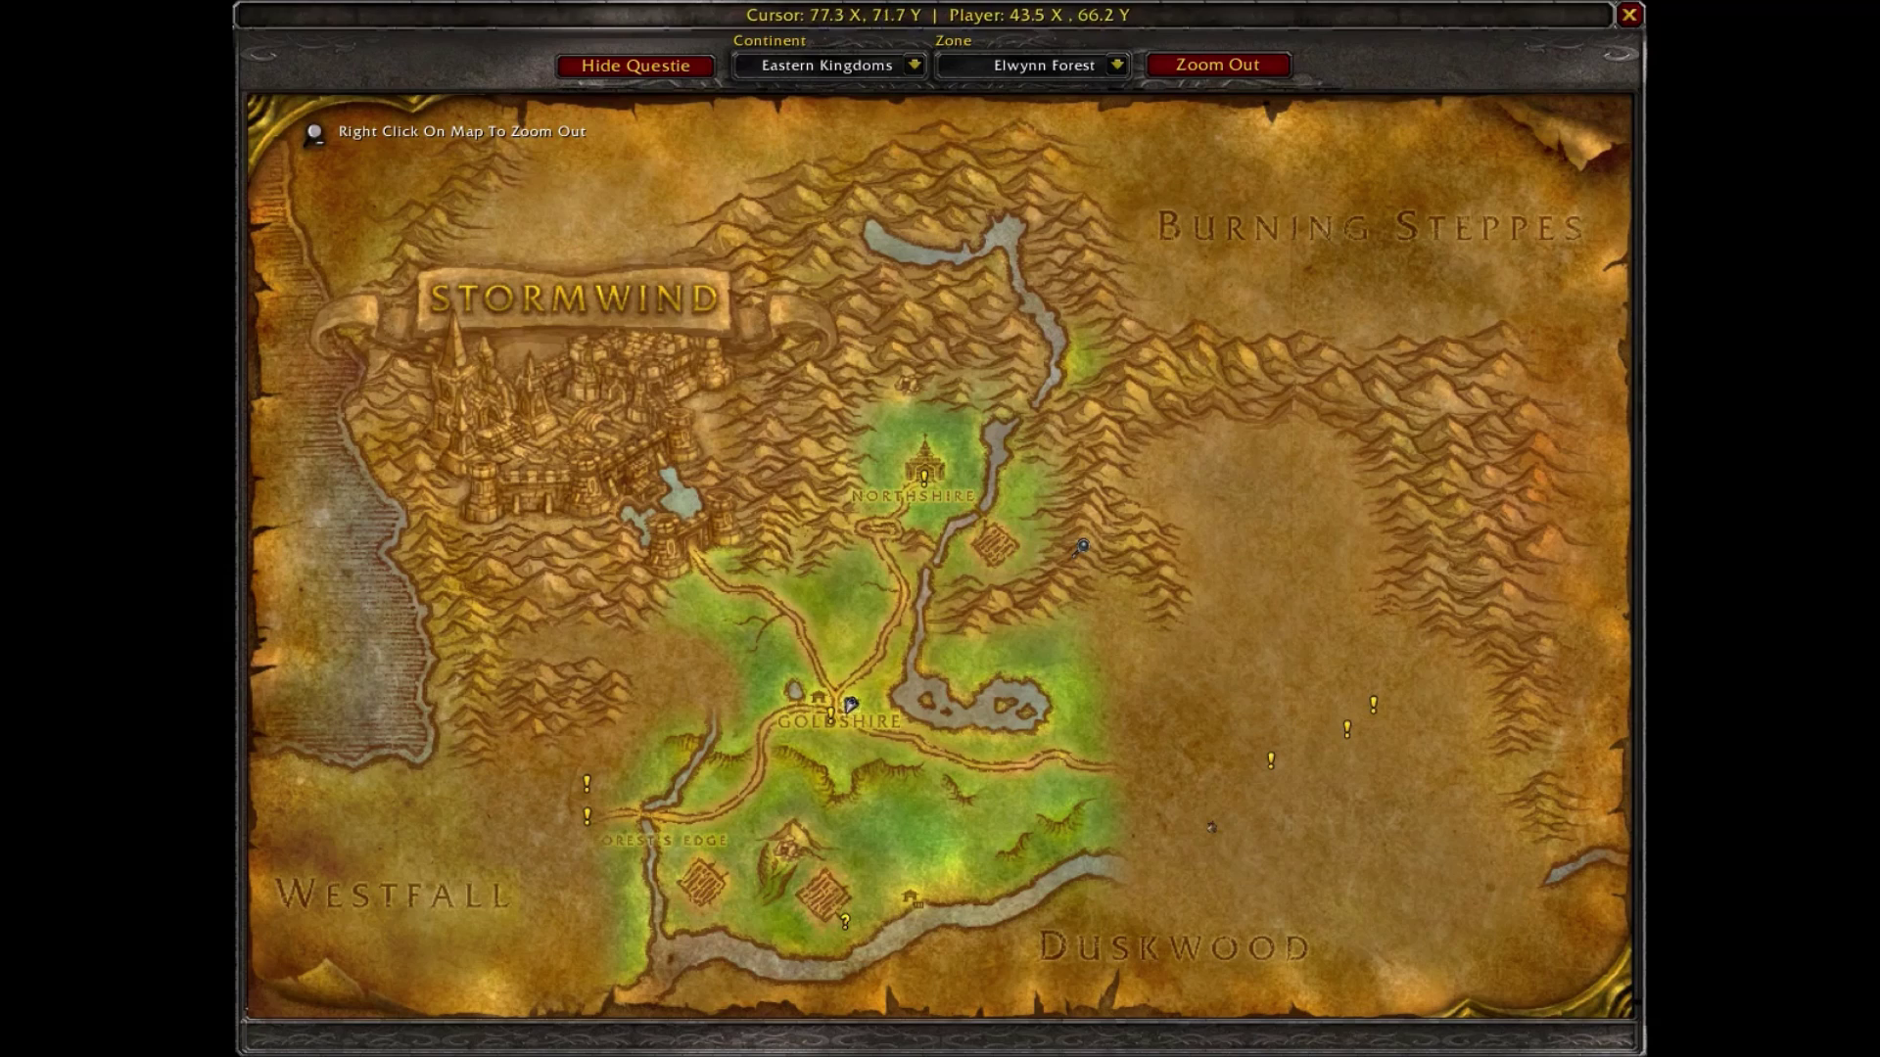